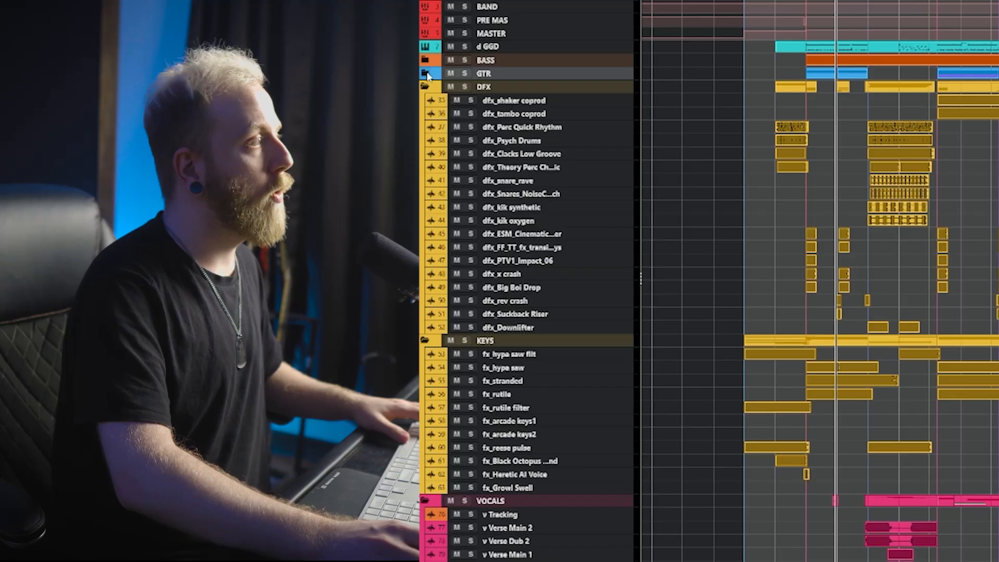
Expand the GTR and BASS folders to show the tracks inside them.
click(426, 73)
click(425, 60)
scroll(706, 111, down, 5)
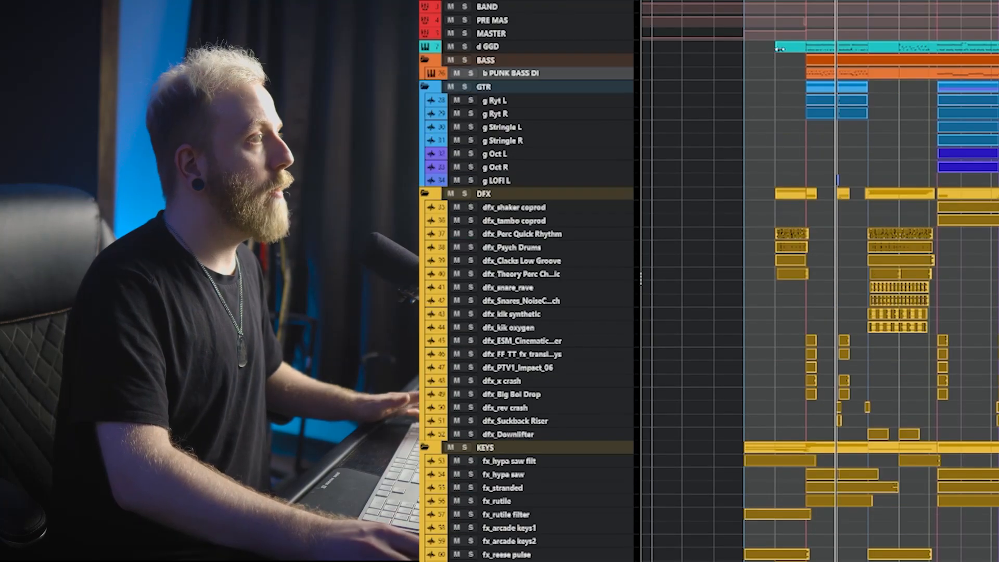
Examine the d GGD drum track and the b PUNK BASS DI track by enlarging each and restoring its height.
click(785, 45)
click(612, 45)
key(z)
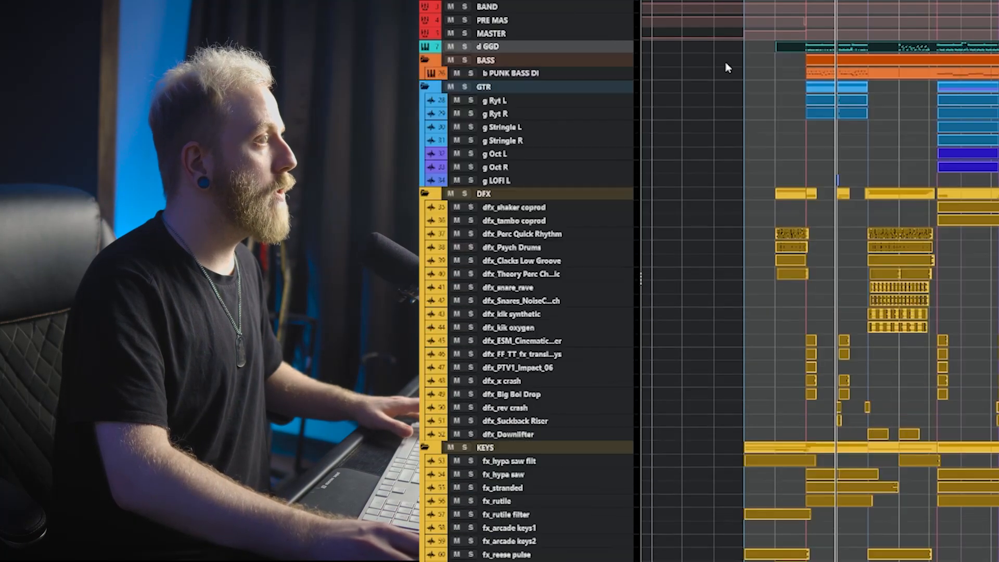
key(z)
click(625, 75)
key(z)
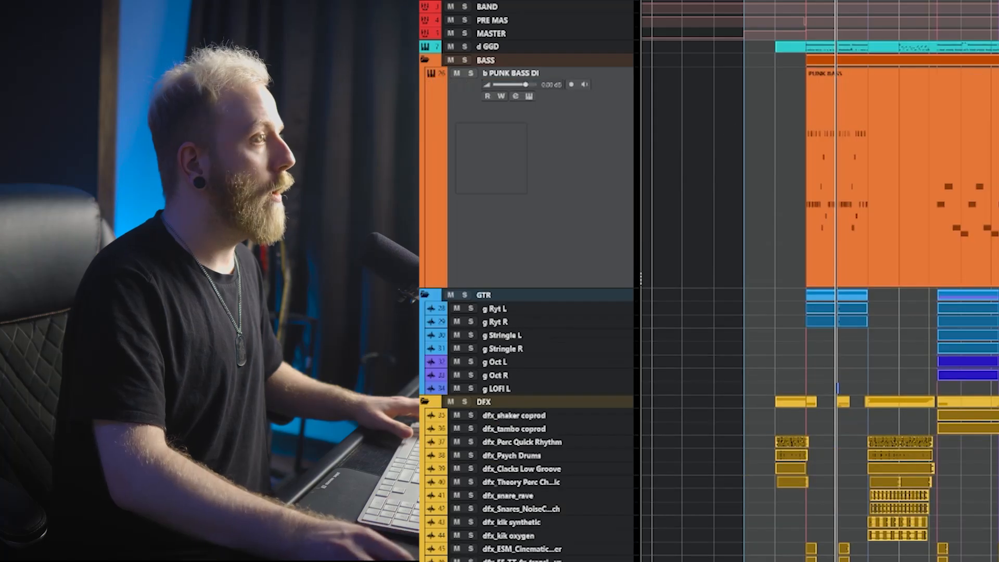
key(z)
Select all guitar tracks from g Ryt L through g LOFI L.
click(617, 101)
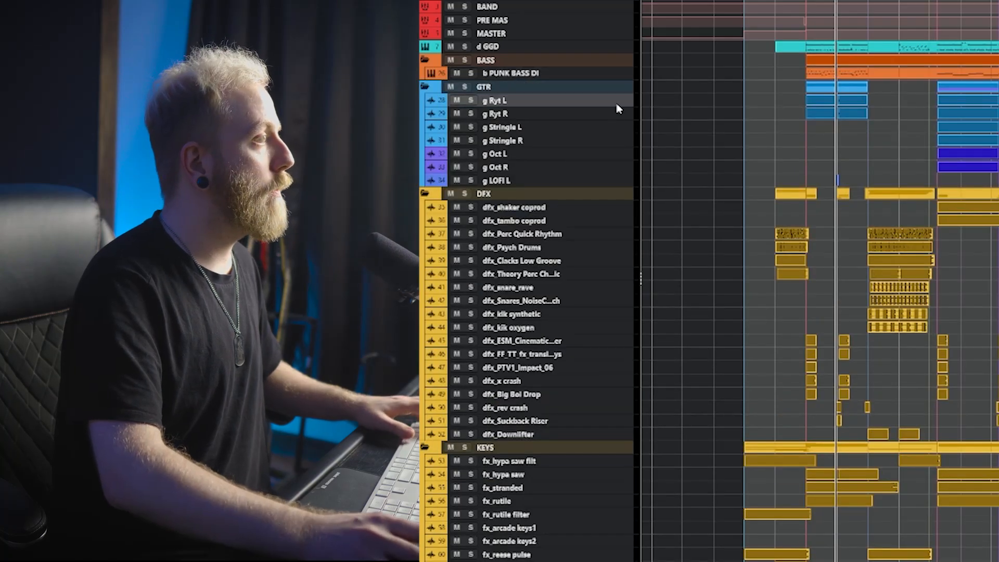
shift+click(619, 180)
key(F3)
key(F3)
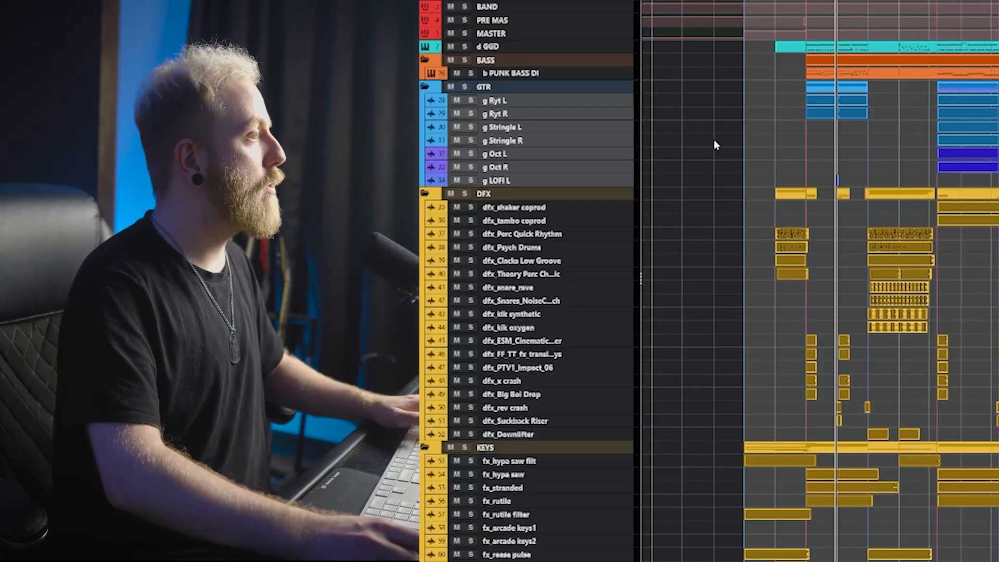
Select all tracks in the DFX folder, from dfx_shaker coprod through dfx_Downlifter.
click(619, 210)
scroll(619, 212, down, 5)
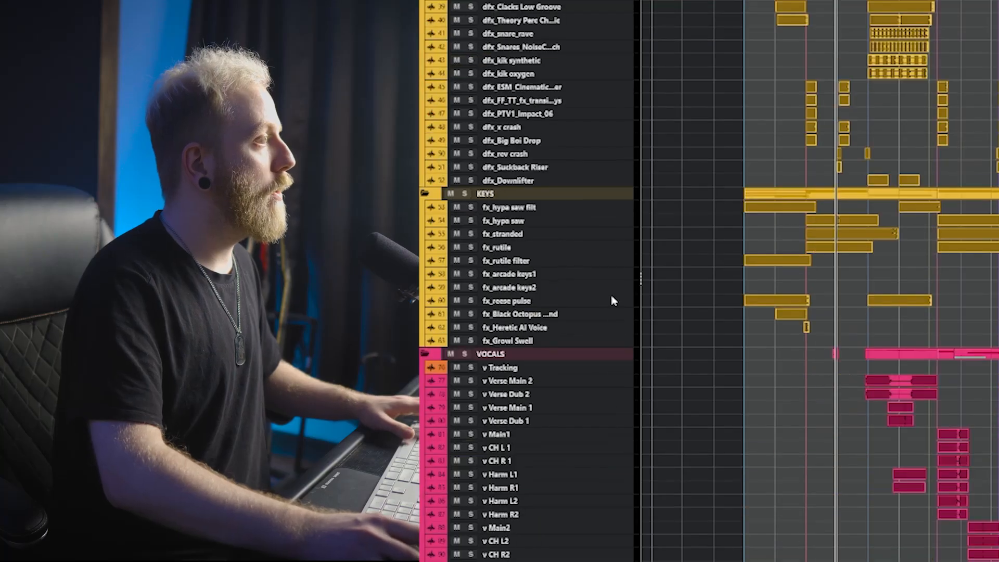
shift+click(619, 180)
scroll(660, 227, up, 5)
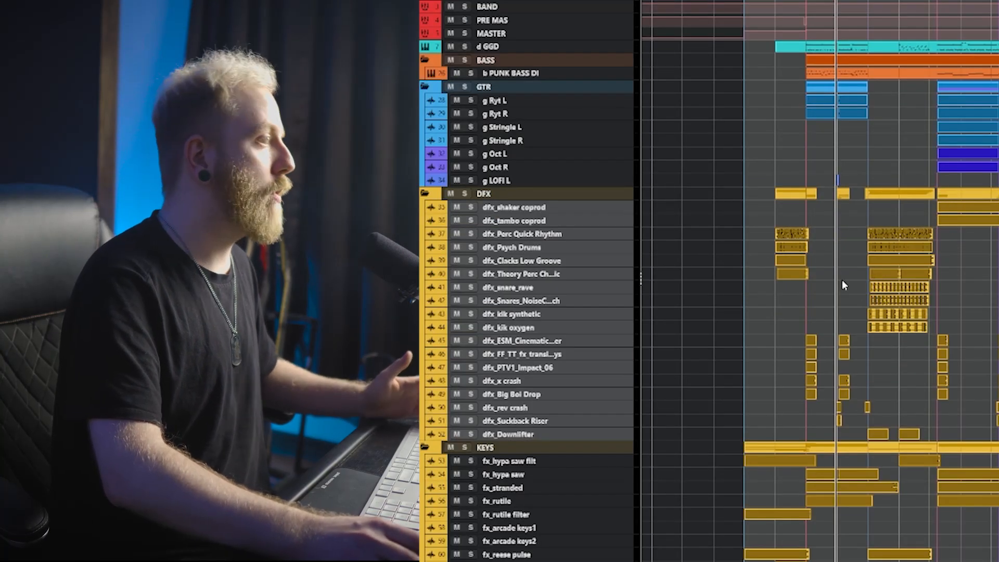
scroll(717, 270, down, 3)
scroll(752, 214, down, 3)
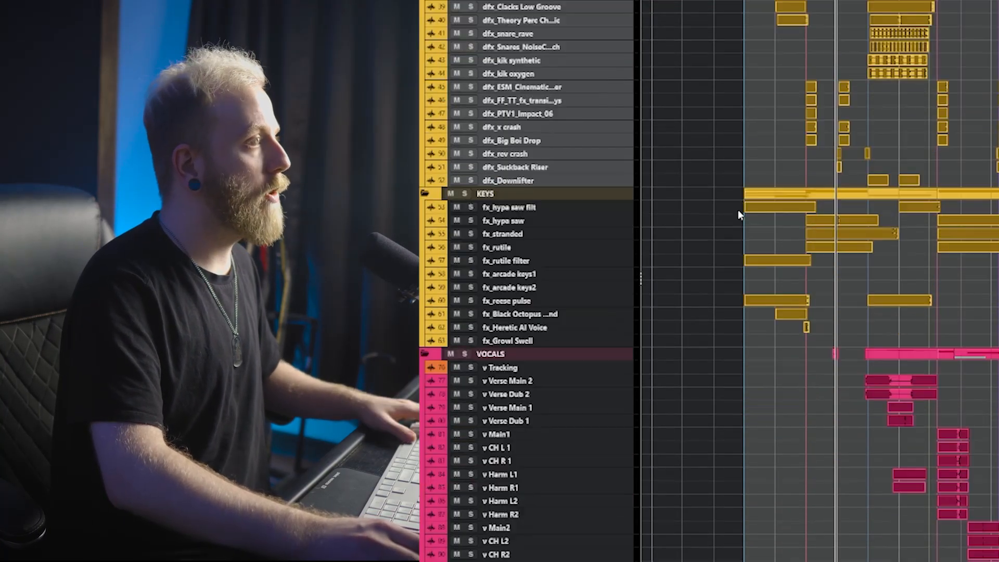
Select all tracks in the KEYS folder, from fx_hypa saw filt through fx_Growl Swell.
click(632, 207)
shift+click(619, 340)
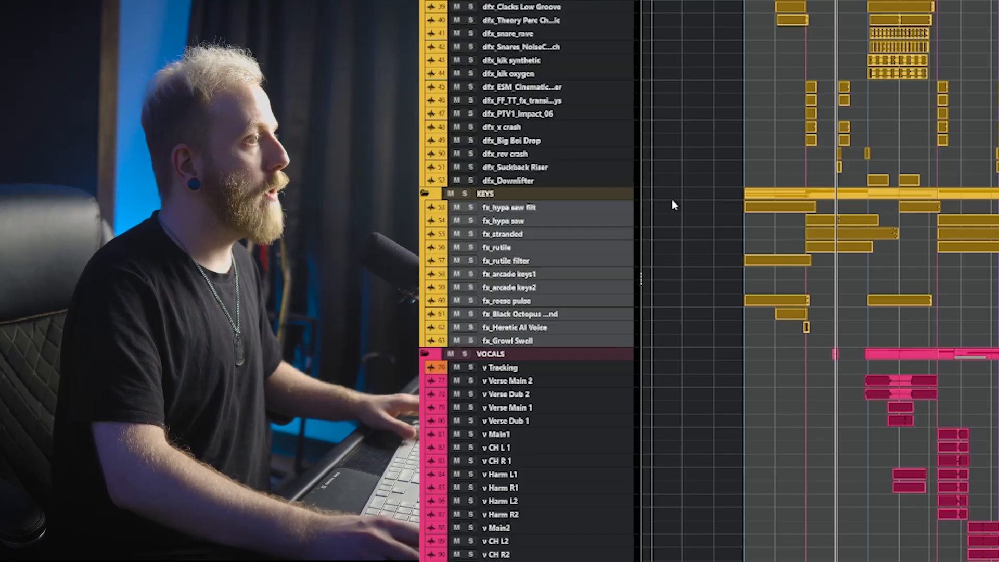
click(627, 215)
click(627, 209)
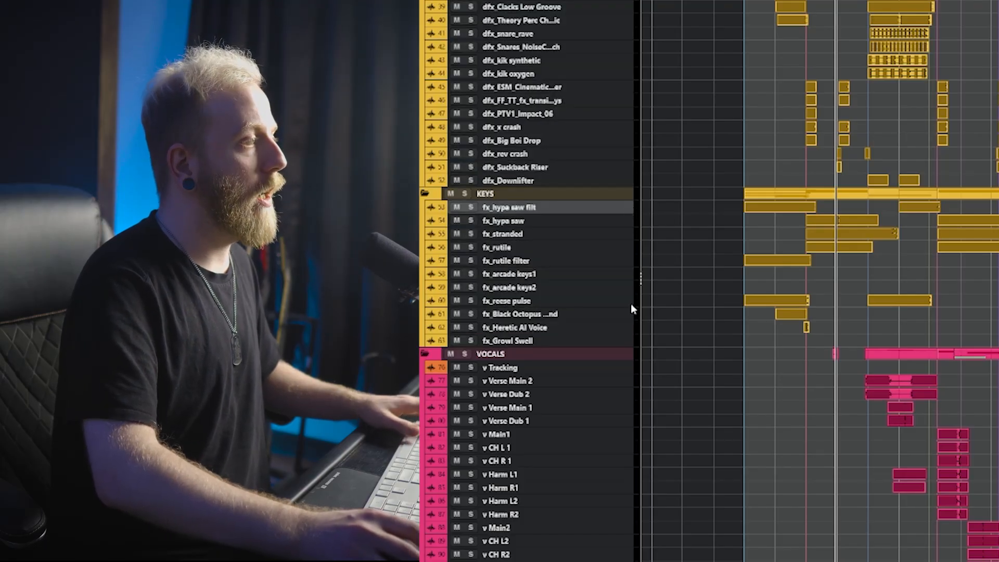
shift+click(625, 337)
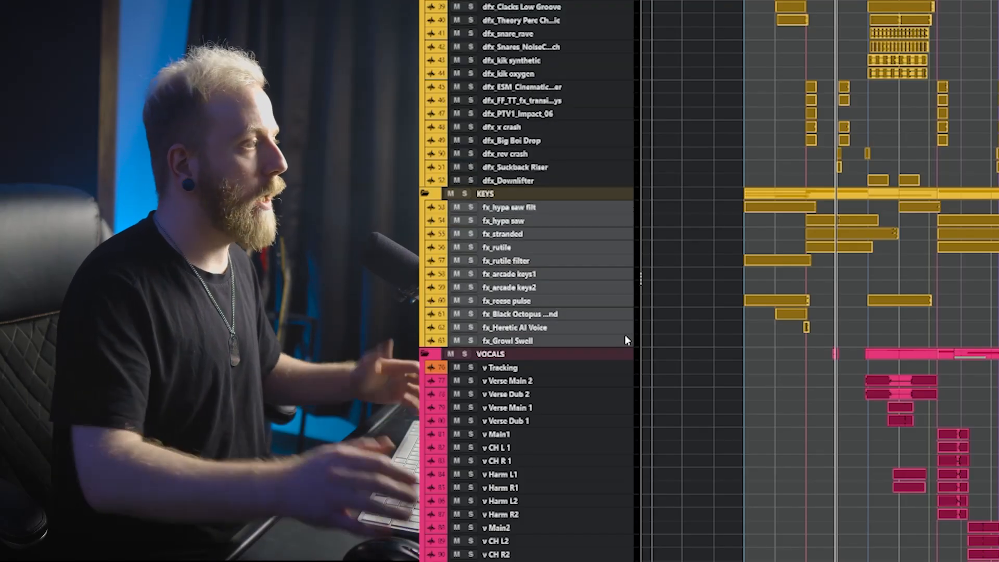
Select every vocal track from v Tracking through v BG in the VOCALS folder.
scroll(622, 335, down, 8)
click(616, 23)
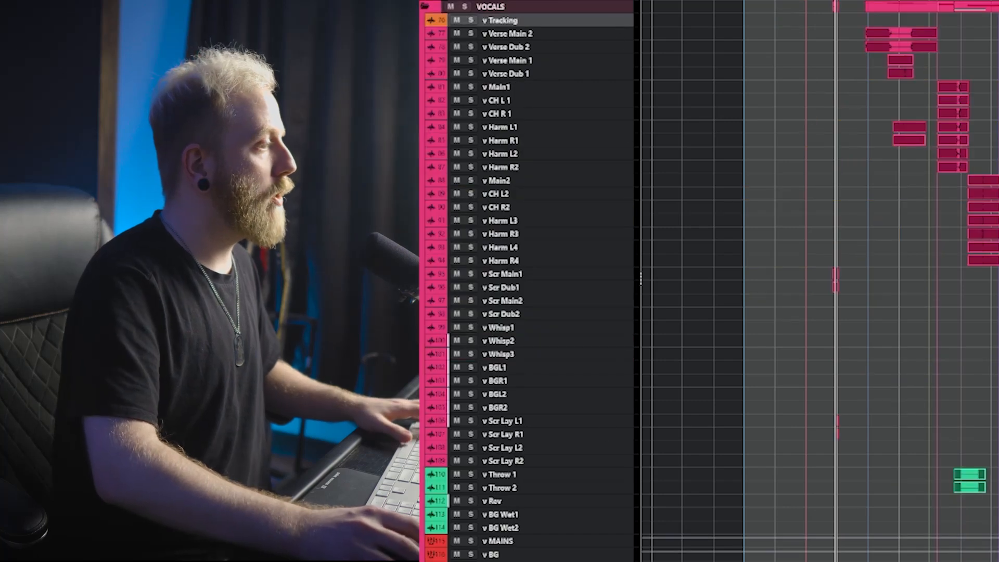
shift+click(620, 554)
scroll(733, 192, up, 14)
scroll(746, 192, down, 9)
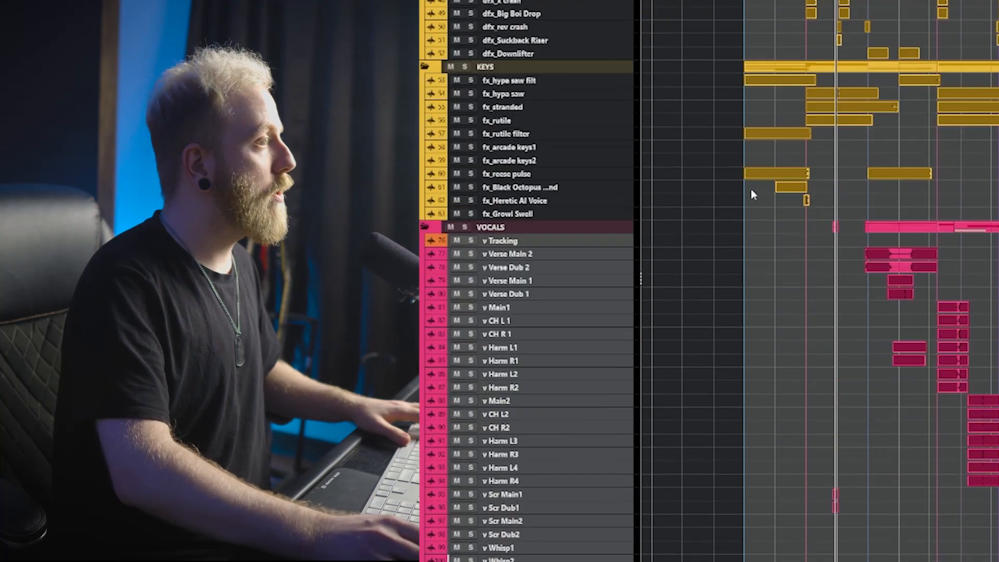
scroll(752, 194, down, 3)
Delete the v Tracking track from the VOCALS folder.
click(622, 115)
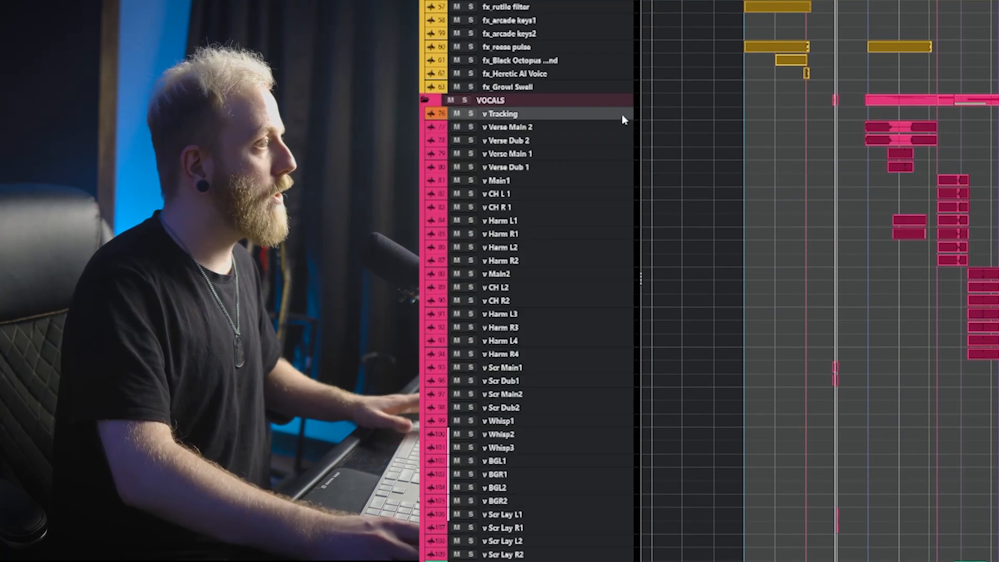
key(z)
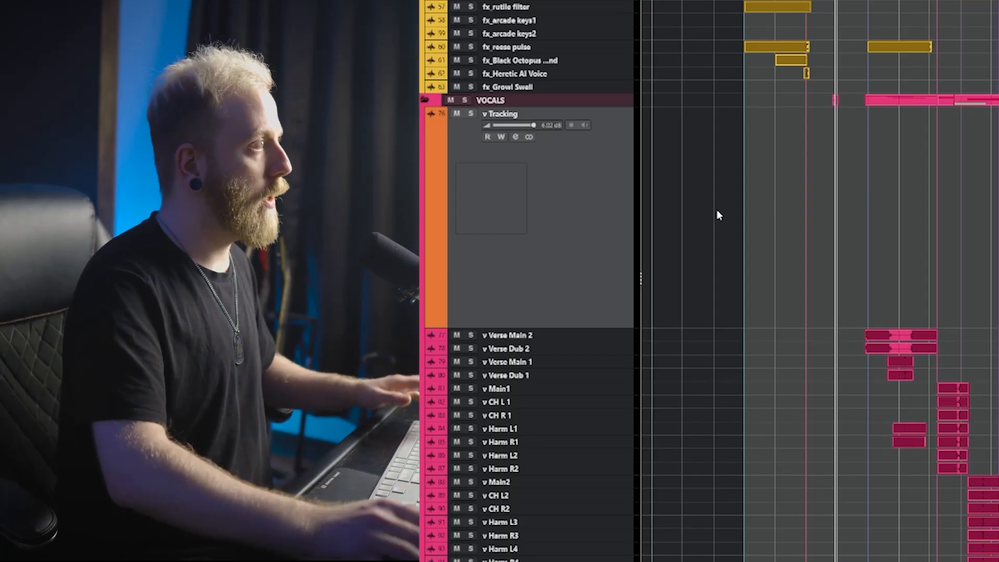
key(Delete)
scroll(744, 179, down, 2)
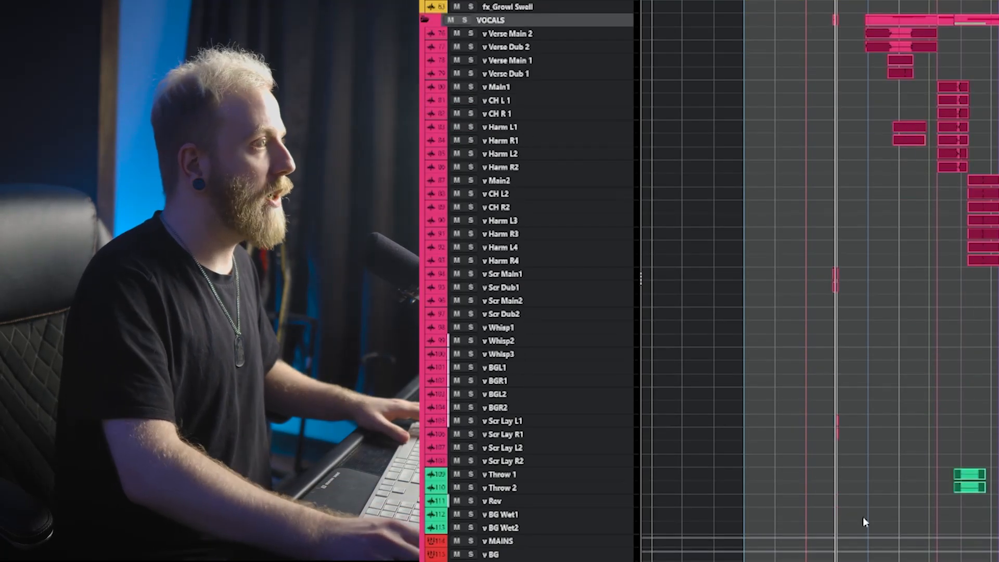
Expand the individual outputs under the d GGD drum instrument and select them through d 19 ROOM FAR.
scroll(863, 516, up, 15)
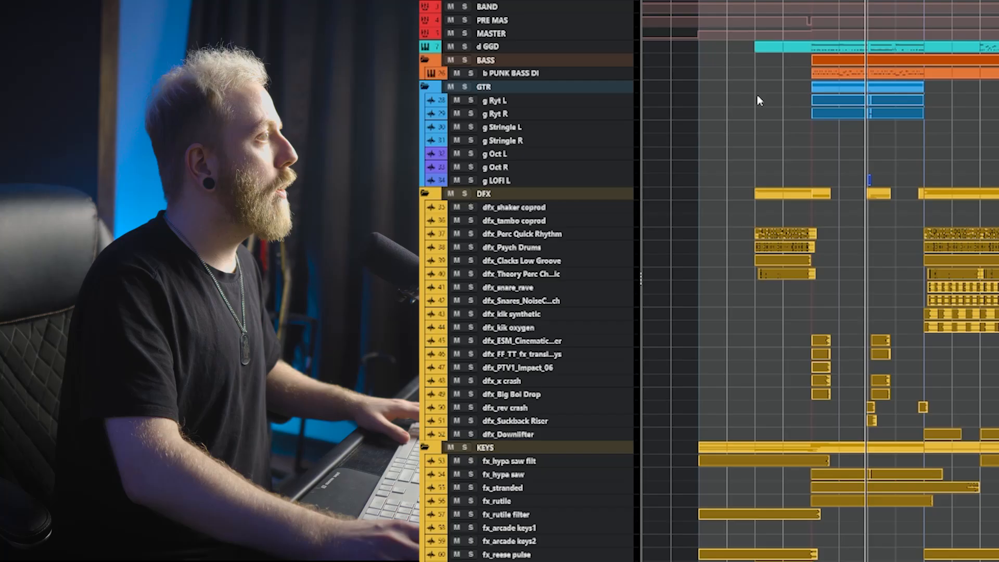
click(424, 48)
scroll(525, 94, down, 18)
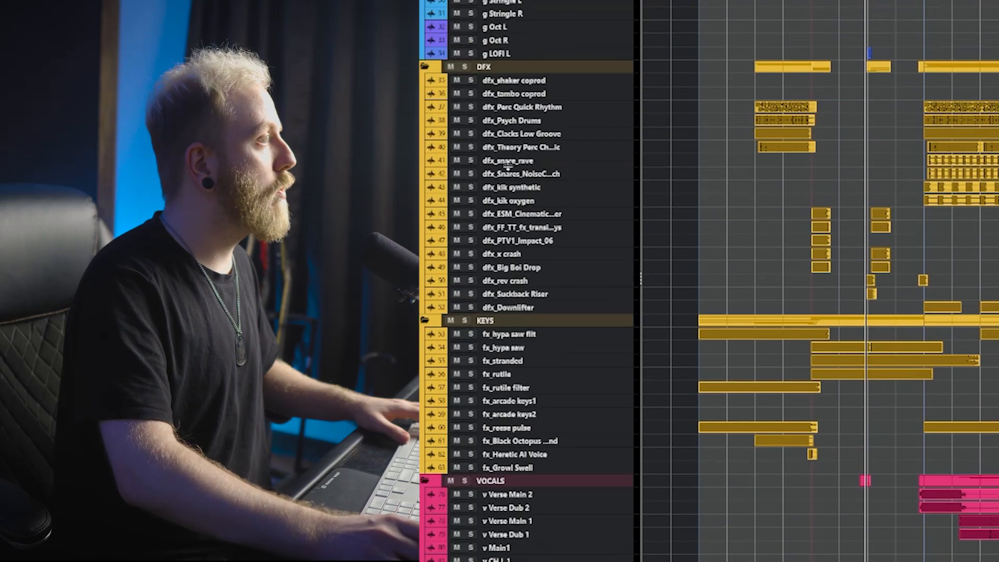
scroll(526, 397, up, 20)
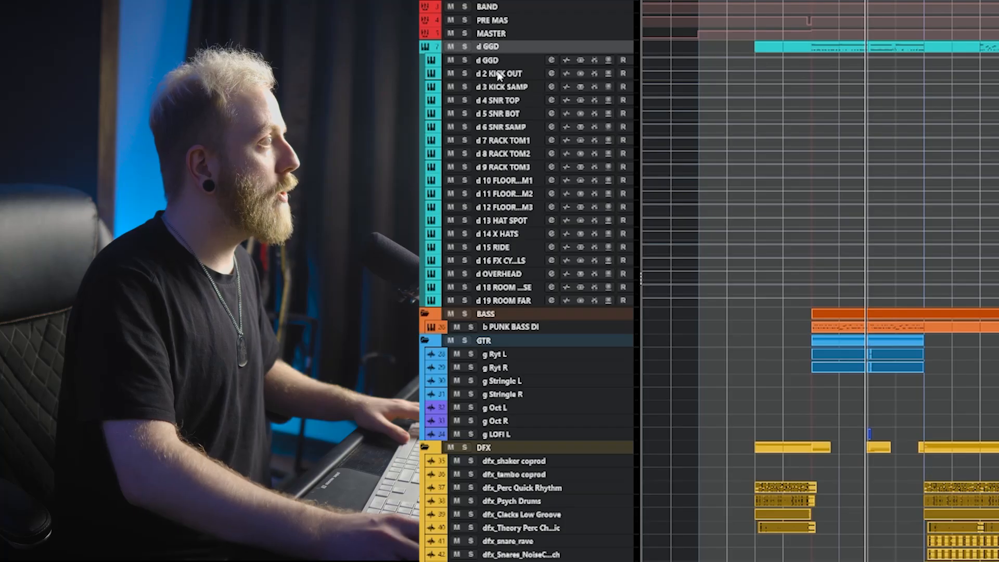
shift+click(508, 302)
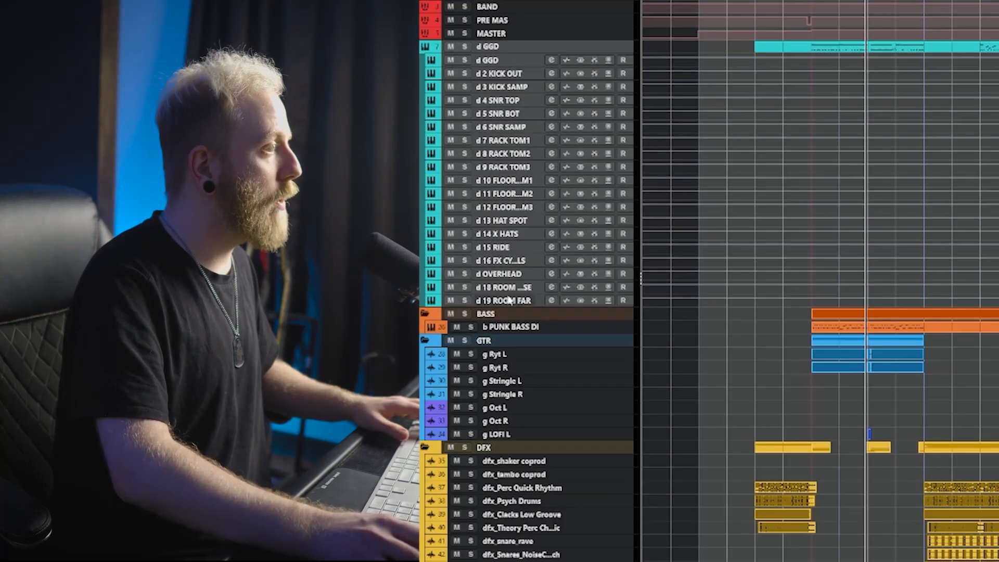
scroll(505, 341, down, 6)
Select the b PUNK BASS DI track, the full set of guitar tracks, and the full set of DFX tracks in turn.
click(499, 73)
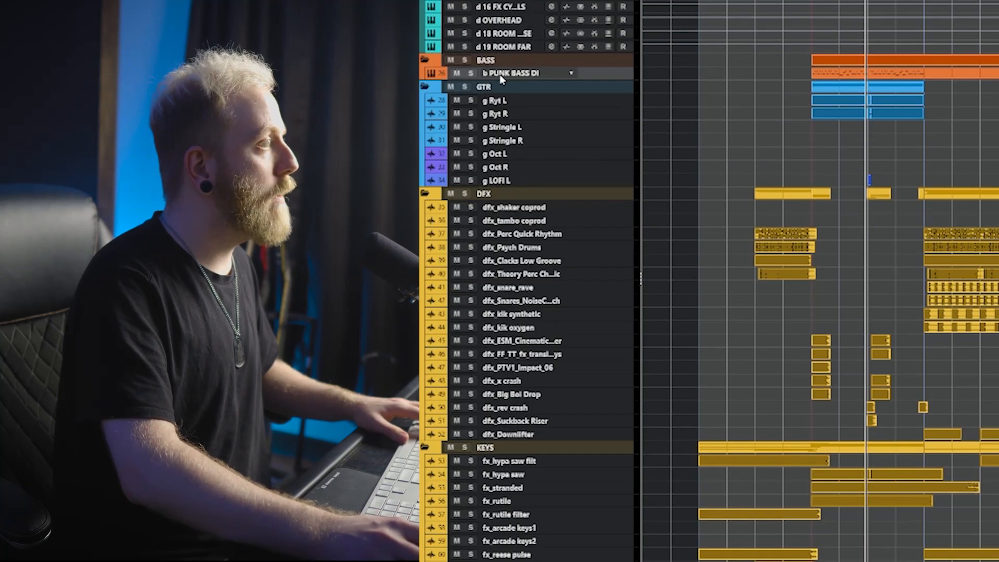
click(501, 101)
shift+click(502, 180)
click(511, 207)
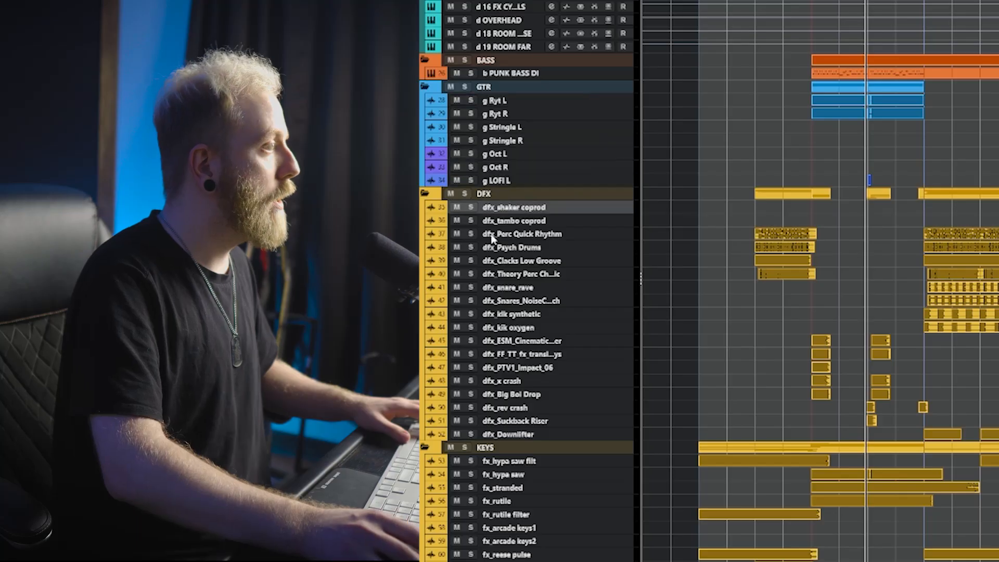
shift+click(515, 433)
scroll(560, 283, down, 9)
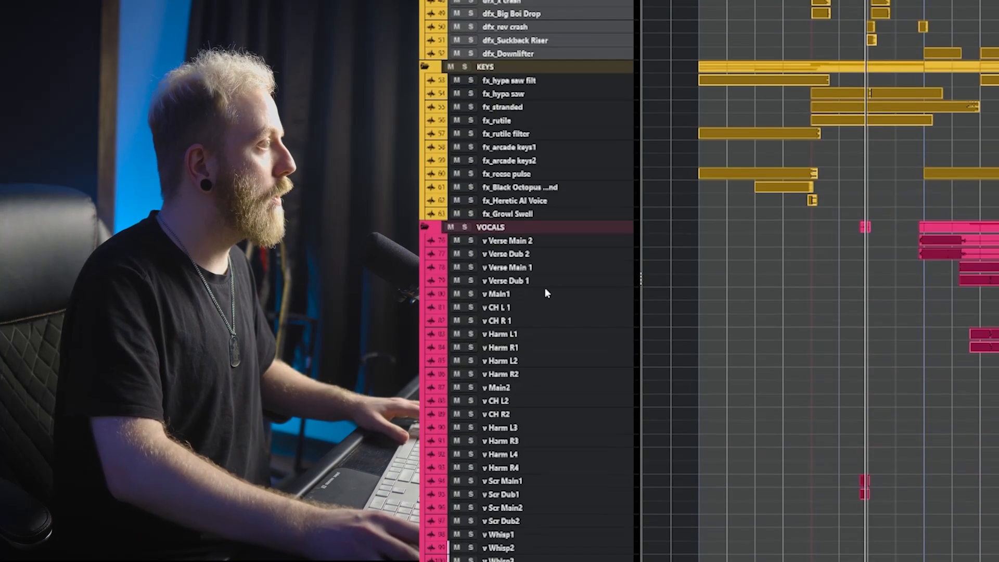
Select all KEYS tracks, followed by all vocal tracks from v Verse Main 2 through v BG.
click(504, 82)
shift+click(511, 208)
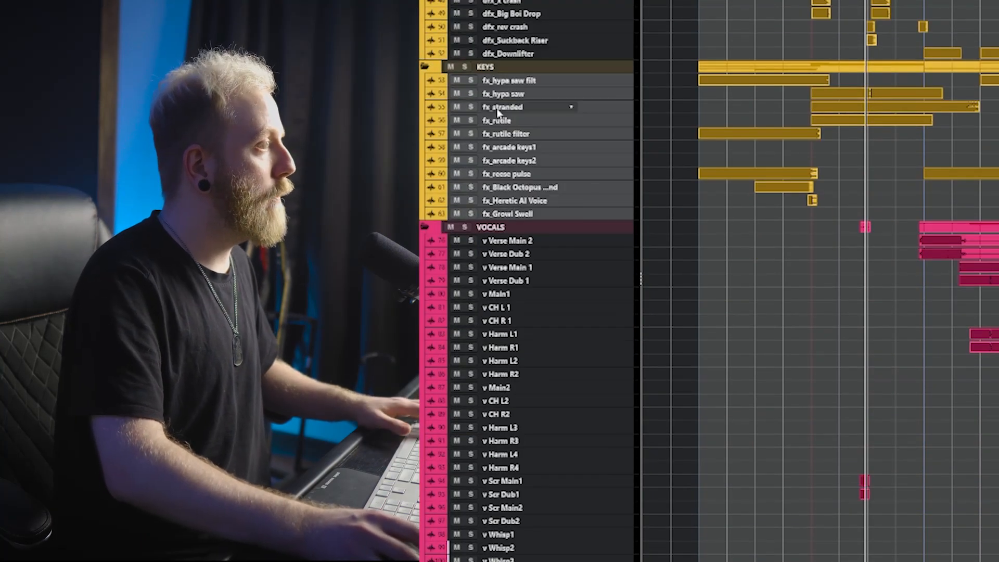
click(513, 240)
scroll(531, 544, down, 5)
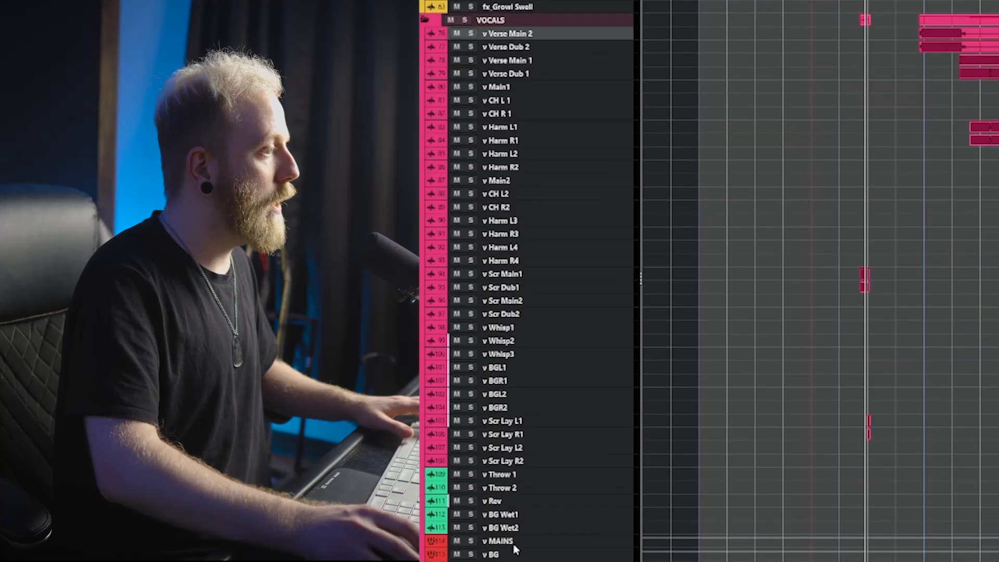
shift+click(515, 553)
Collapse the BASS, GTR, DFX, KEYS and VOCALS folders and the d GGD output lanes.
scroll(671, 260, up, 20)
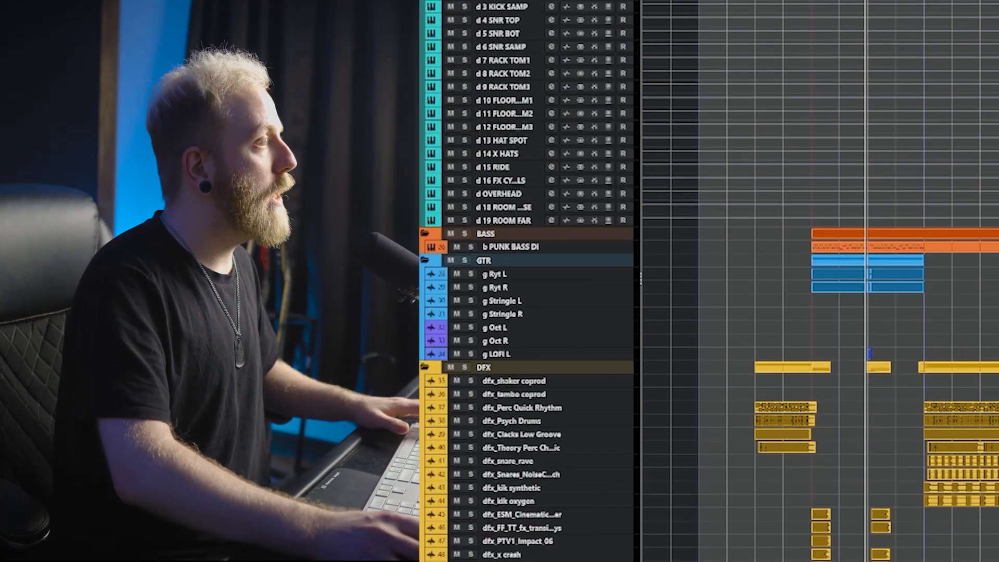
click(426, 234)
click(426, 247)
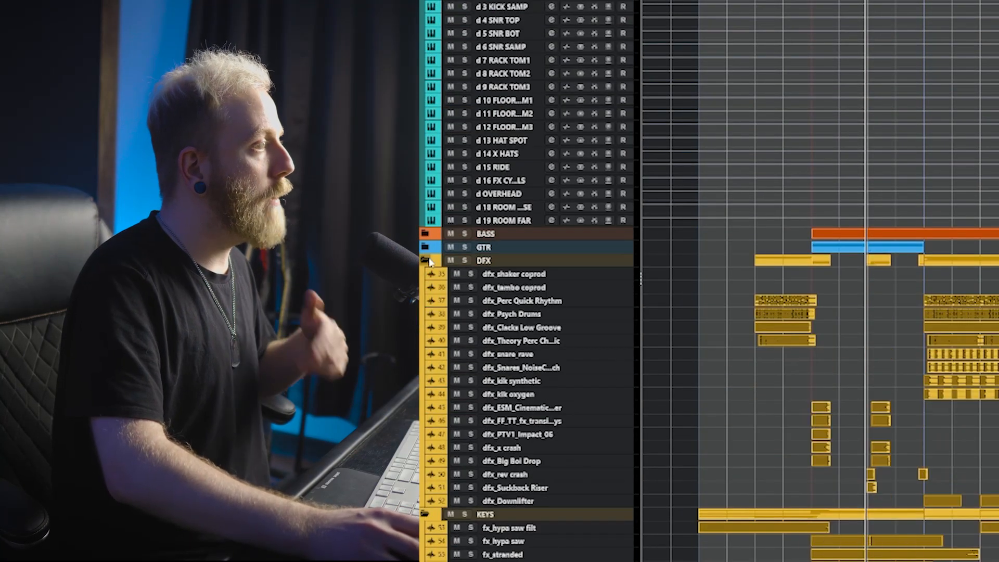
click(426, 260)
click(426, 274)
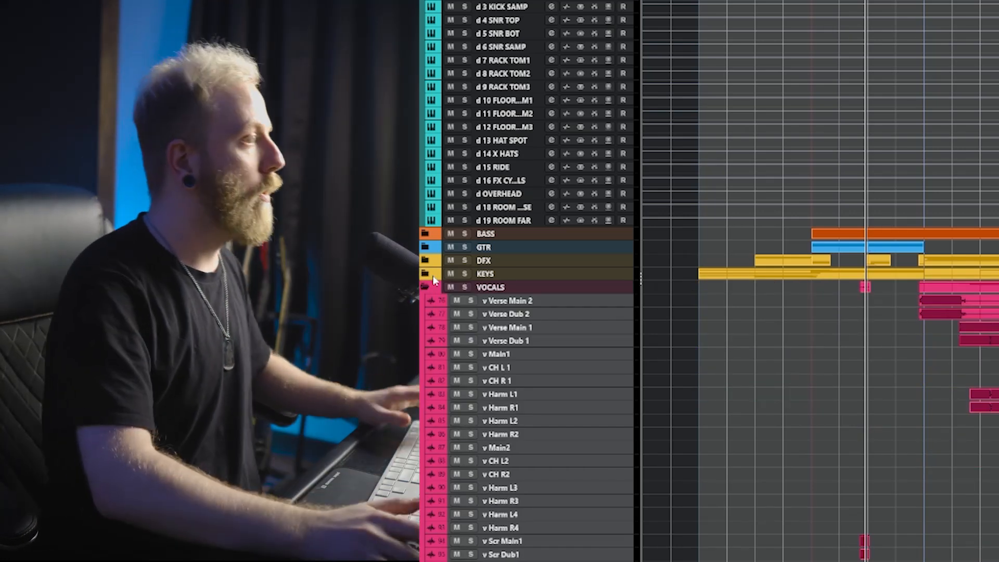
scroll(465, 96, up, 3)
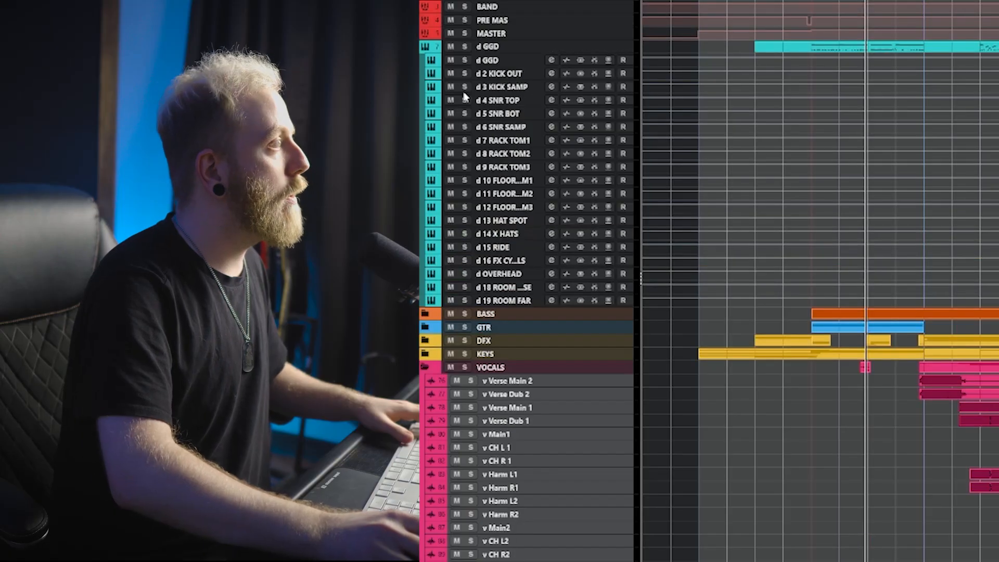
click(424, 47)
click(425, 113)
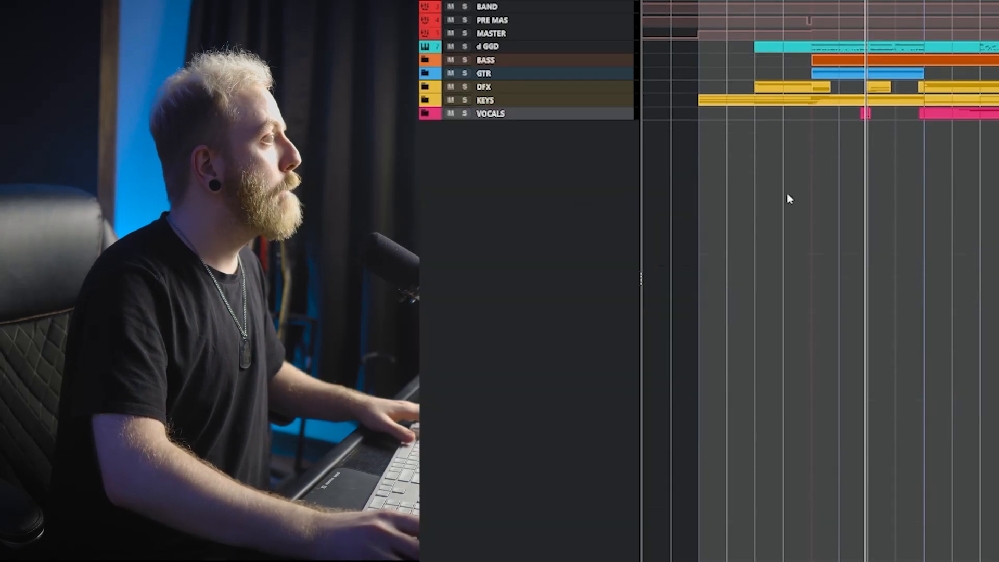
Expand the d GGD output lanes and the BASS, GTR, DFX, KEYS and VOCALS folders to show all their tracks.
click(425, 61)
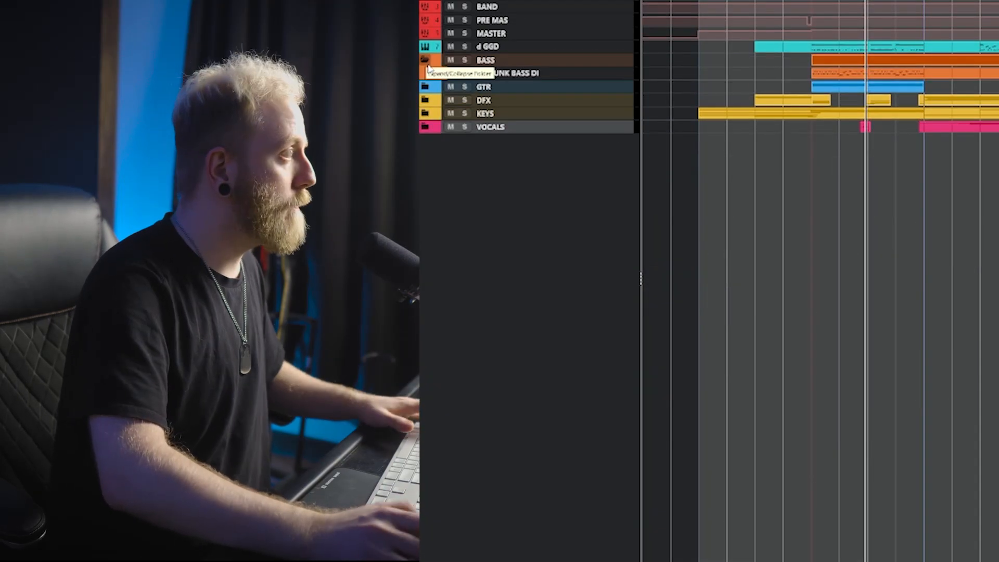
click(425, 60)
click(425, 47)
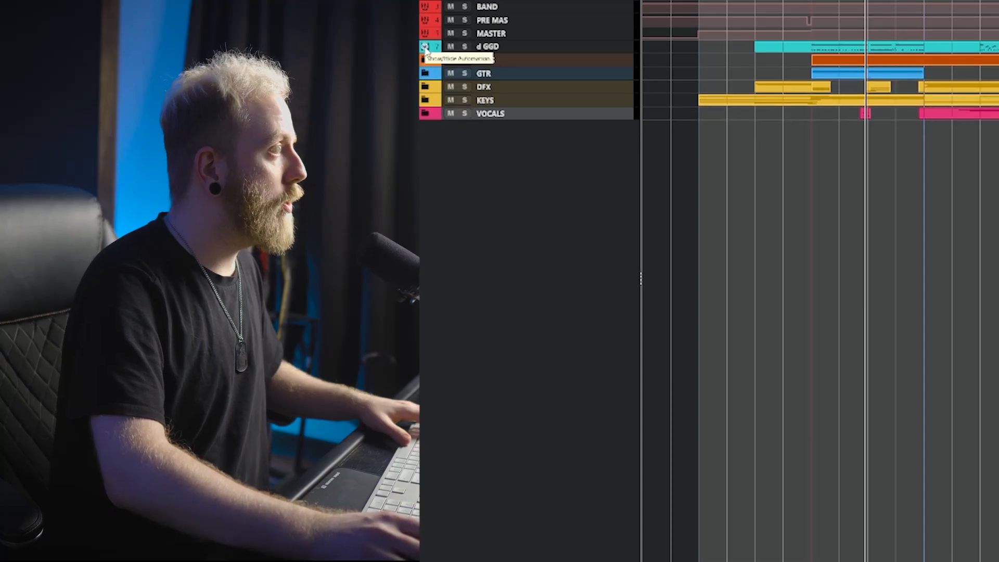
click(425, 313)
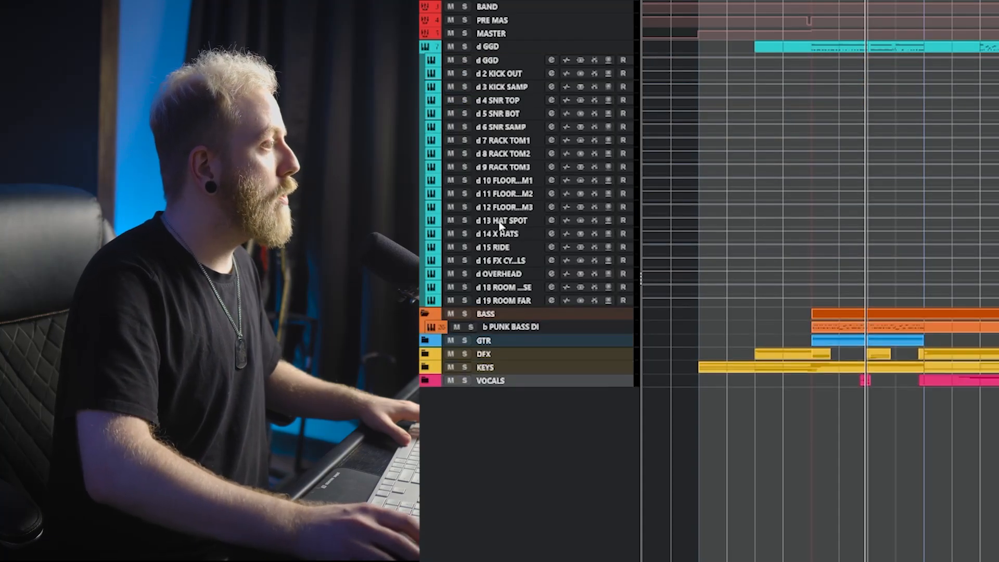
click(425, 340)
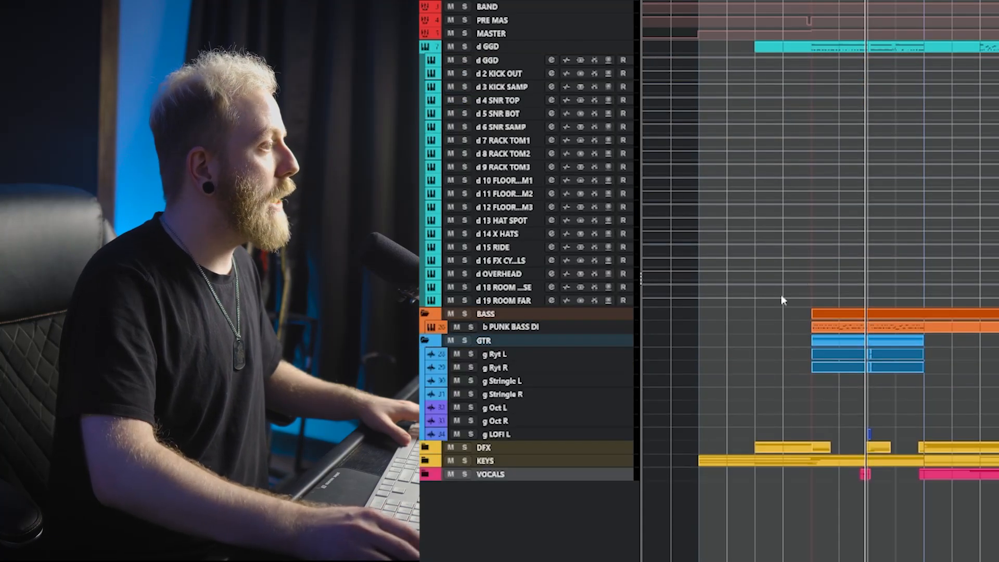
click(425, 447)
scroll(485, 357, down, 5)
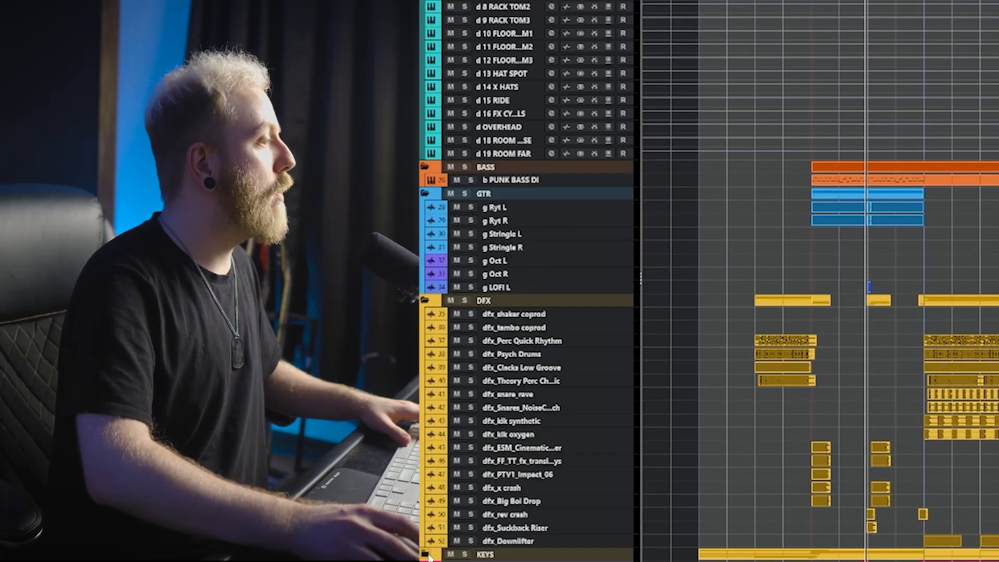
click(425, 553)
scroll(622, 276, down, 15)
scroll(682, 262, down, 2)
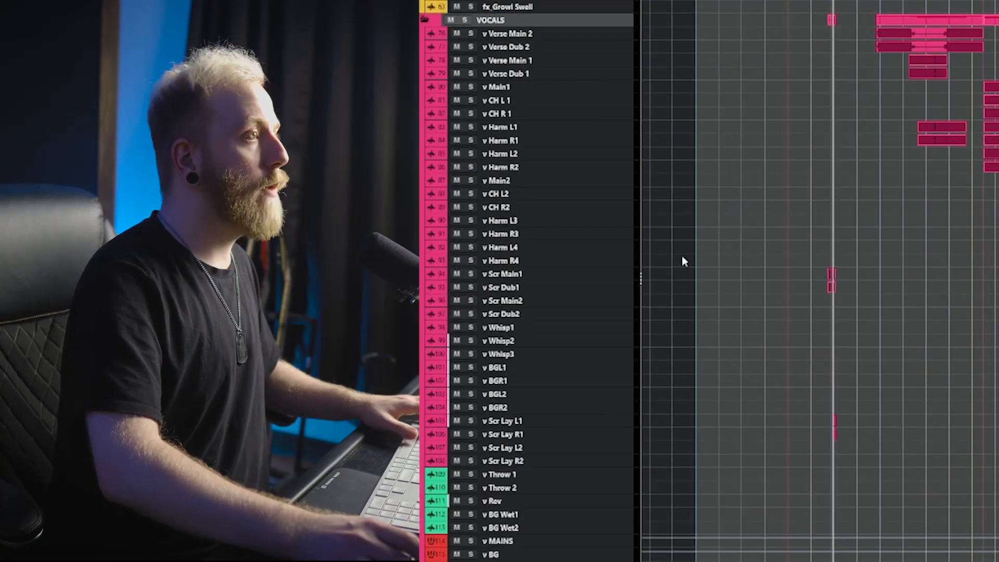
Look over the expanded track list and its timeline parts, from the d GGD outputs down to the v BG track.
scroll(645, 272, up, 1)
scroll(663, 203, down, 1)
scroll(669, 177, down, 1)
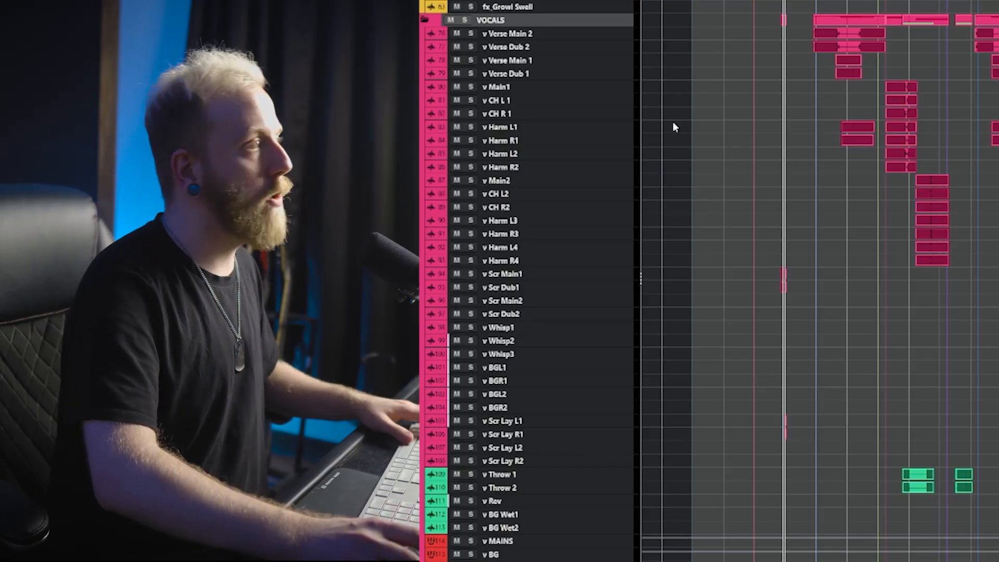
scroll(681, 156, up, 15)
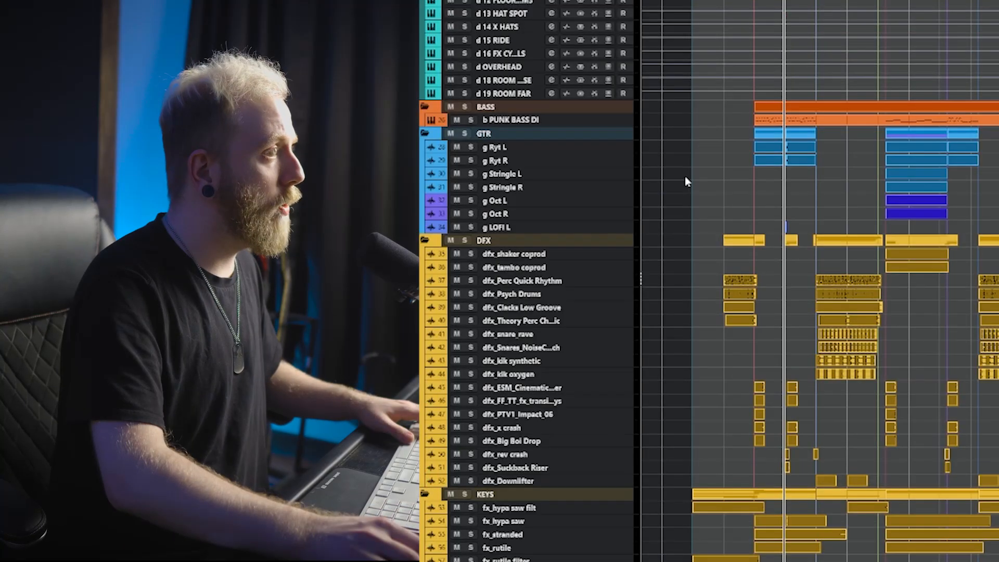
scroll(694, 161, up, 3)
scroll(676, 250, down, 15)
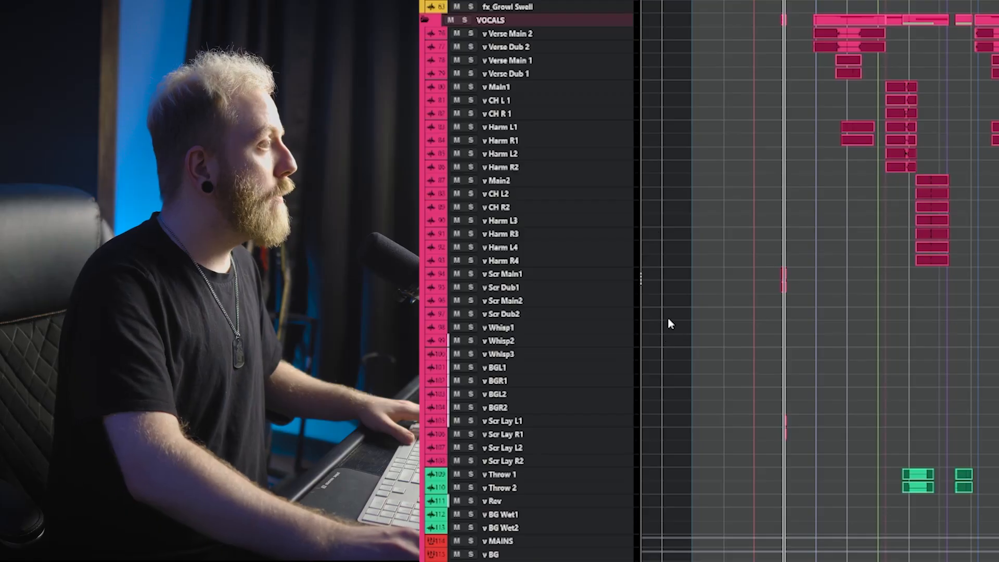
scroll(684, 214, up, 15)
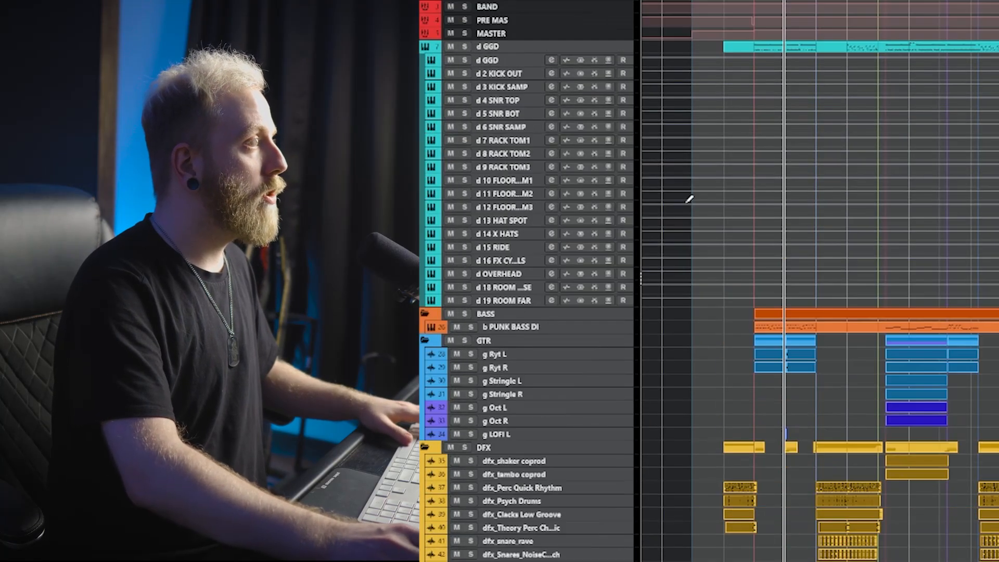
scroll(692, 396, down, 4)
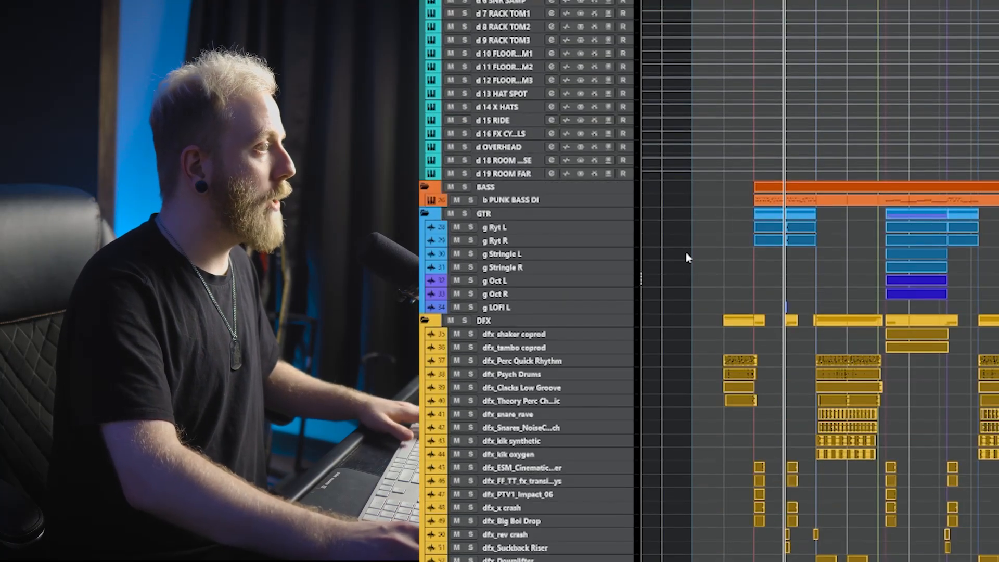
Select the b PUNK BASS DI track, enlarge its height, and check the inserts in its channel settings.
click(614, 199)
scroll(758, 362, up, 4)
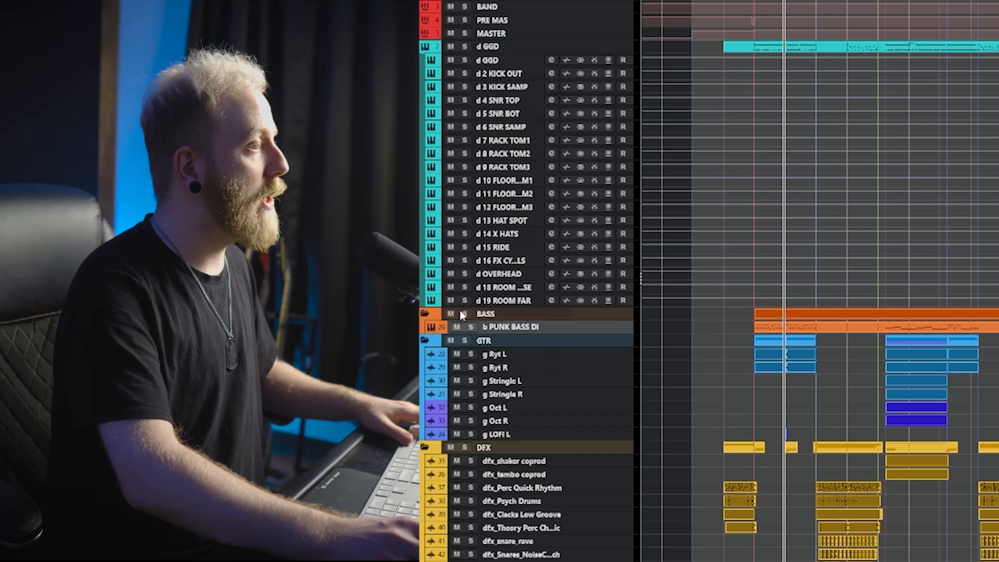
key(z)
scroll(712, 270, down, 7)
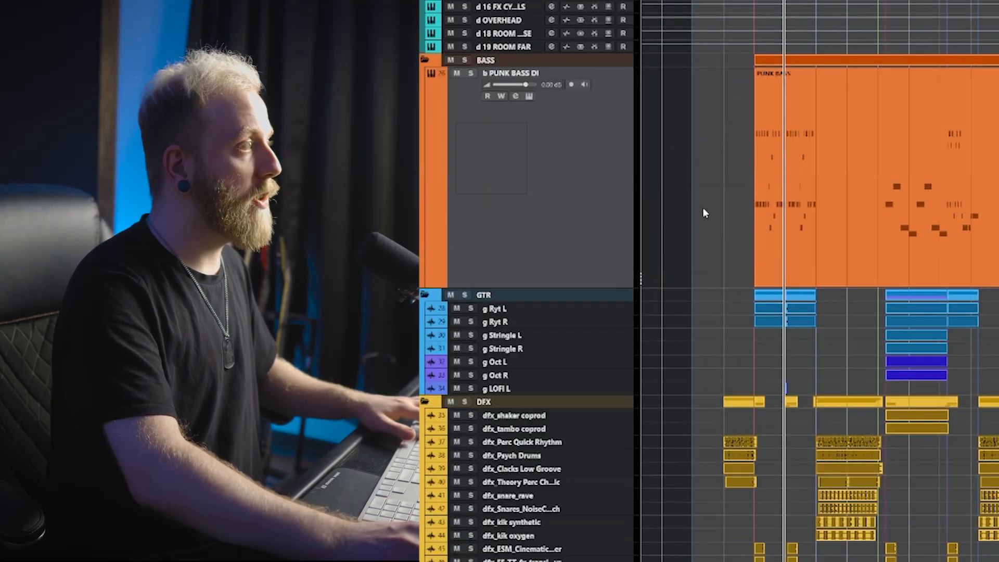
key(e)
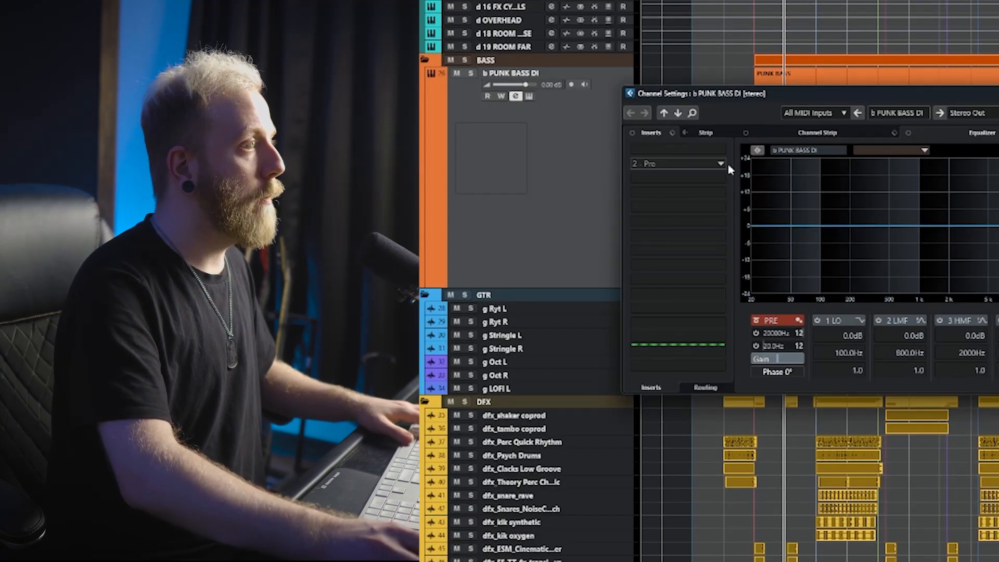
key(e)
Audition the b PUNK BASS DI track in solo with its part magnified, and restore its solo state and height.
key(h)
key(h)
key(s)
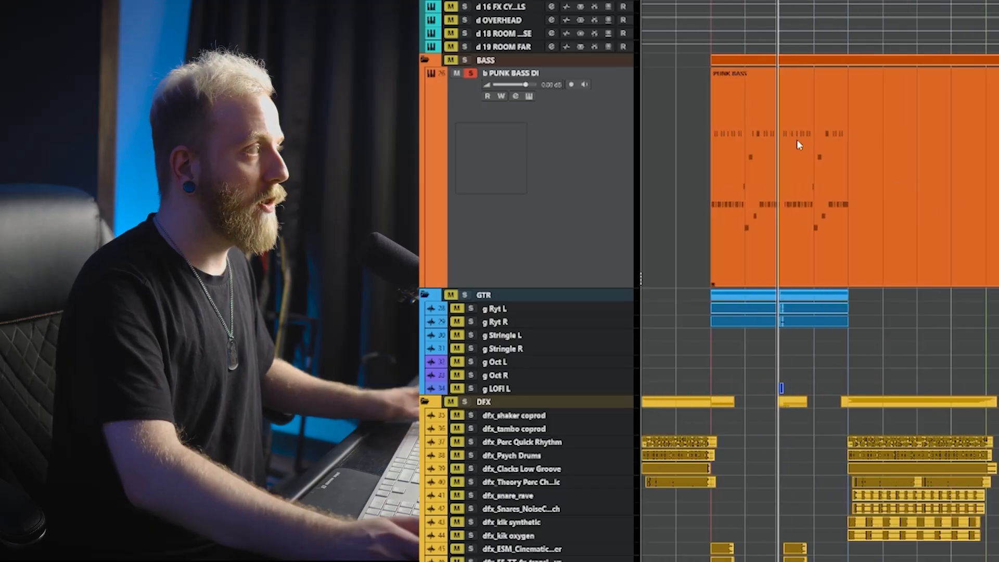
key(space)
key(h)
key(h)
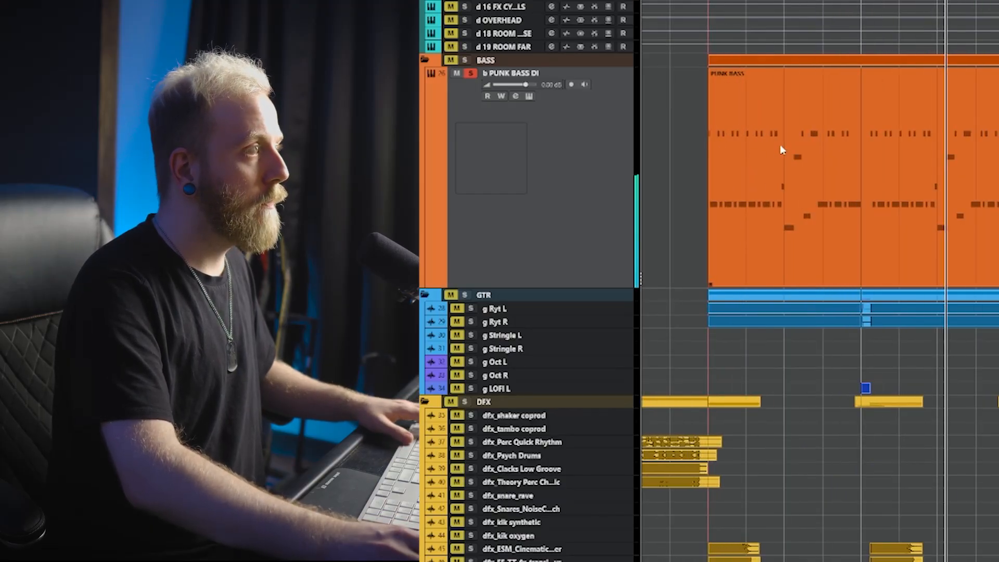
key(space)
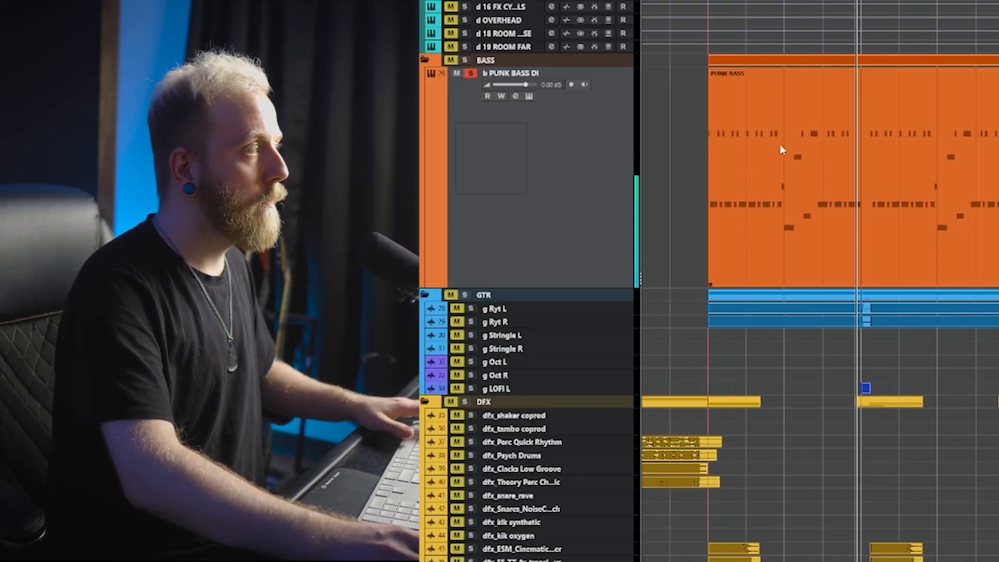
key(s)
key(z)
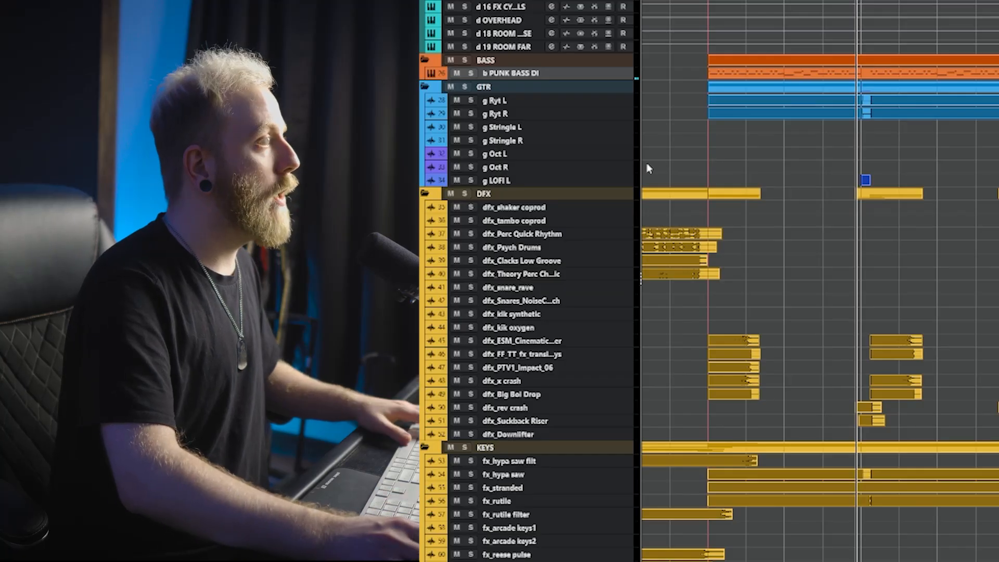
Select the guitar tracks through g LOFI L and show only those channels in the mixer.
scroll(640, 250, up, 5)
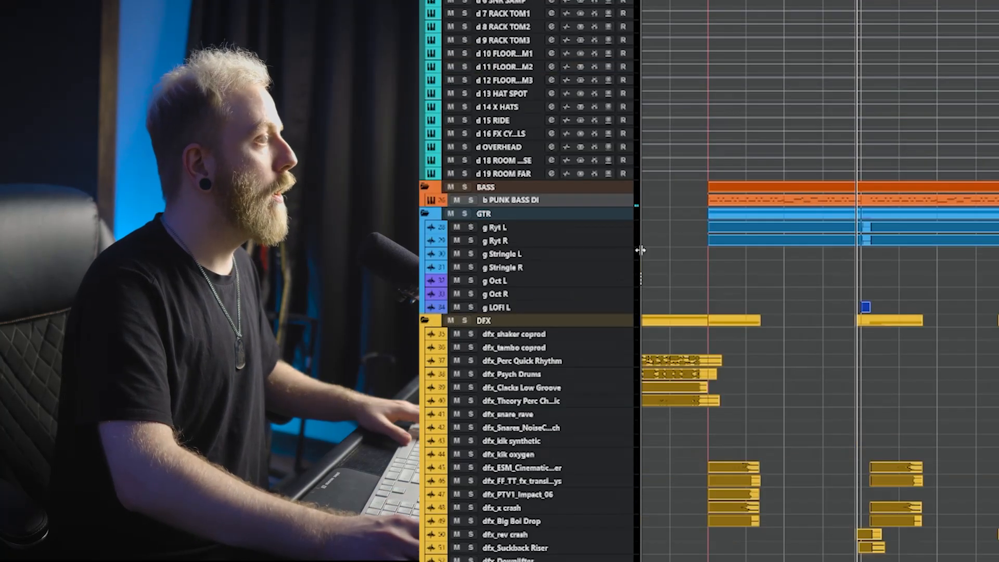
shift+click(622, 309)
key(F3)
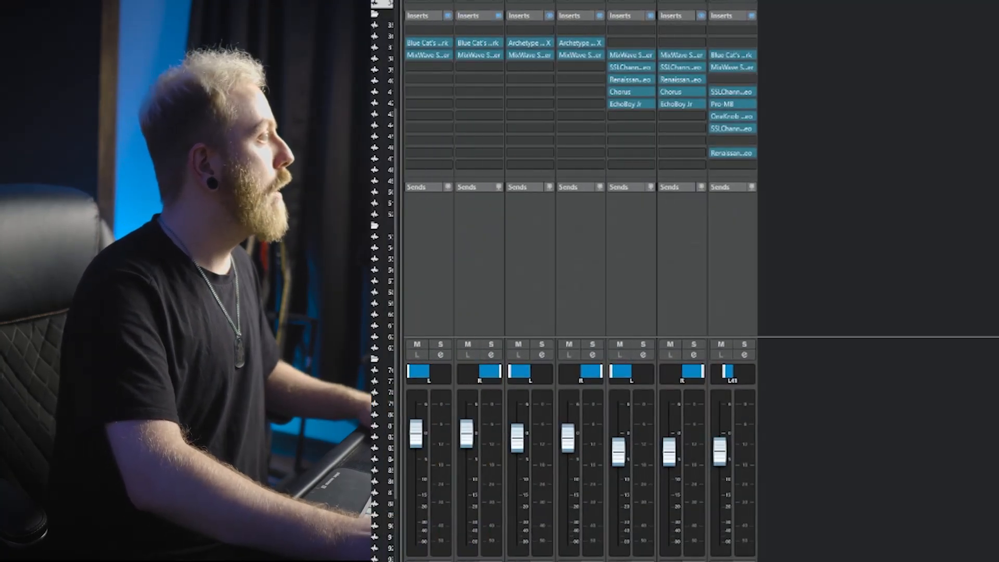
right_click(386, 43)
click(478, 82)
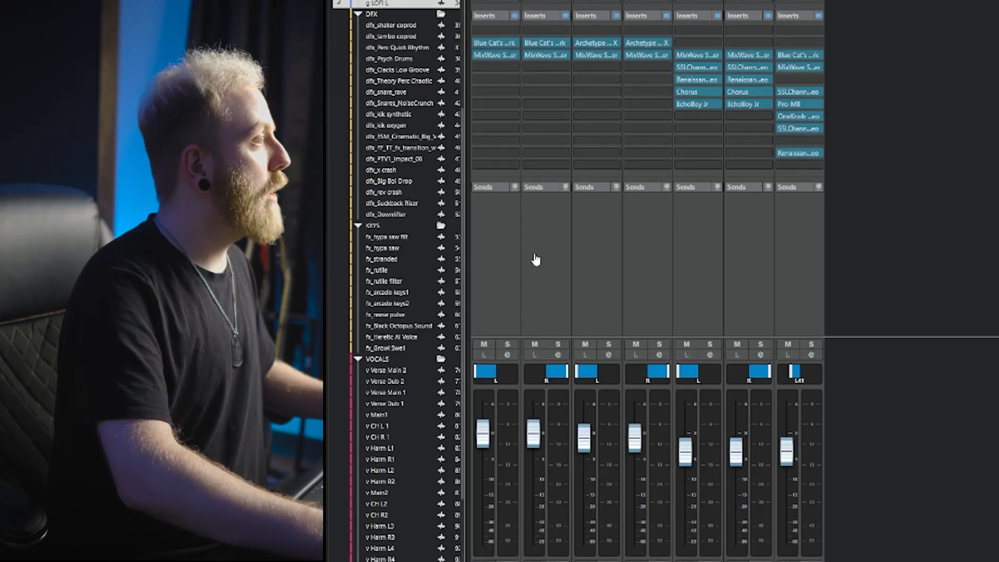
Examine the inserts of the first four guitar channels and of the remaining three in the mixer, and close it.
click(497, 255)
shift+click(648, 228)
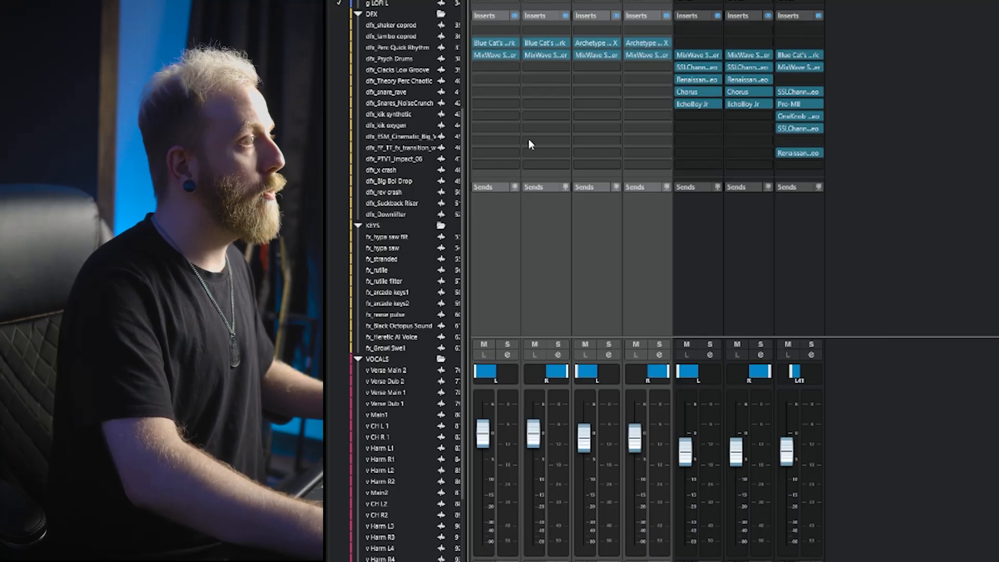
click(722, 241)
shift+click(804, 238)
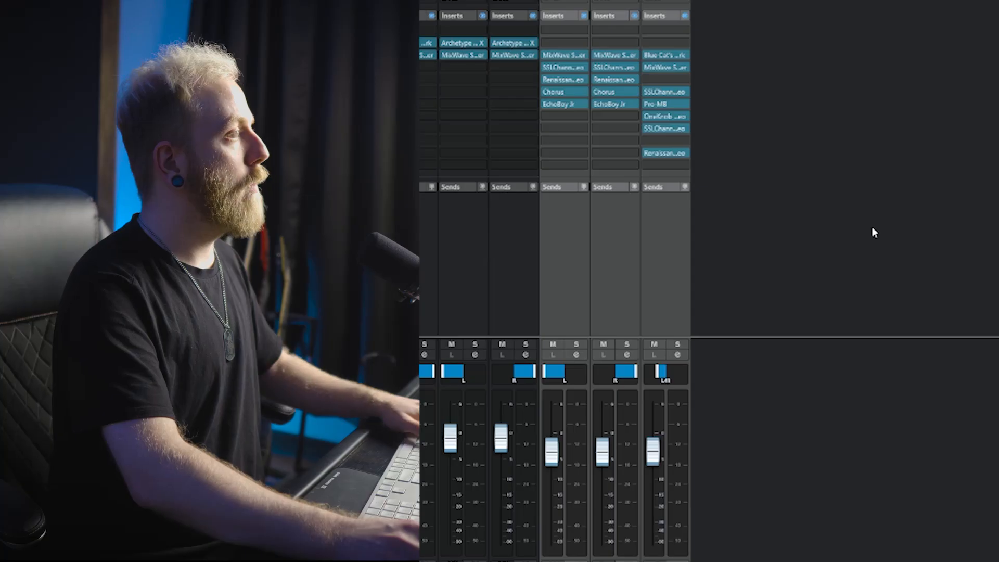
key(F3)
Select the tracks from dfx_shaker coprod through fx_Growl Swell, followed by the vocal tracks starting at v Verse Main 2.
scroll(692, 308, down, 3)
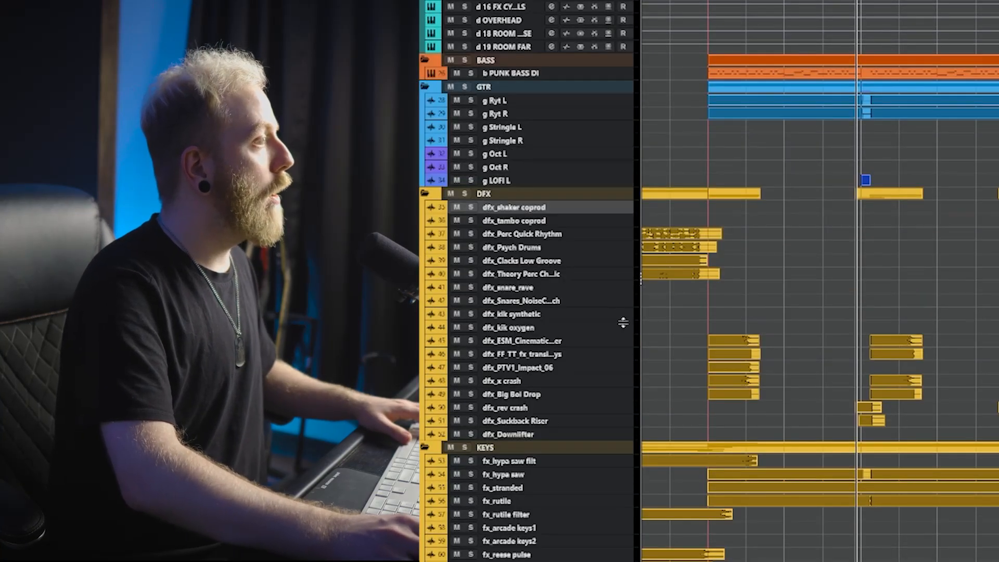
scroll(630, 213, down, 9)
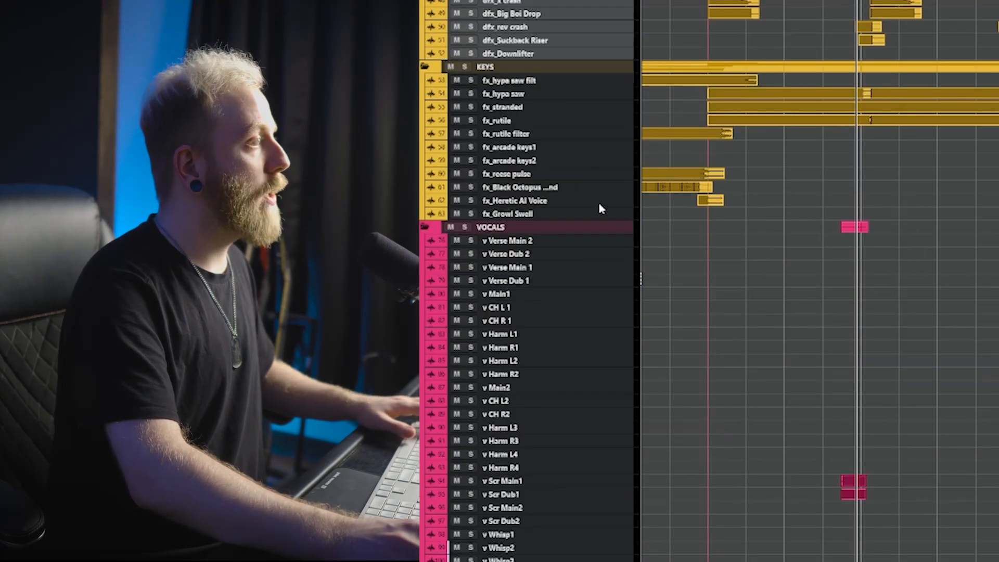
scroll(631, 182, up, 3)
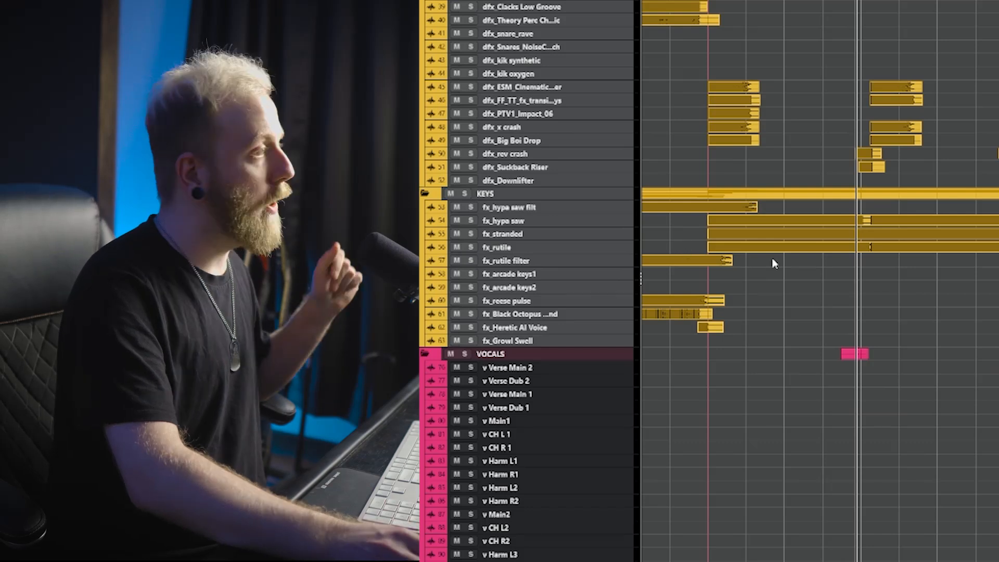
scroll(744, 255, down, 3)
click(625, 240)
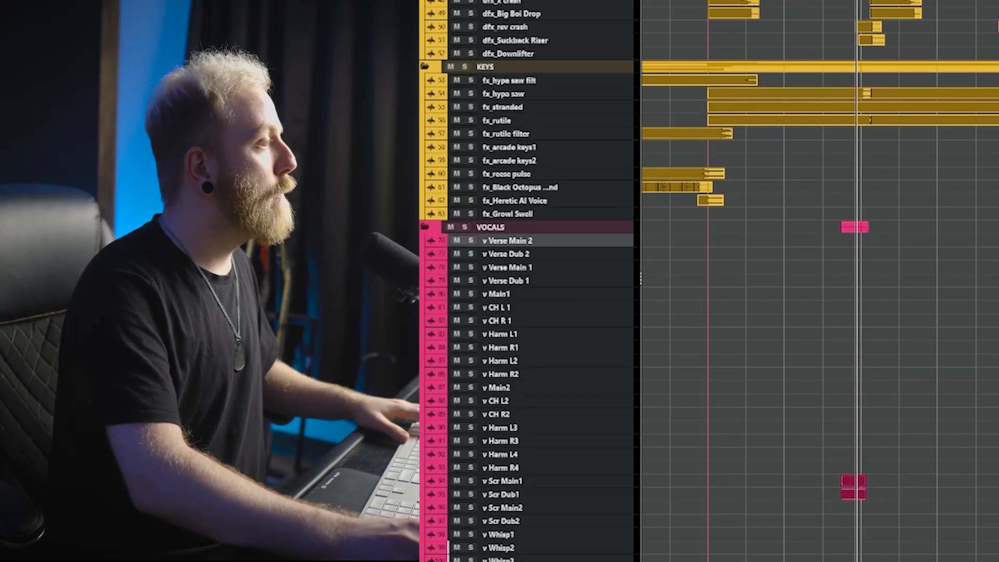
scroll(621, 484, down, 5)
Select the vocal effect tracks from v Throw 1 through v BG Wet2 and enlarge their height.
click(609, 473)
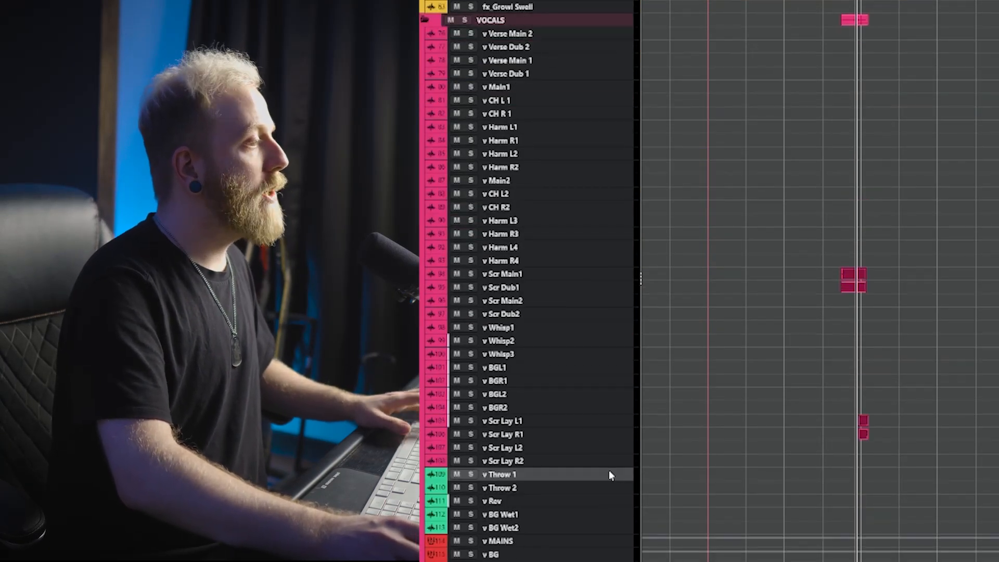
shift+click(611, 526)
drag(620, 480, 622, 510)
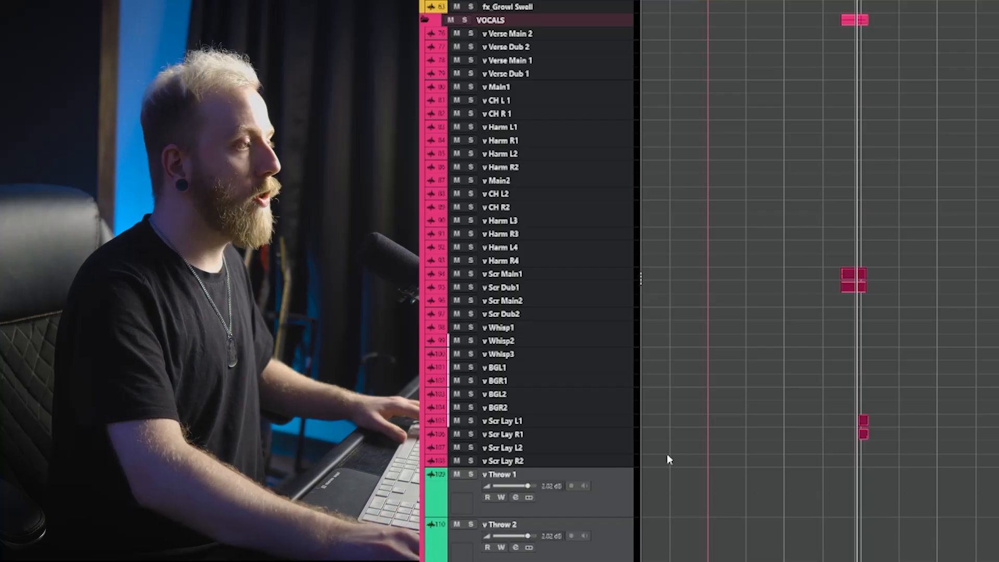
scroll(624, 507, down, 5)
scroll(827, 305, down, 4)
Audition the v Throw 1 through v BG Wet2 tracks in solo, and restore their solo state and compact height.
drag(840, 311, 998, 518)
scroll(820, 291, right, 5)
scroll(820, 291, right, 5)
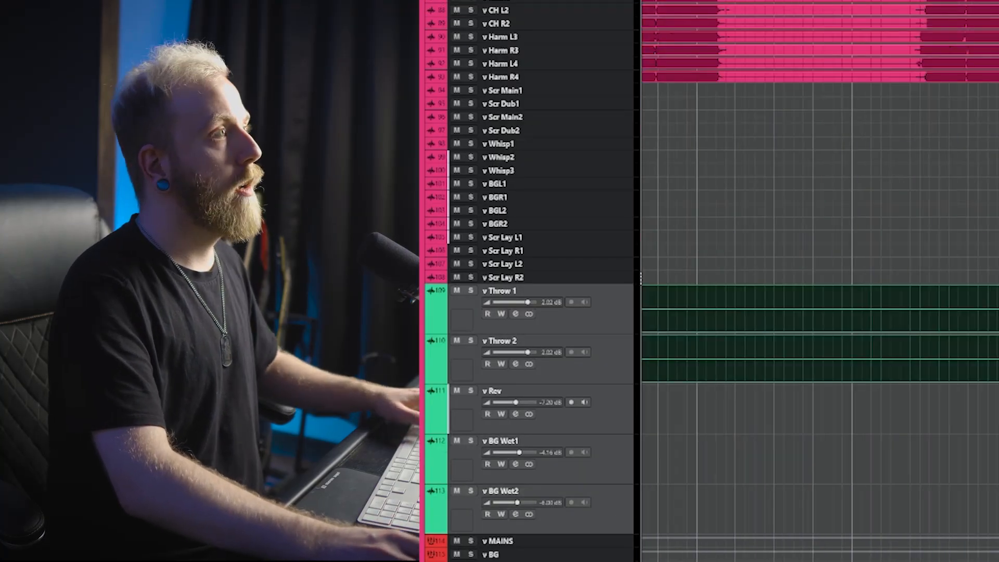
key(s)
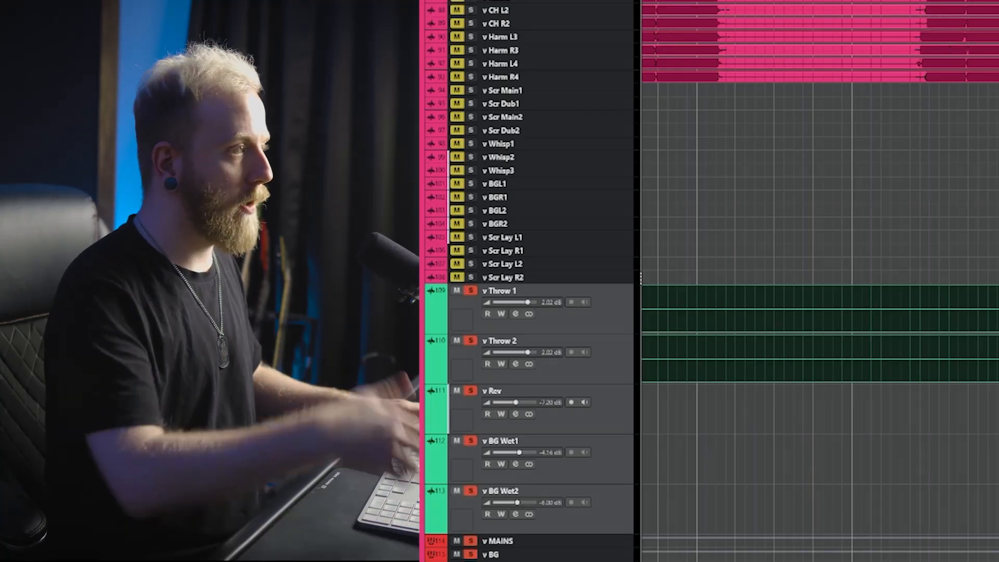
key(space)
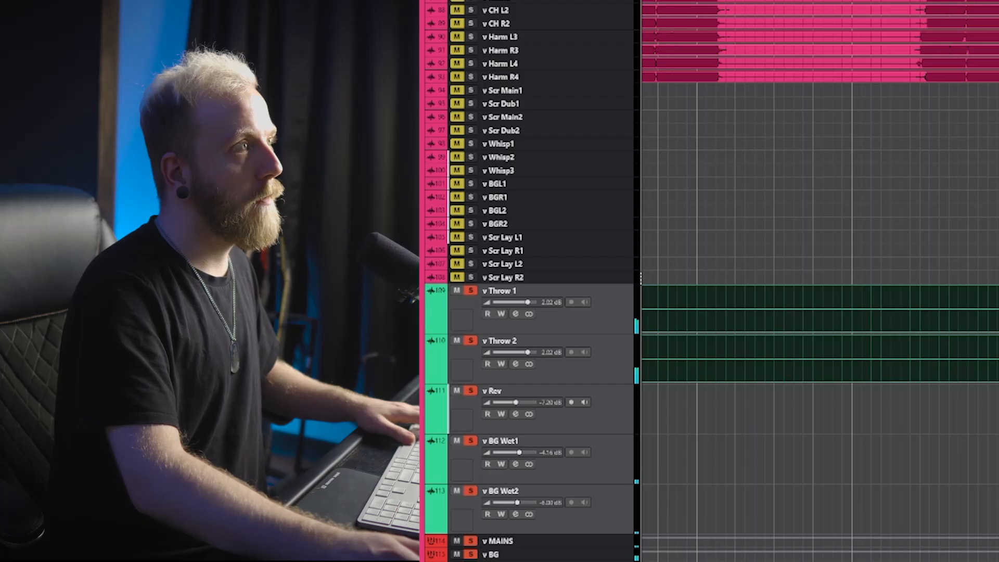
key(space)
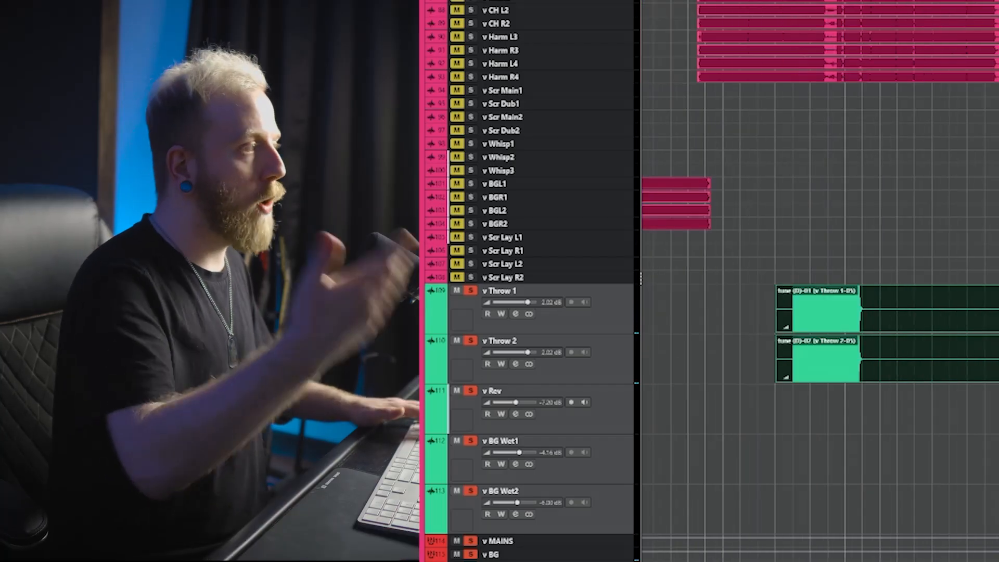
key(s)
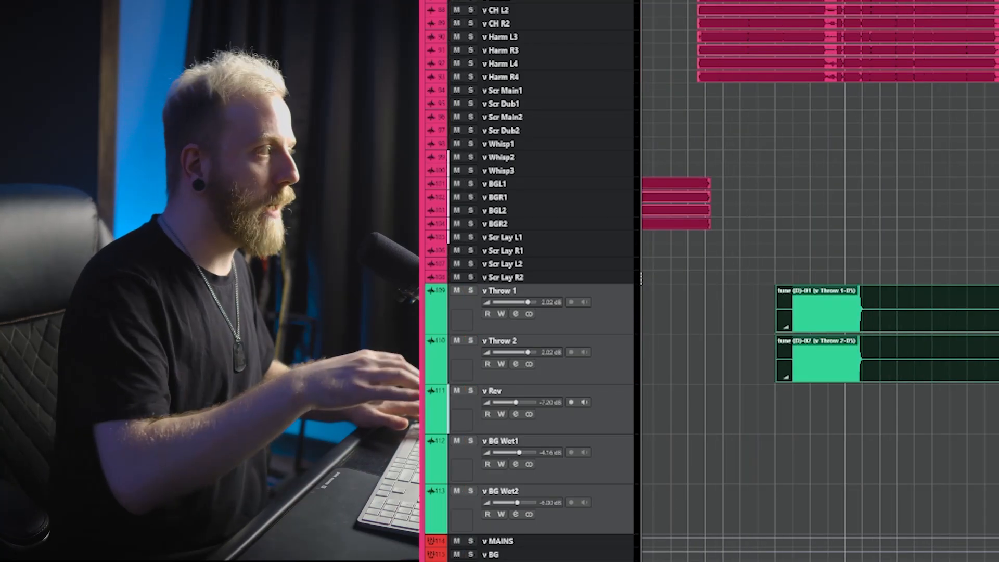
key(z)
key(z)
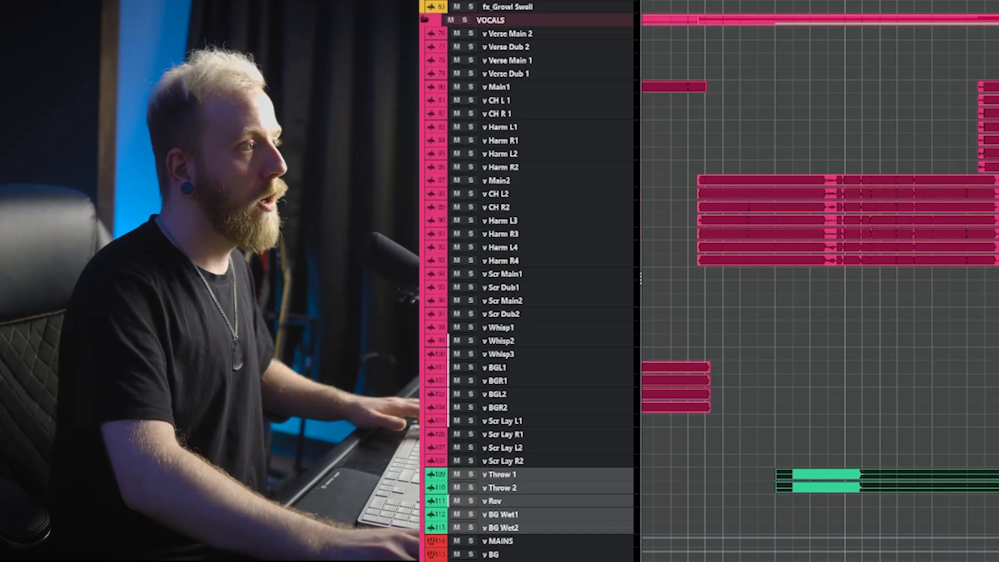
Select the vocal tracks from v Verse Main 2 through v Scr Lay R2 and display their channels in the mixer.
scroll(848, 427, down, 8)
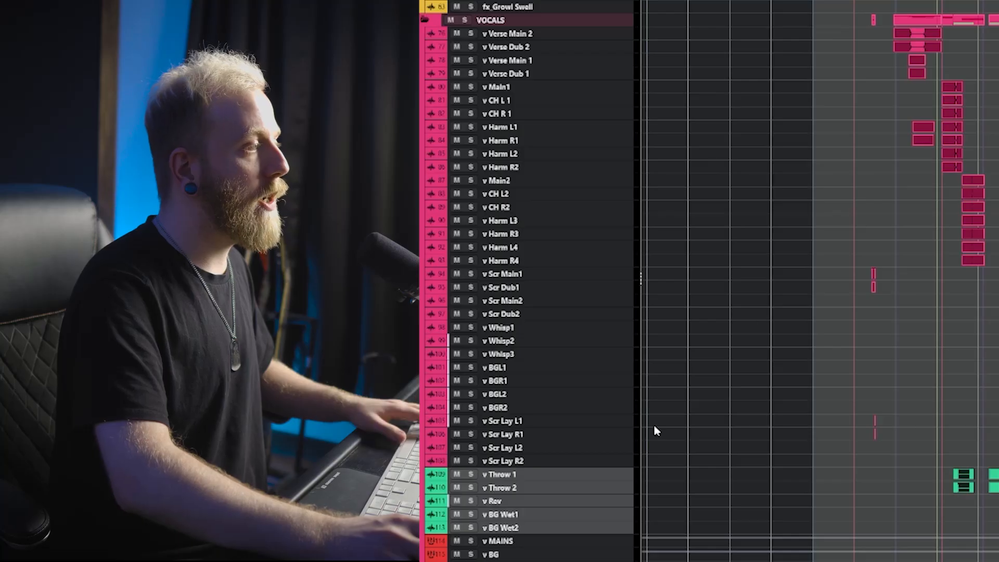
click(620, 461)
shift+click(620, 34)
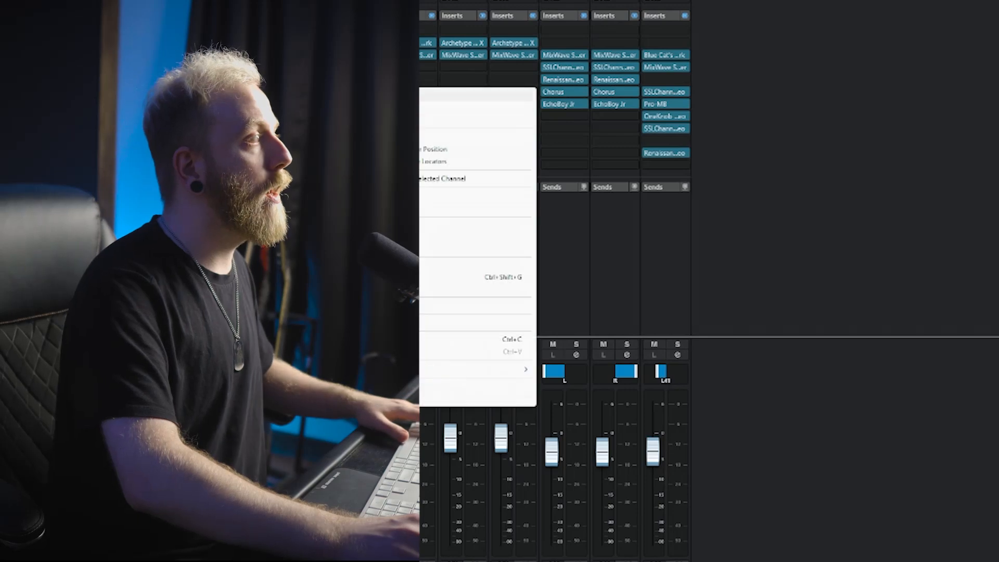
key(Escape)
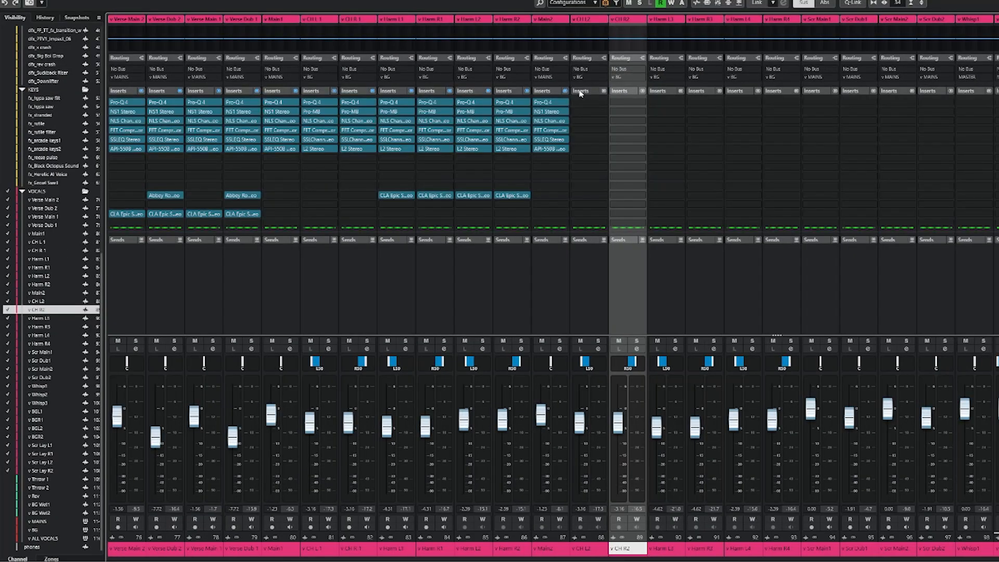
Copy an empty insert rack onto v Main2, v Harm R2 and v Harm L2, and select v Harm R1.
drag(581, 93, 518, 97)
drag(517, 96, 488, 103)
alt+shift+click(463, 285)
alt+shift+click(436, 282)
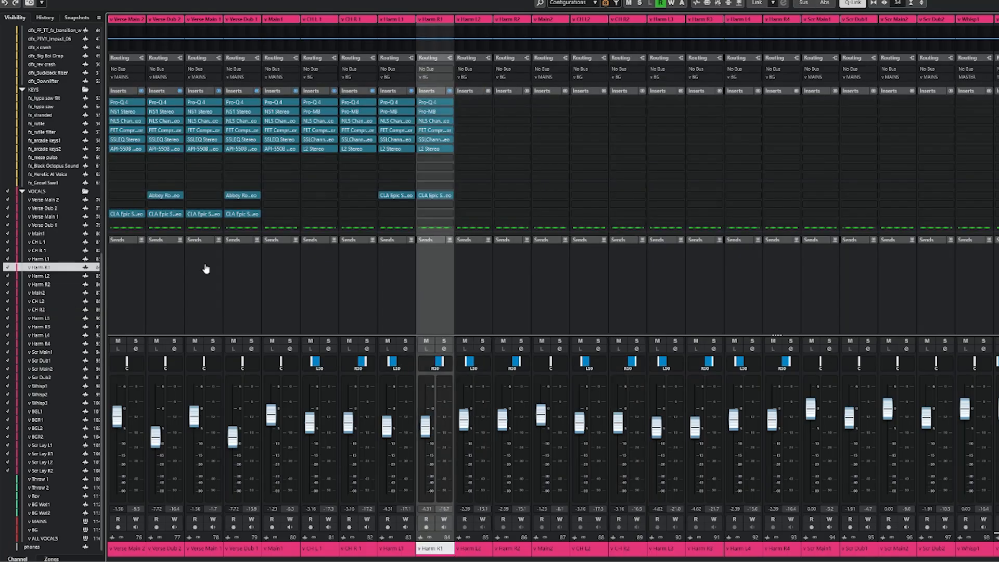
Clear the first two insert slots of v Verse Main 2 through v Harm R1, and copy an empty insert rack onto all but v Verse Main 2.
shift+click(116, 275)
click(130, 103)
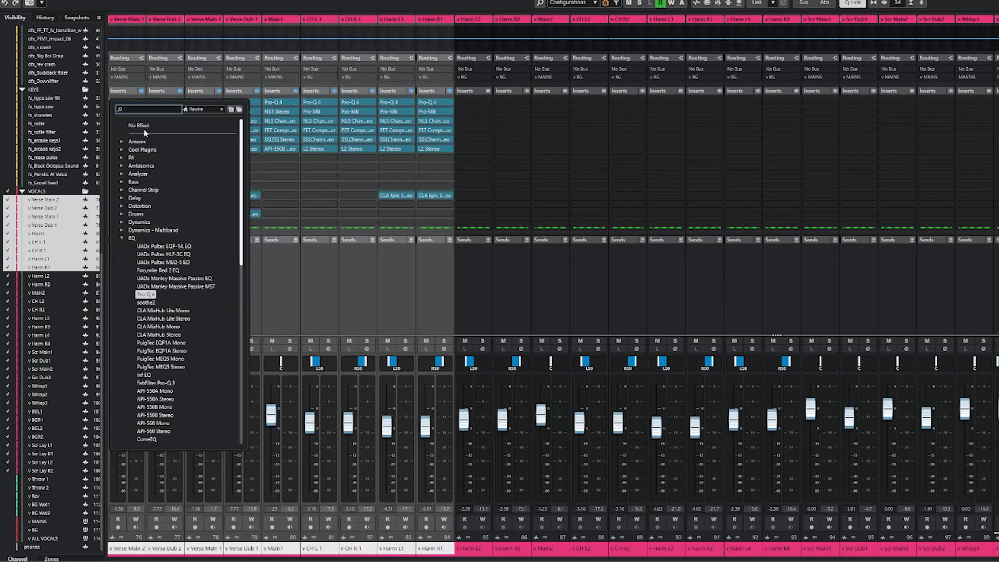
click(139, 126)
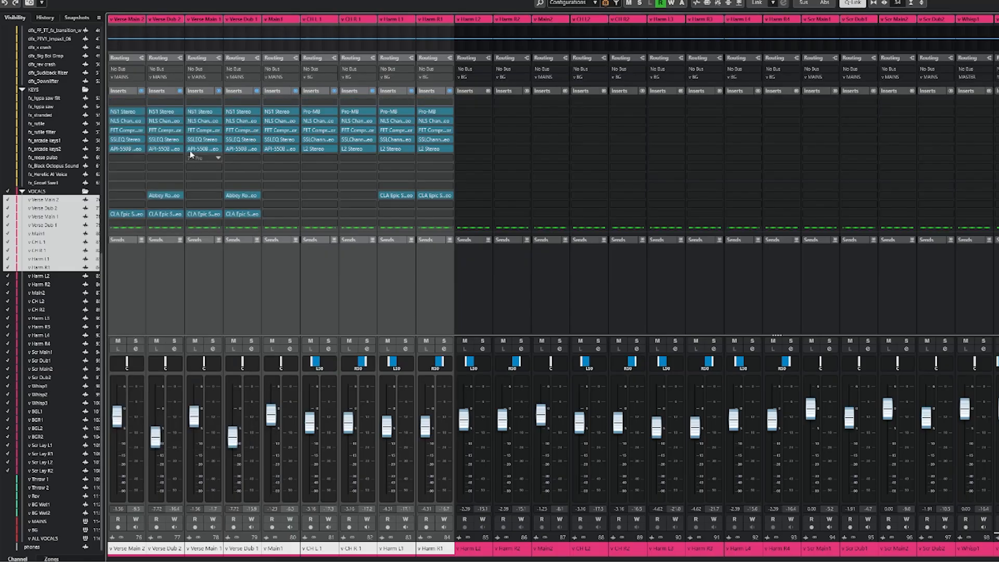
click(218, 112)
click(219, 136)
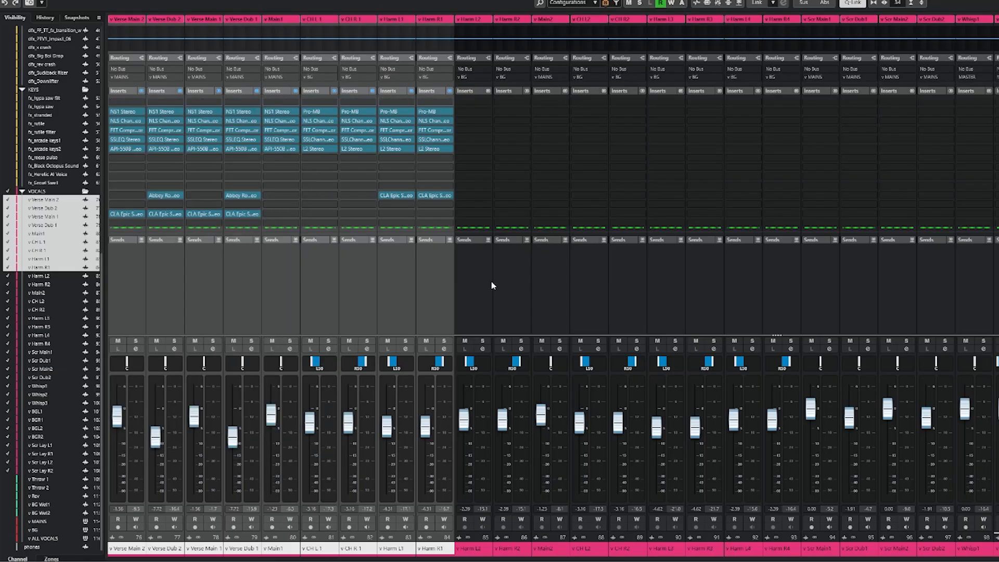
drag(476, 94, 247, 95)
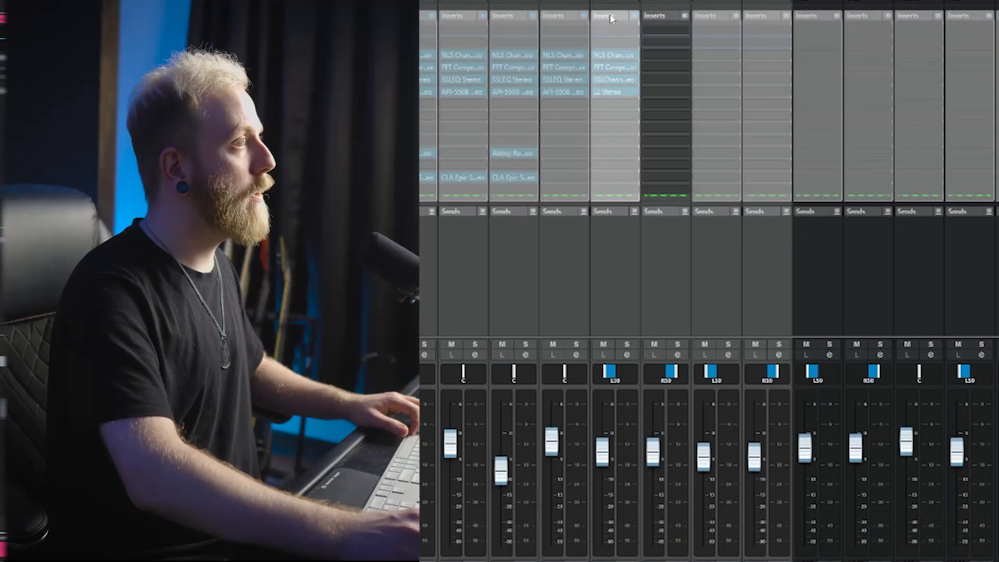
drag(611, 18, 422, 20)
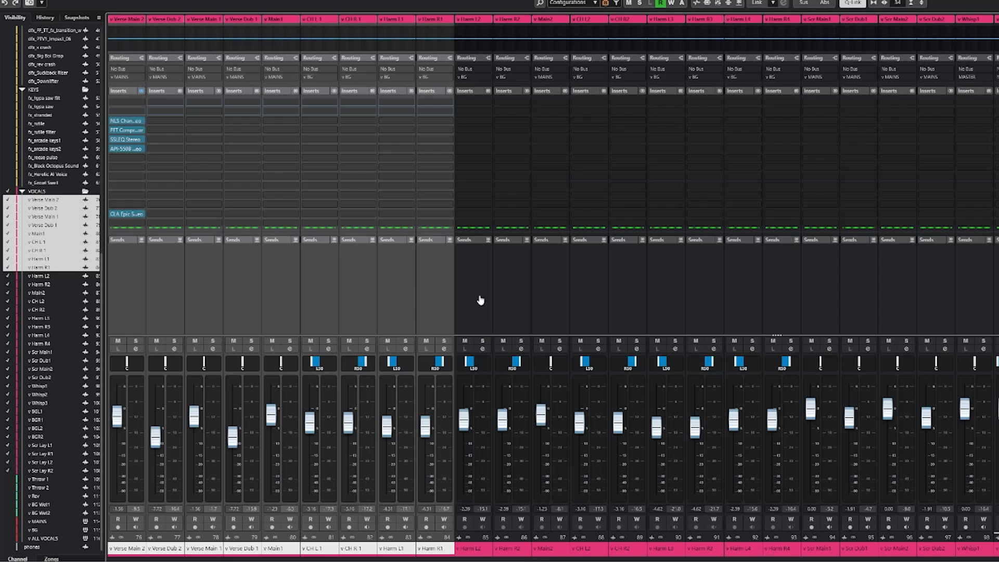
Reset the fader and pan of the v Harm L2 channel and copy its channel settings.
click(480, 300)
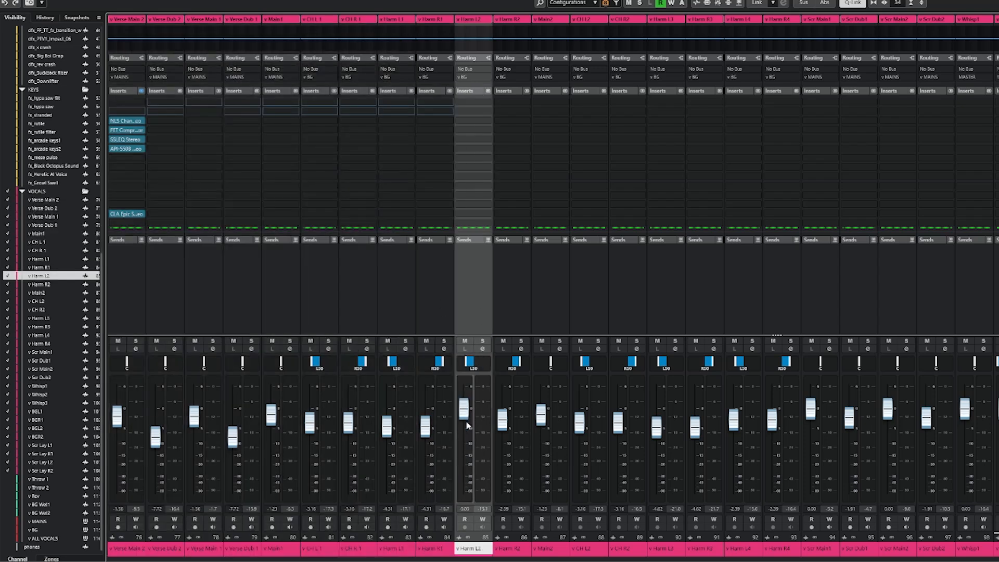
ctrl+click(482, 369)
right_click(476, 279)
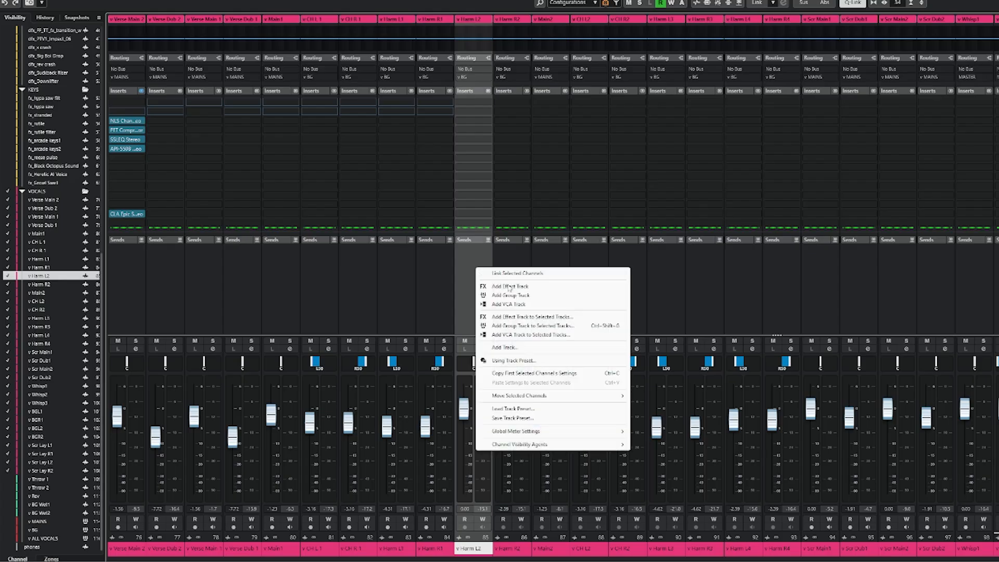
click(529, 374)
click(126, 284)
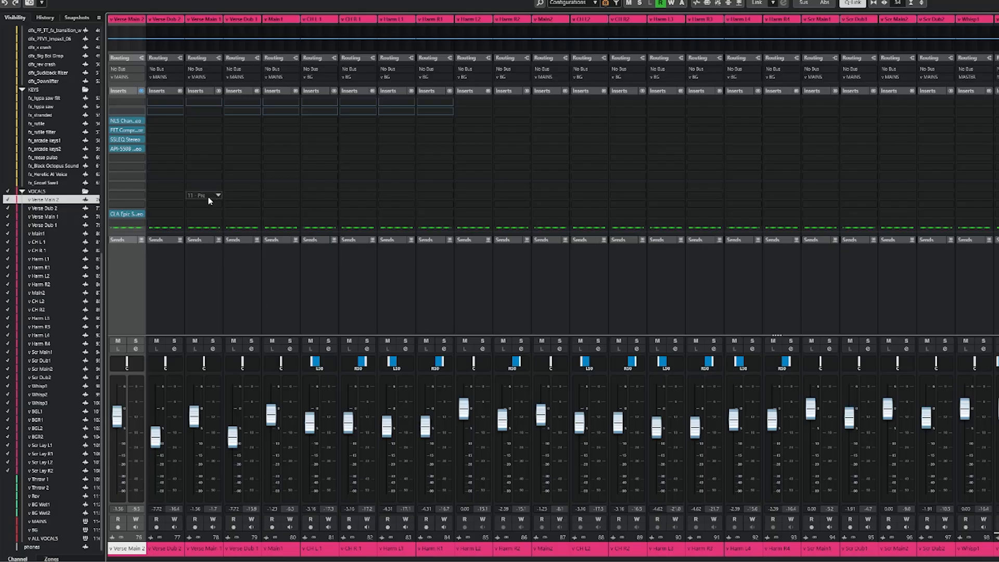
drag(8, 166, 10, 27)
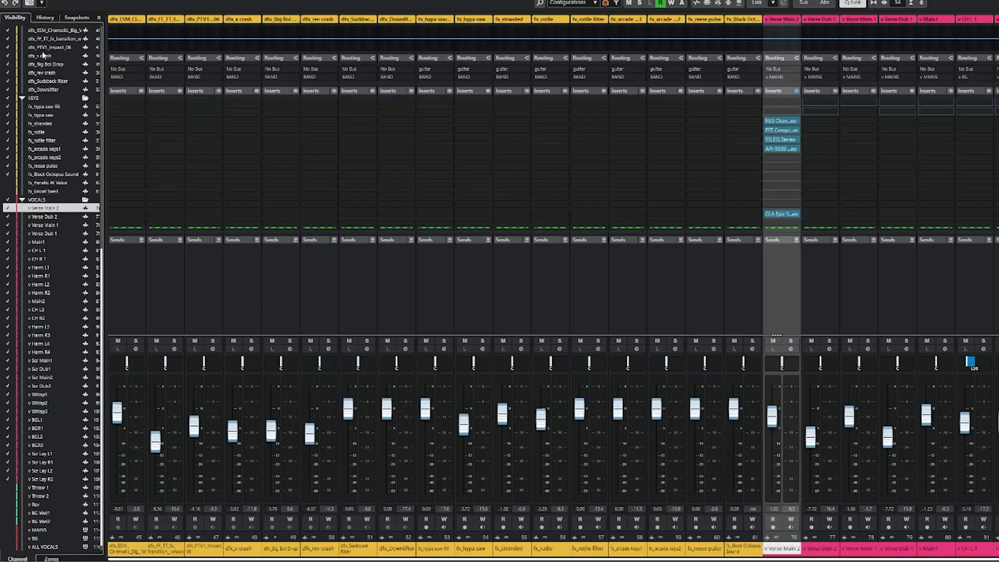
scroll(849, 560, right, 10)
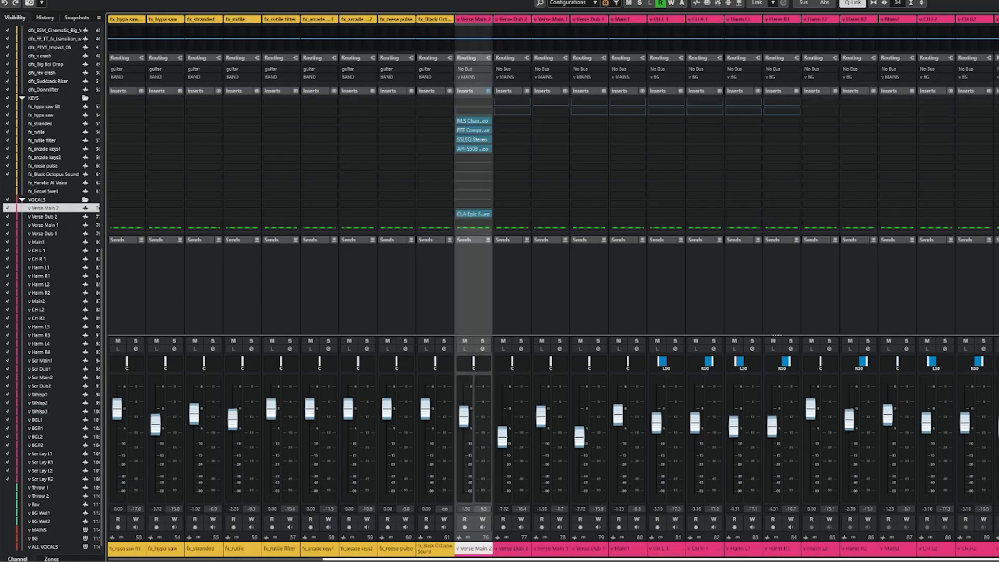
scroll(849, 540, left, 10)
Select the tracks from v Verse Main 2 through v ALL VOCALS and show only their channels in the mixer.
key(F3)
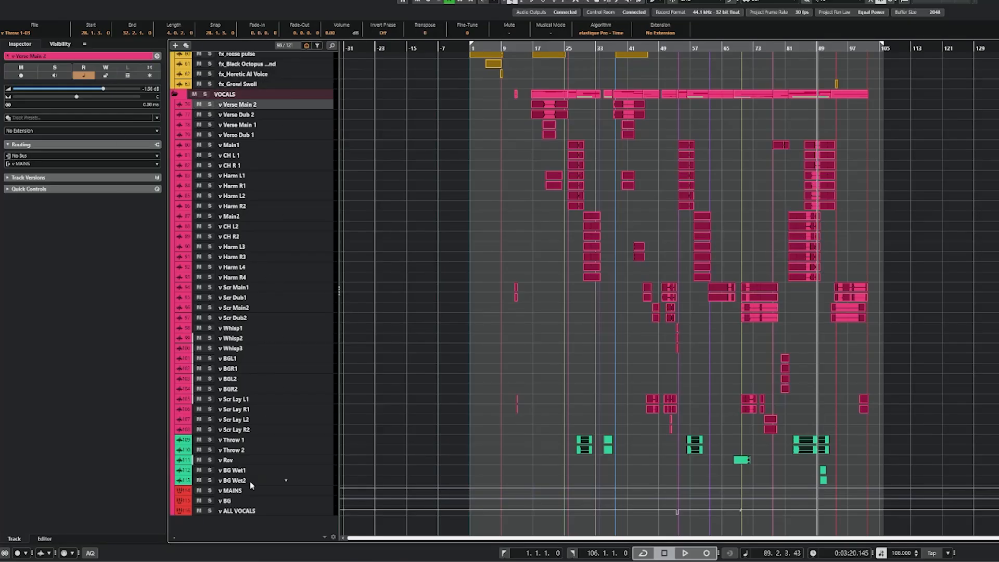
shift+click(246, 511)
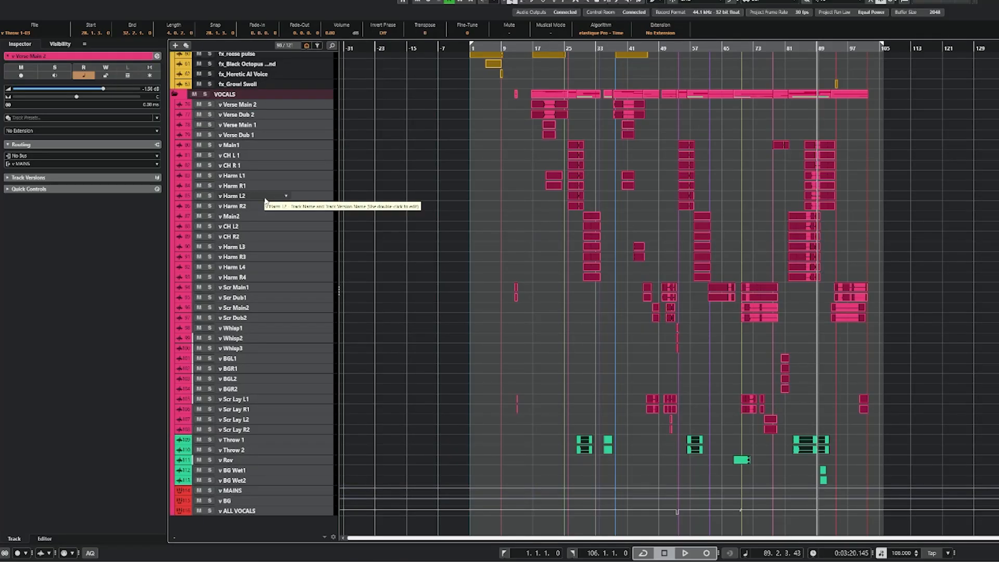
key(F3)
right_click(45, 217)
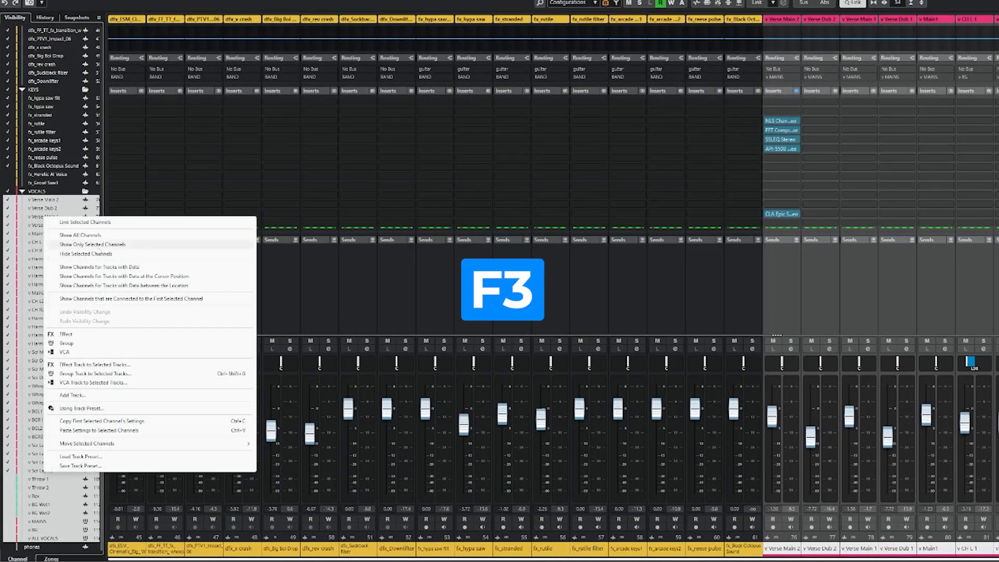
click(98, 246)
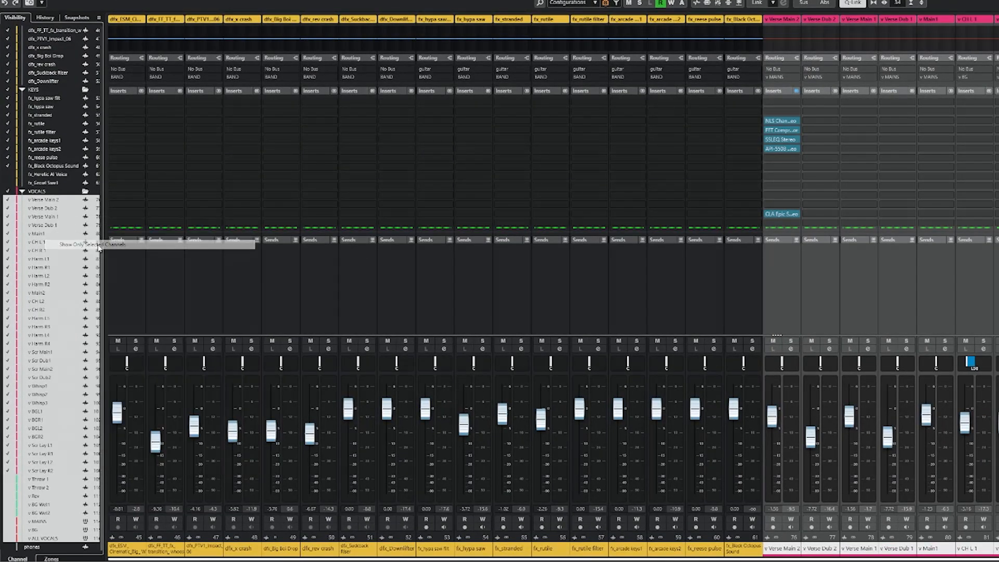
Copy the channel settings of v Verse Main 1.
click(167, 267)
right_click(207, 276)
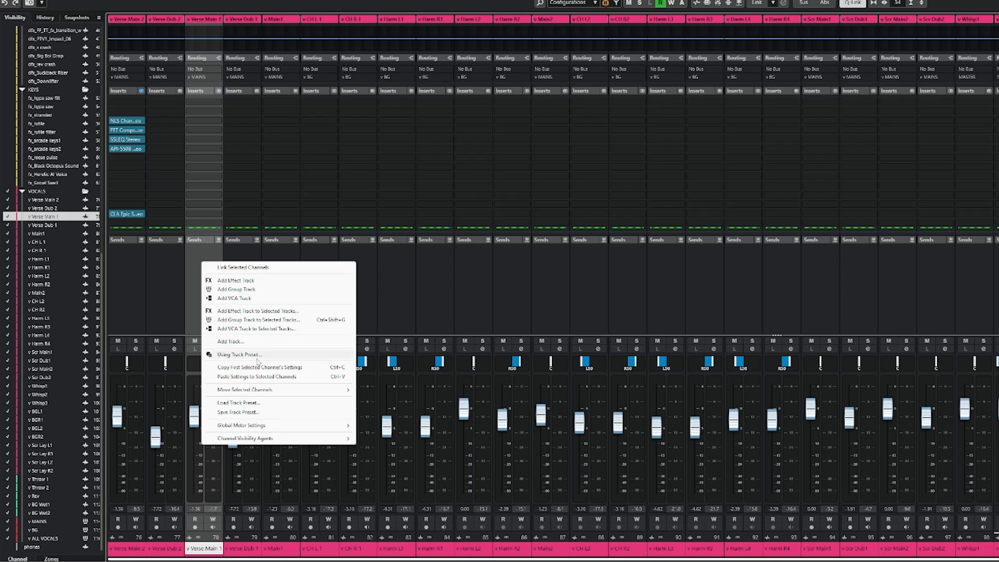
click(253, 370)
Paste the copied channel settings onto all vocal channels from v Verse Main 2 through v Scr Lay R2.
click(121, 273)
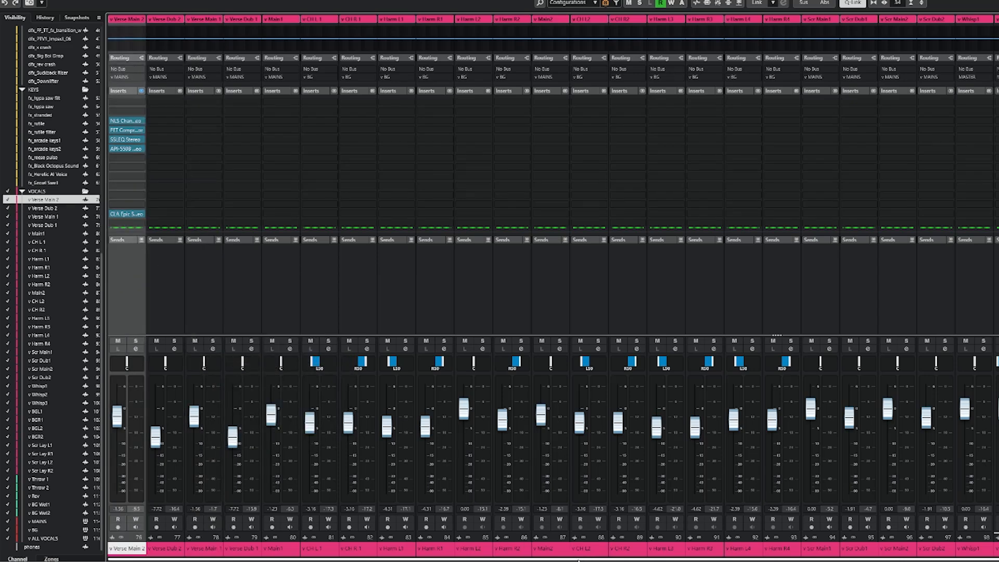
drag(578, 560, 803, 560)
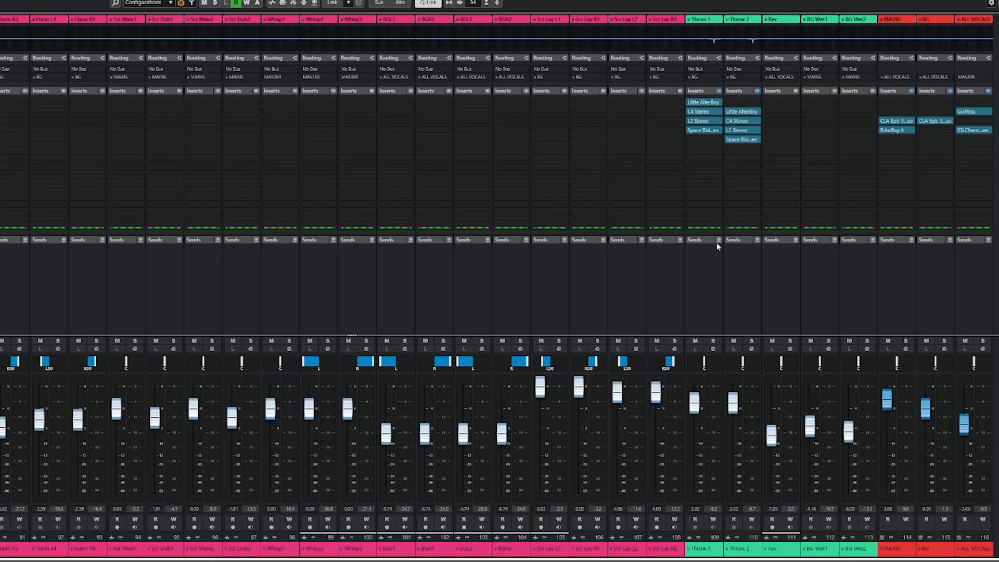
shift+click(651, 282)
right_click(625, 269)
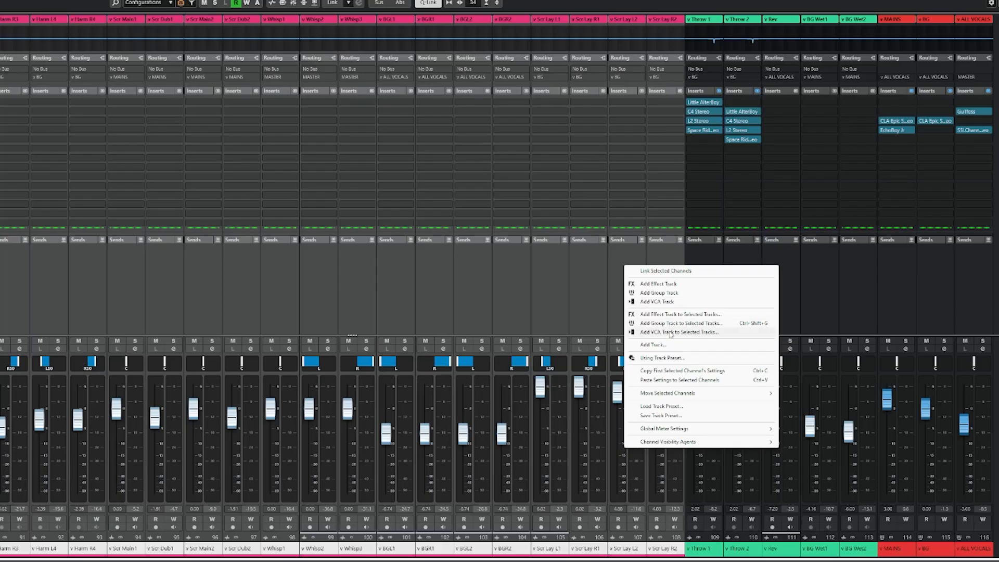
click(675, 381)
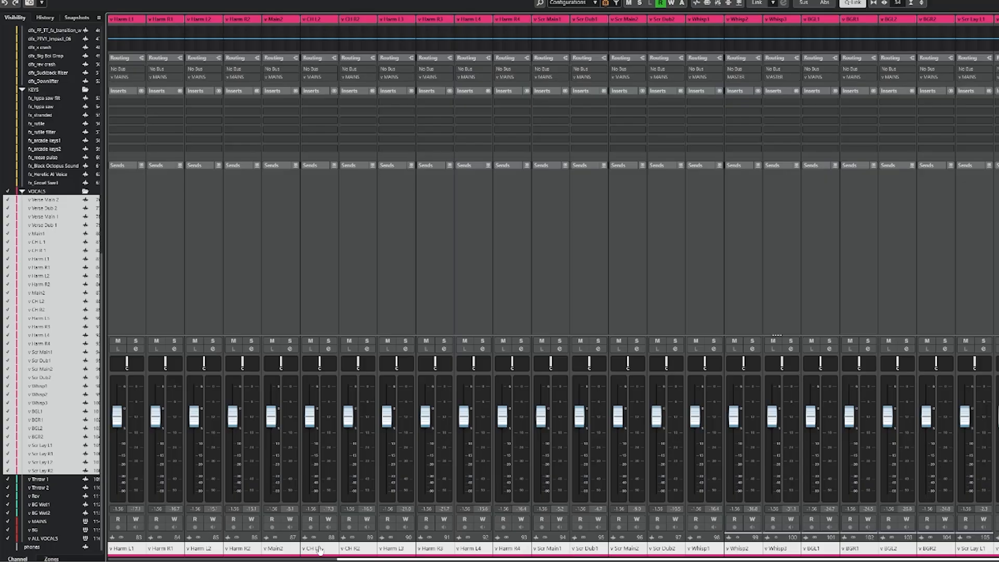
drag(361, 560, 130, 560)
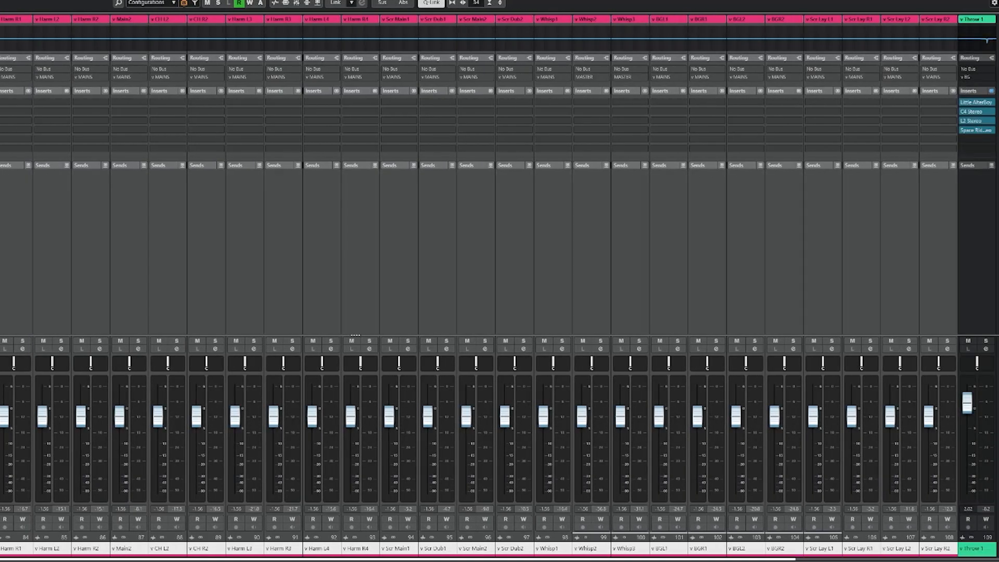
drag(679, 560, 913, 560)
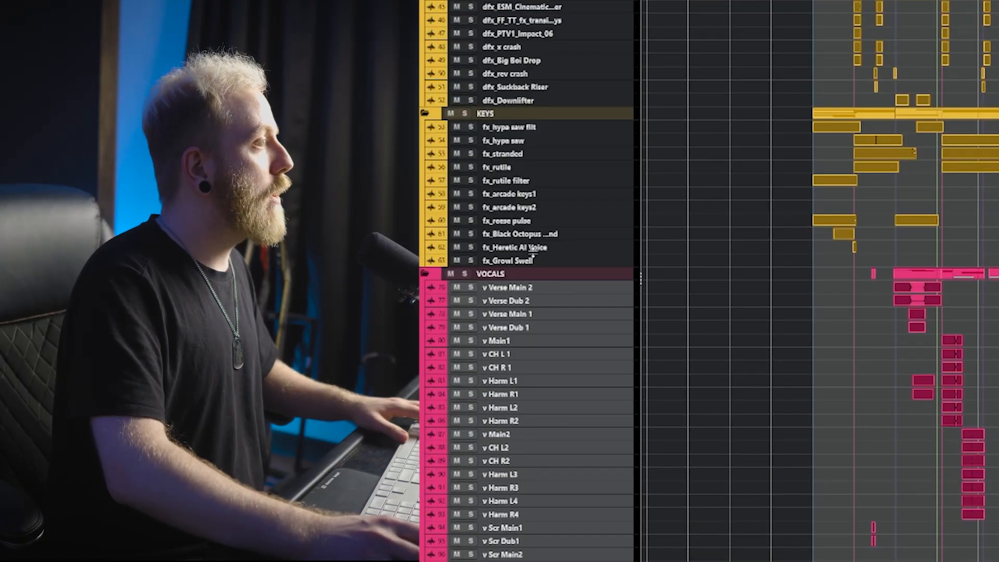
Duplicate the guitar tracks from g Ryt L through g LOFI L in the GTR folder.
scroll(557, 145, up, 5)
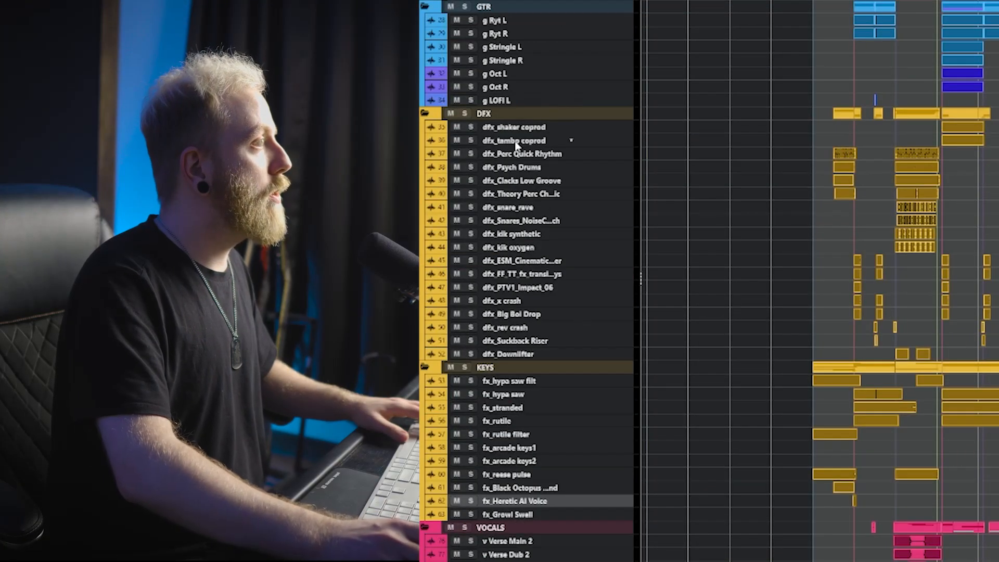
shift+click(510, 22)
scroll(705, 194, up, 5)
mouse_move(618, 280)
mouse_down()
mouse_move(618, 299)
mouse_move(619, 276)
mouse_move(630, 289)
mouse_move(607, 279)
mouse_up()
right_click(616, 275)
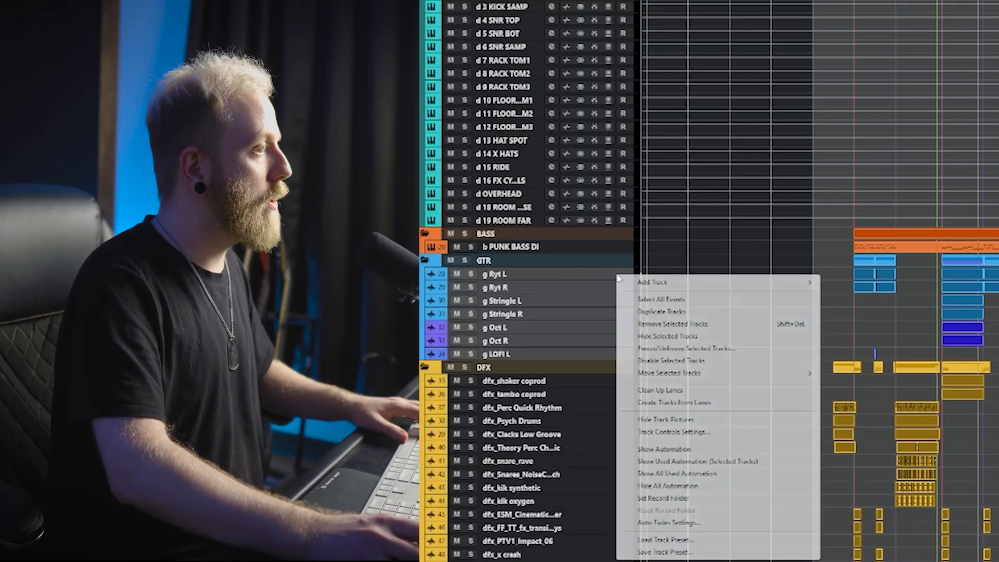
click(683, 312)
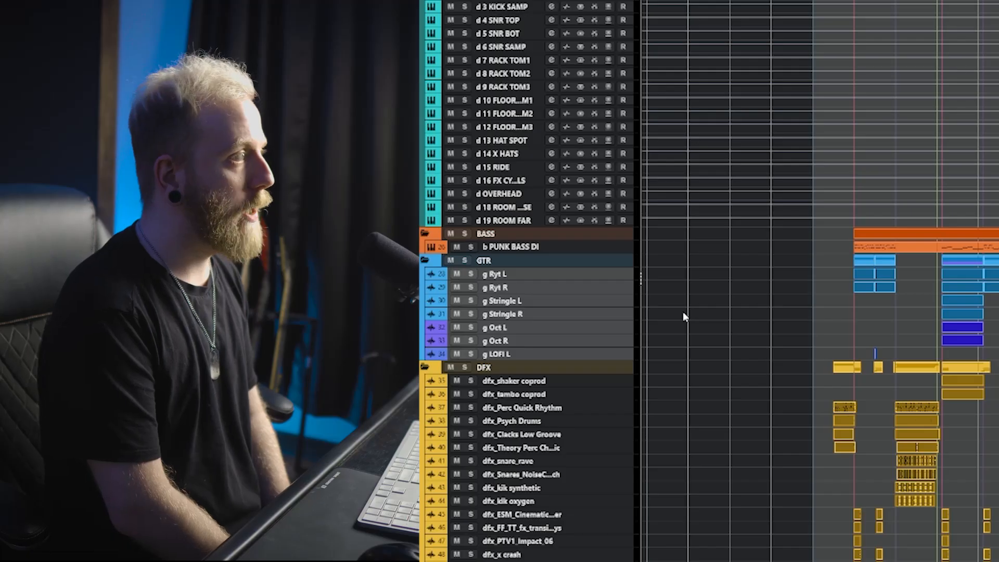
Move the duplicated guitar tracks marked (D) into a new folder inside GTR and name it DI.
drag(624, 290, 625, 269)
right_click(536, 283)
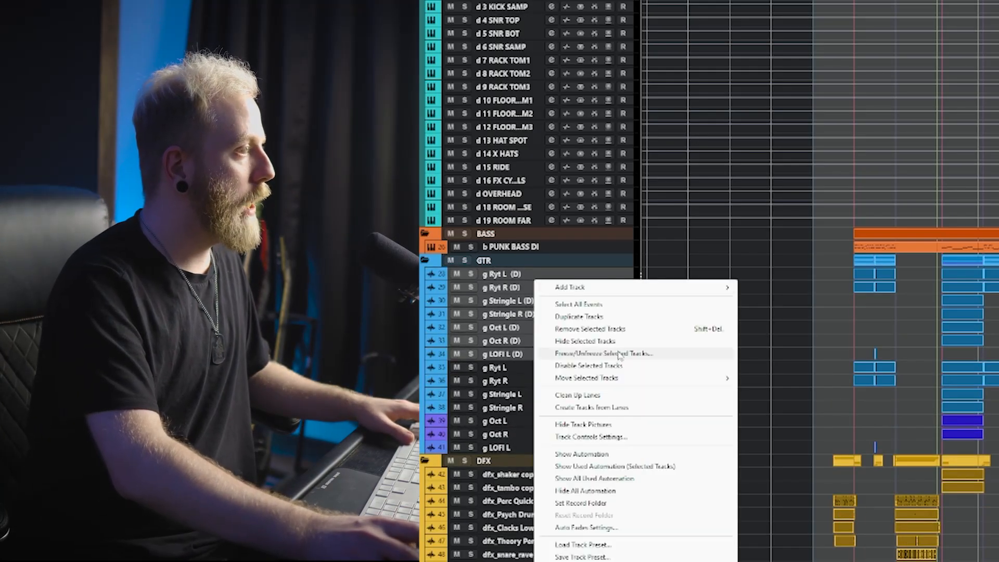
mouse_move(686, 383)
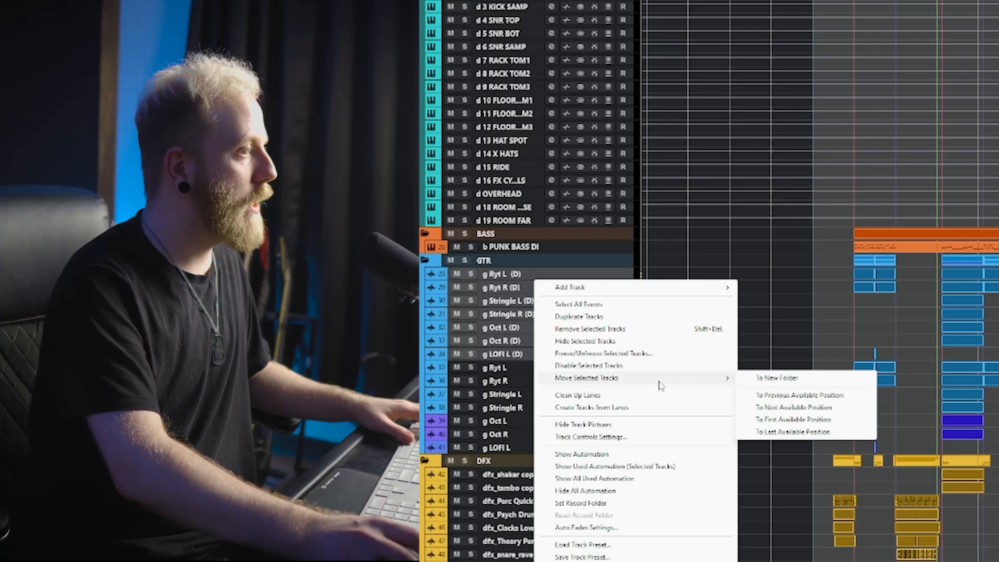
click(769, 378)
double_click(575, 274)
text(DI)
key(Return)
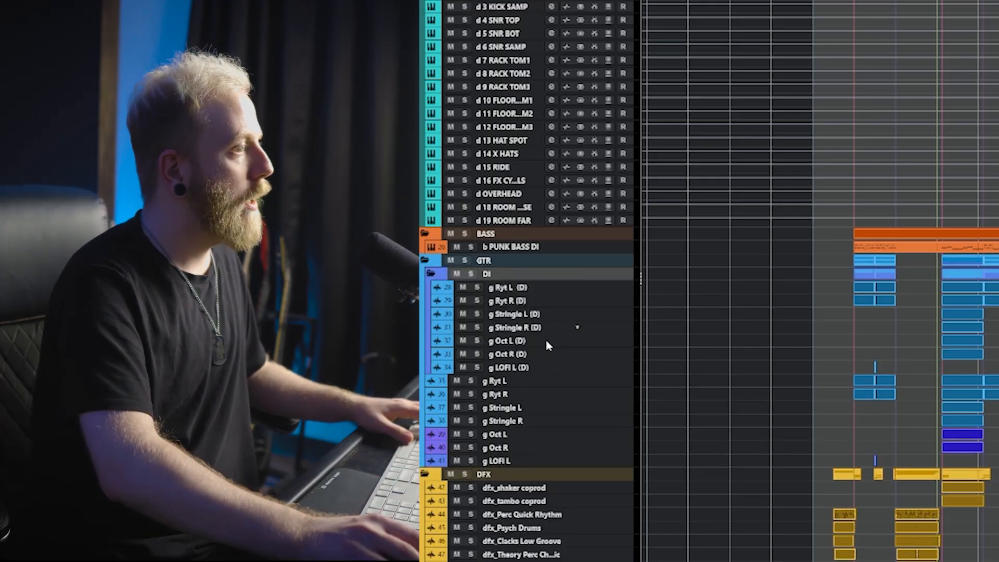
Move the original guitar tracks from g Ryt L through g LOFI L into a new folder and name it AMP.
shift+click(518, 446)
right_click(511, 444)
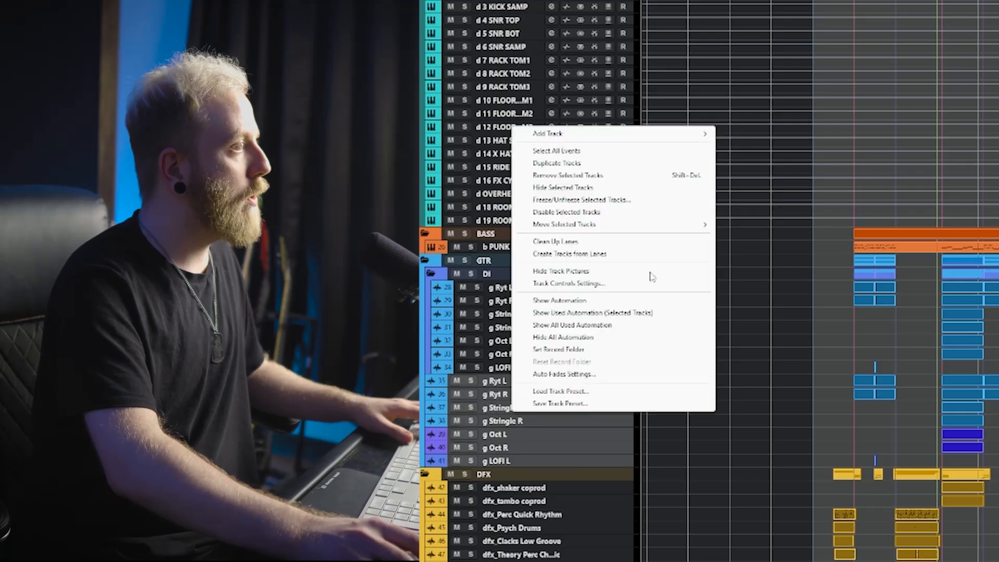
mouse_move(663, 231)
click(744, 224)
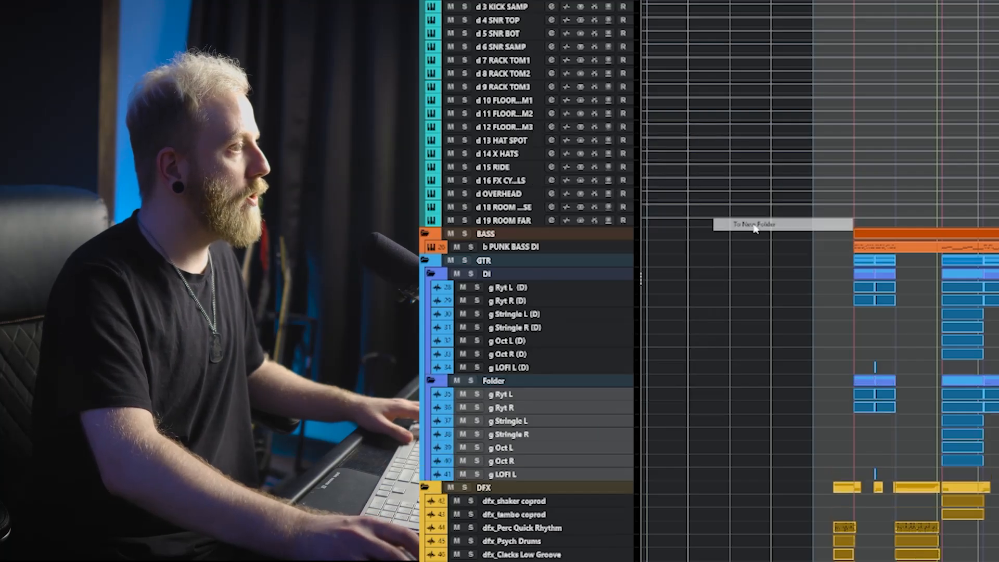
double_click(518, 381)
text(AMP)
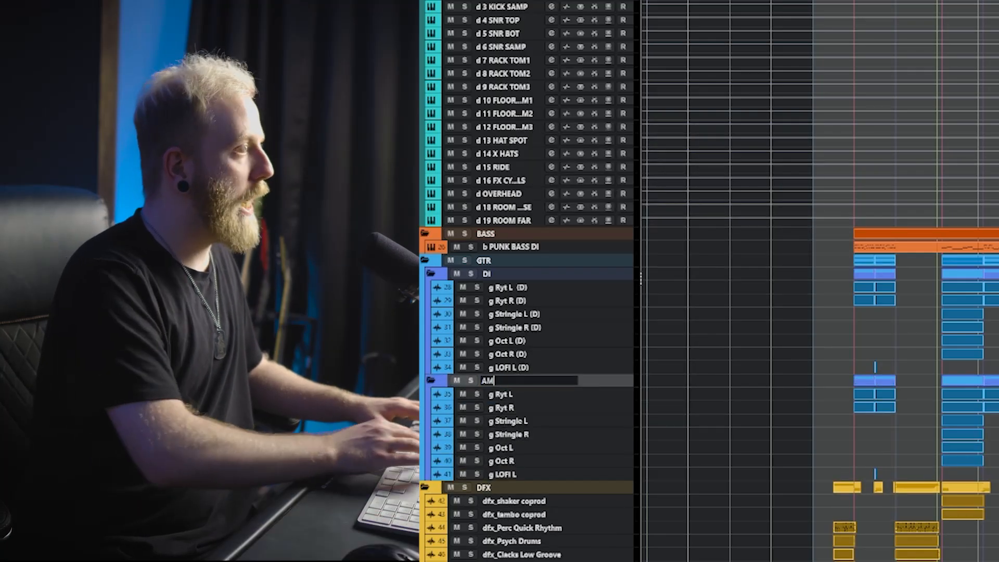
key(Return)
click(532, 291)
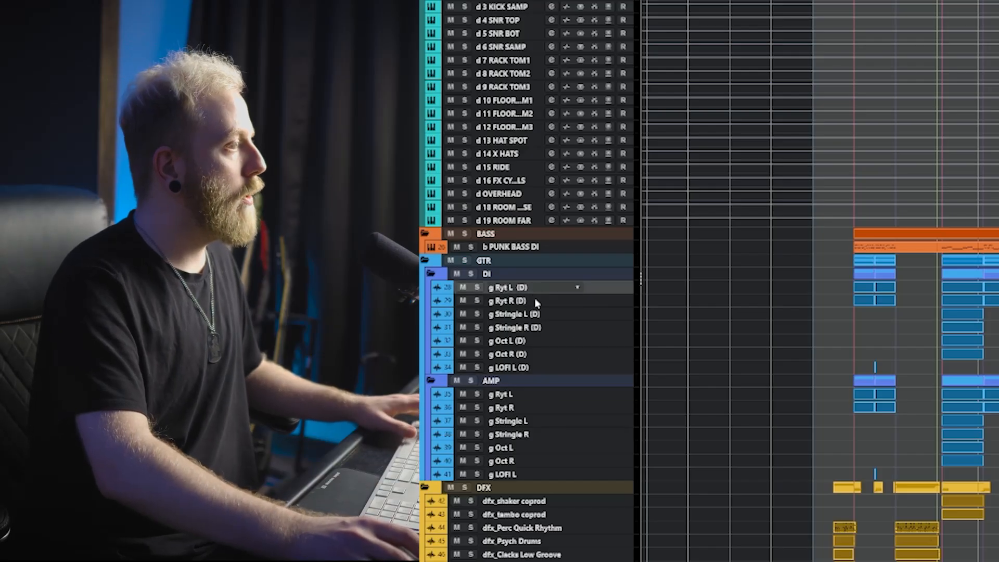
Change the (D) suffix to (DI) in the names of all seven DI guitar tracks, from g Ryt L through g LOFI L.
shift+click(525, 367)
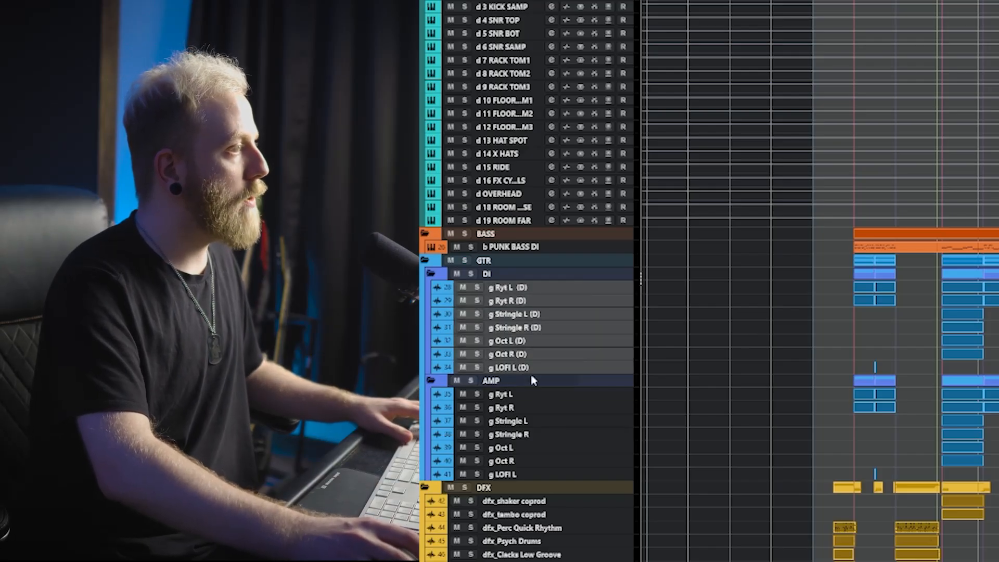
double_click(531, 287)
key(Left)
text(I)
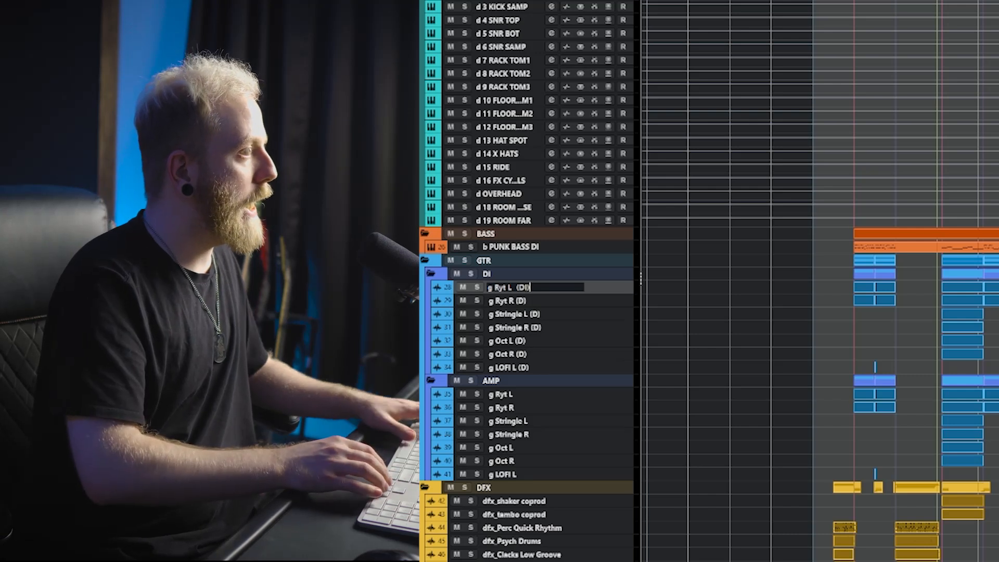
key(Tab)
key(Left)
text(I)
key(Tab)
key(Left)
text(I)
key(Tab)
key(Right)
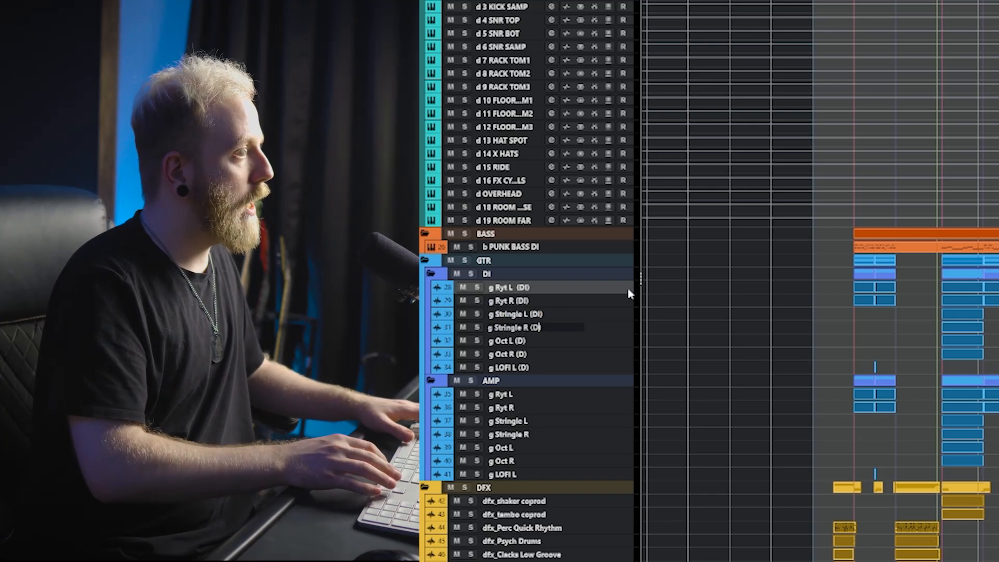
key(Left)
text(I)
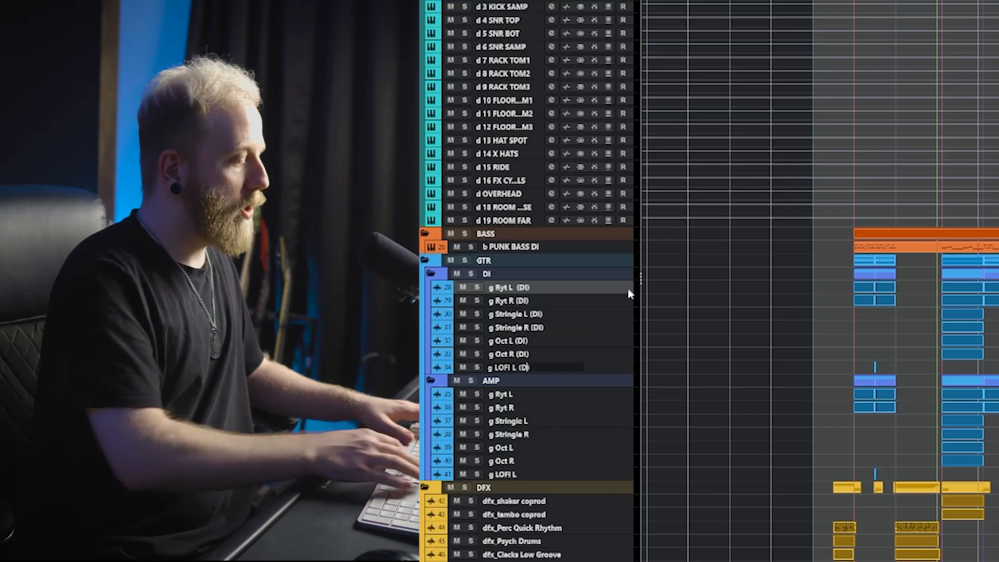
key(Left)
text(I)
key(Return)
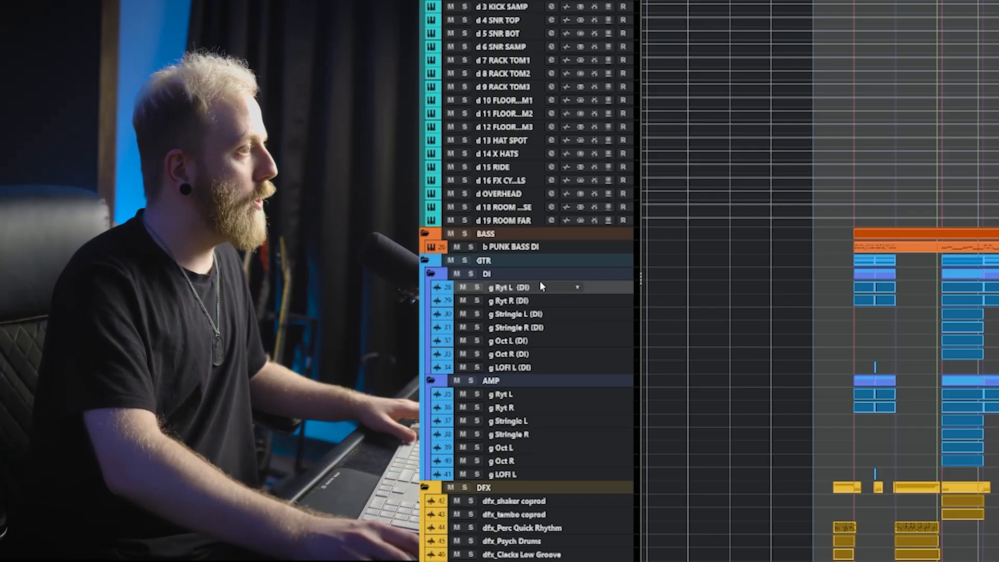
Retype the suffix of the first track in the DI folder so it is named g Ryt L (DI).
double_click(544, 287)
key(Right)
key(BackSpace)
key(BackSpace)
key(BackSpace)
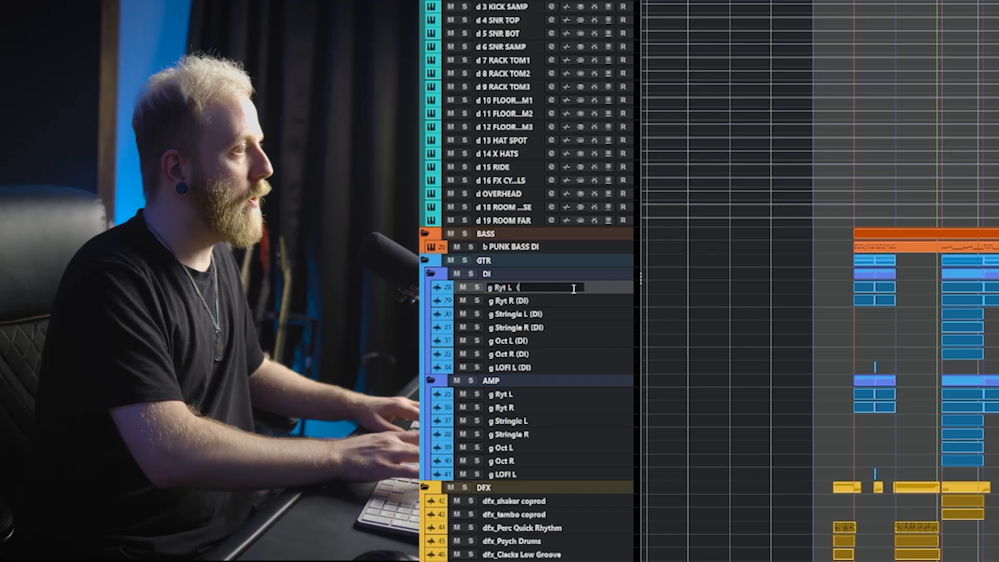
text(DI))
key(Return)
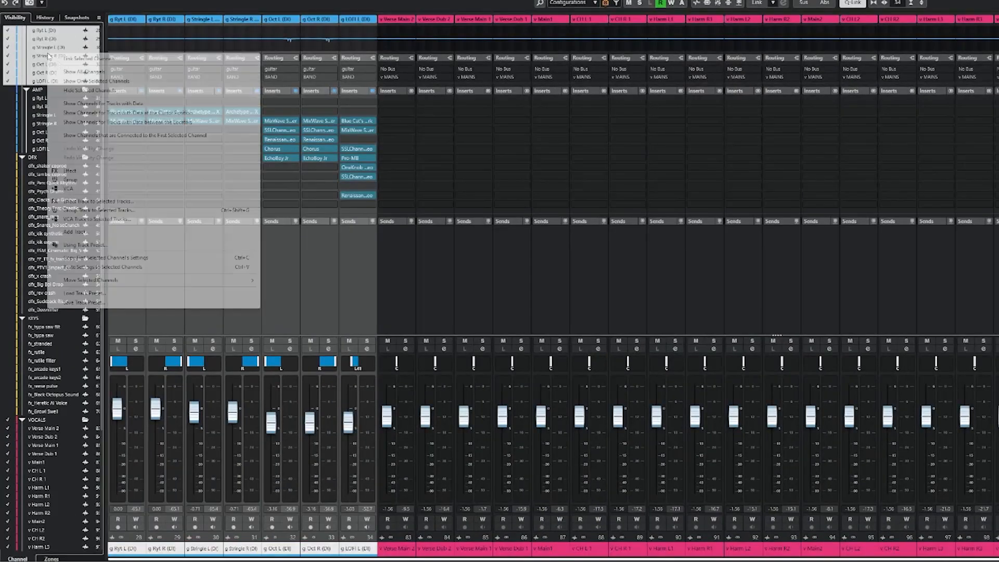
Show only the selected DI guitar channels in the mixer and reset all channel settings of g Ryt L (DI).
click(106, 82)
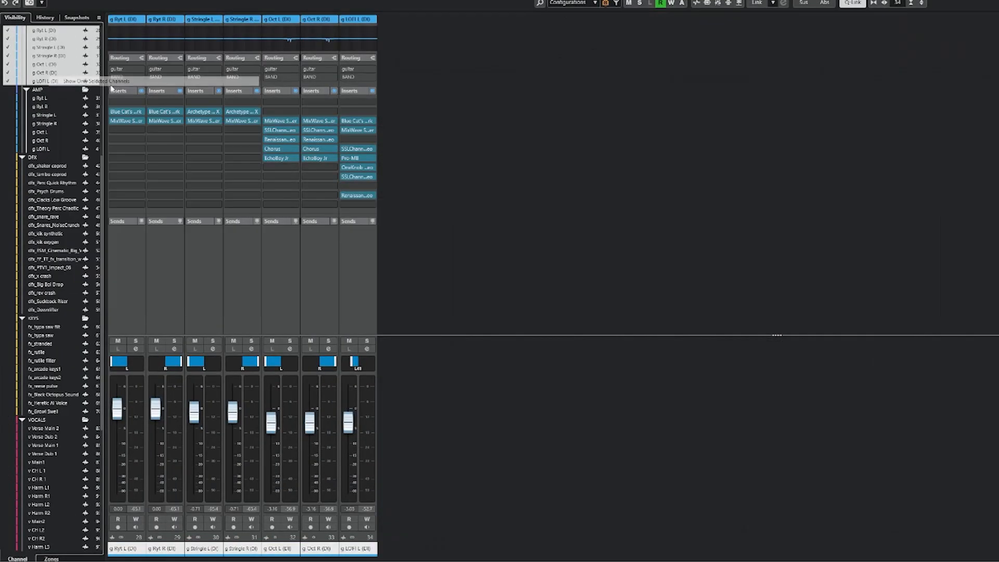
click(139, 267)
click(136, 348)
click(427, 193)
key(Return)
key(Escape)
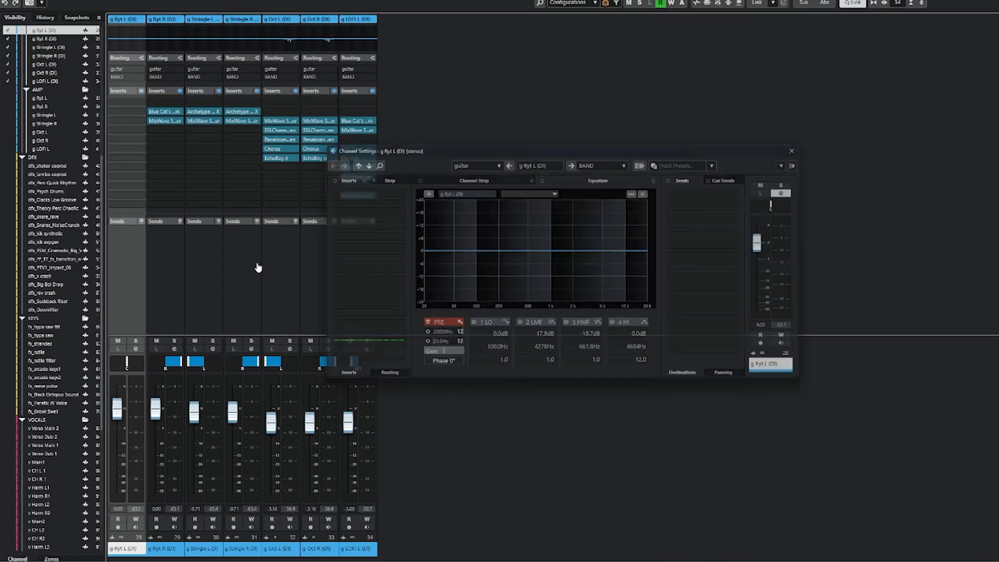
Clear the inserts on g Ryt R (DI) and paste g Ryt L (DI)'s channel settings onto g Ryt R (DI) through g LOFI L (DI).
alt+click(179, 91)
key(Return)
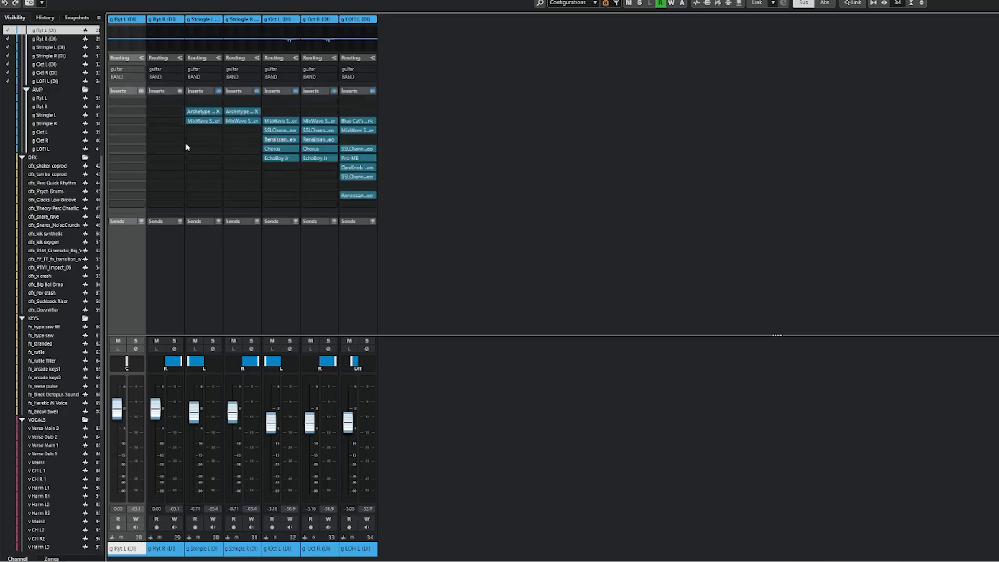
right_click(129, 289)
click(178, 394)
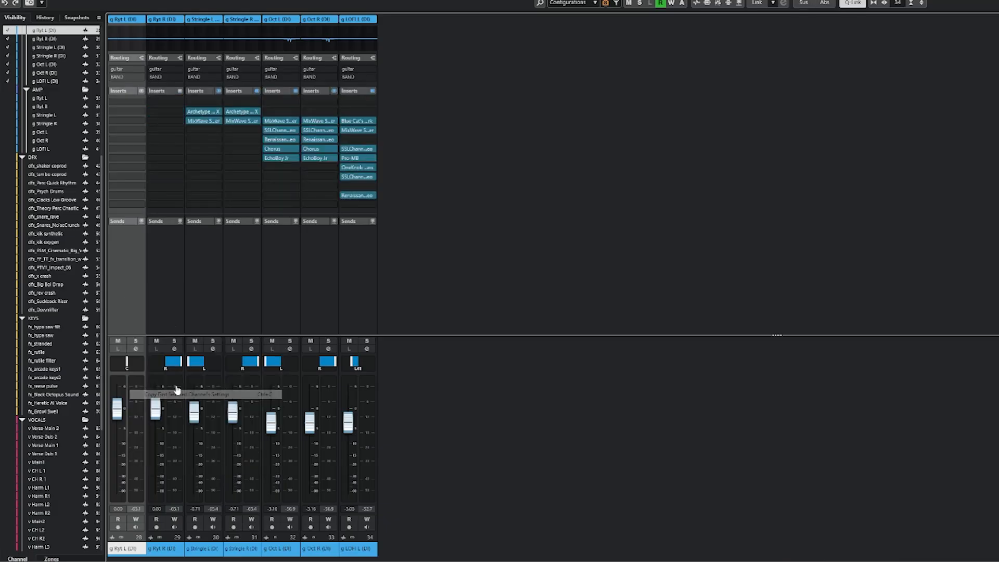
click(171, 284)
shift+click(356, 266)
right_click(357, 267)
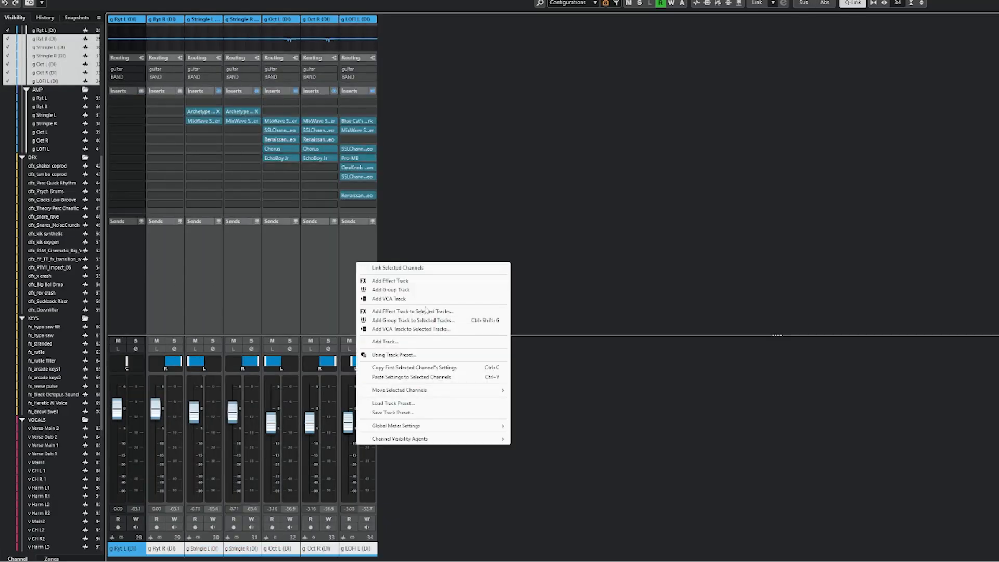
click(410, 377)
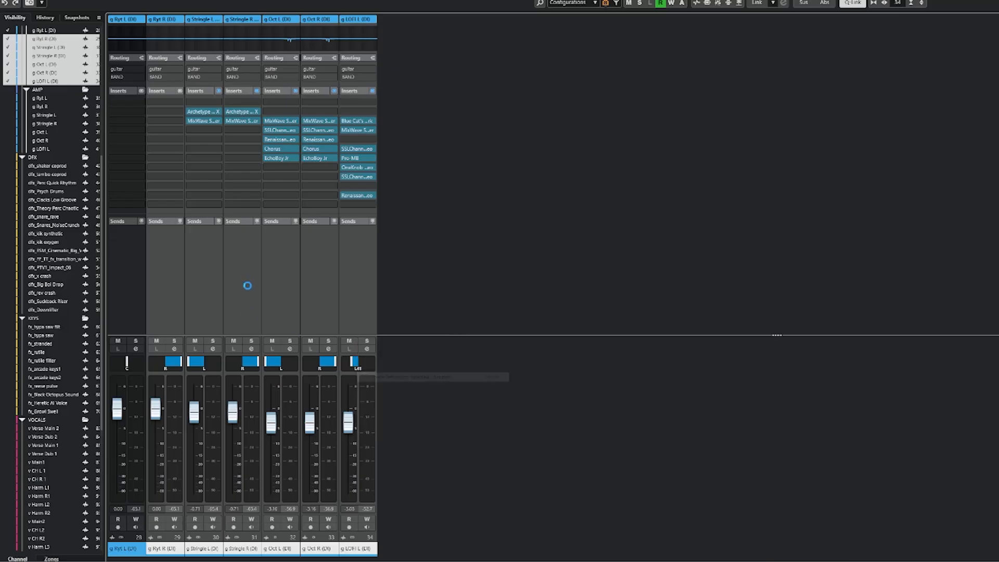
Solo all seven DI guitar tracks and play the project to check how the DIs sound.
shift+click(134, 222)
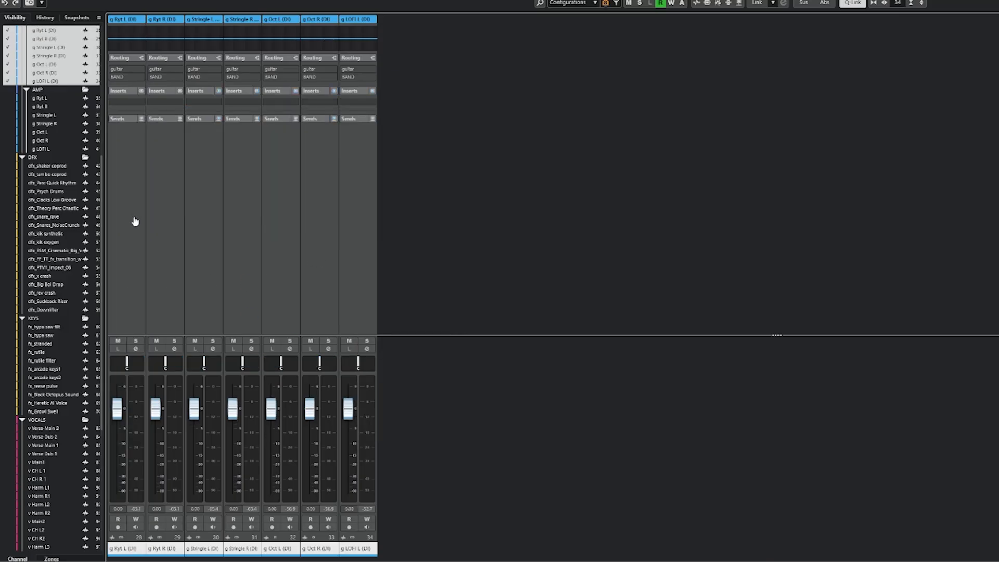
key(F3)
key(s)
scroll(801, 209, up, 4)
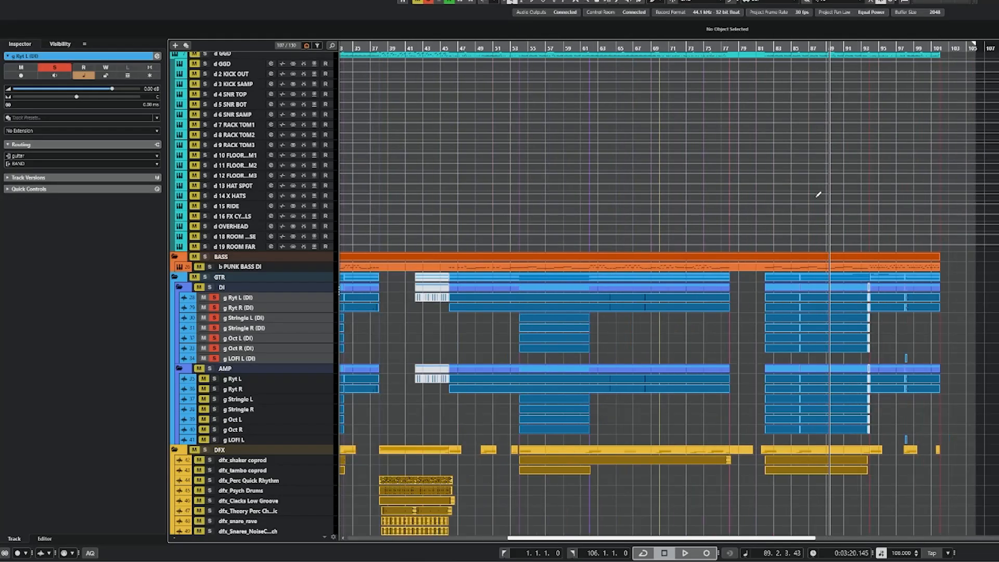
key(space)
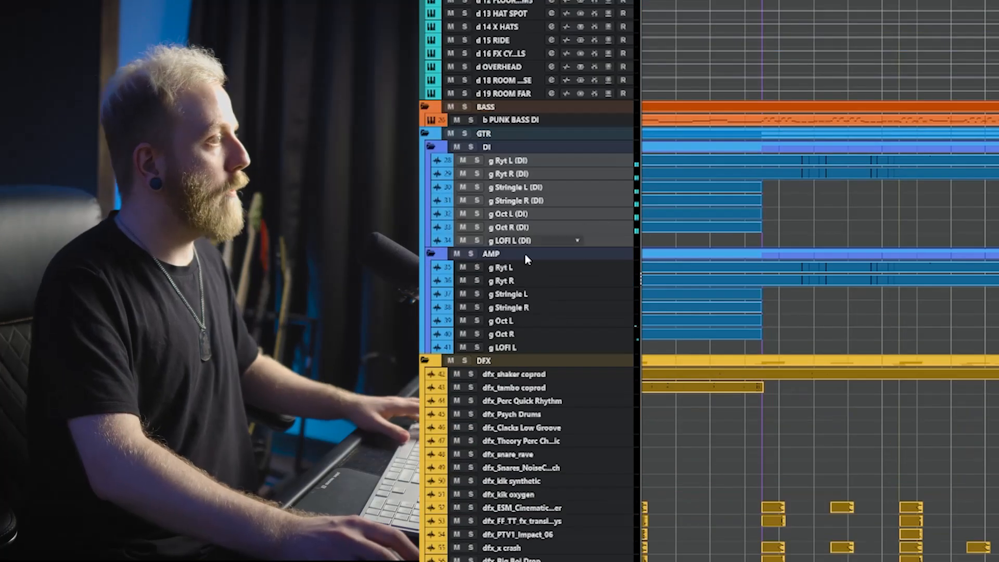
Review the AMP and DI guitar tracks and the rest of the track list, from the drums through the vocals.
click(522, 268)
shift+click(524, 345)
click(508, 174)
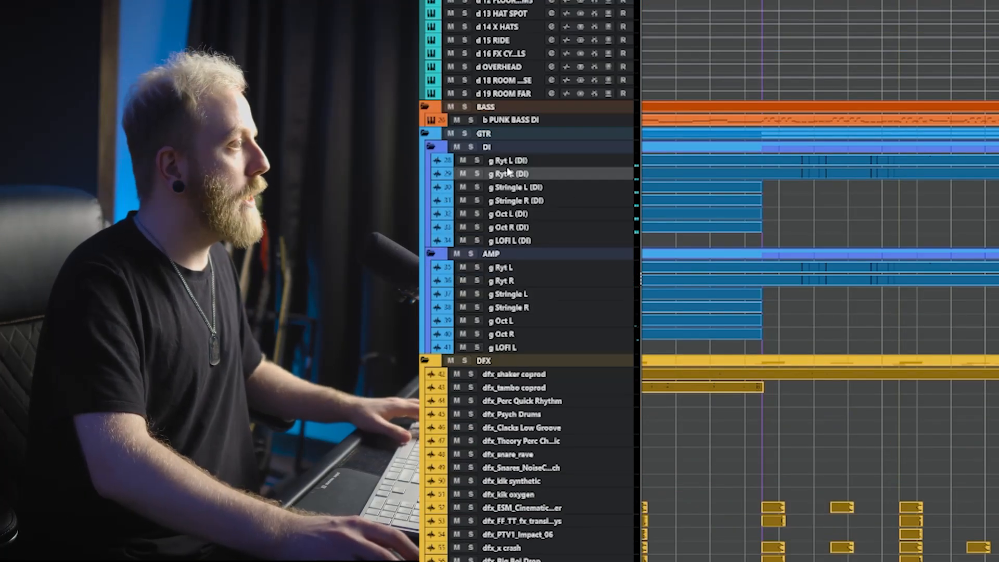
shift+click(515, 240)
scroll(618, 210, down, 10)
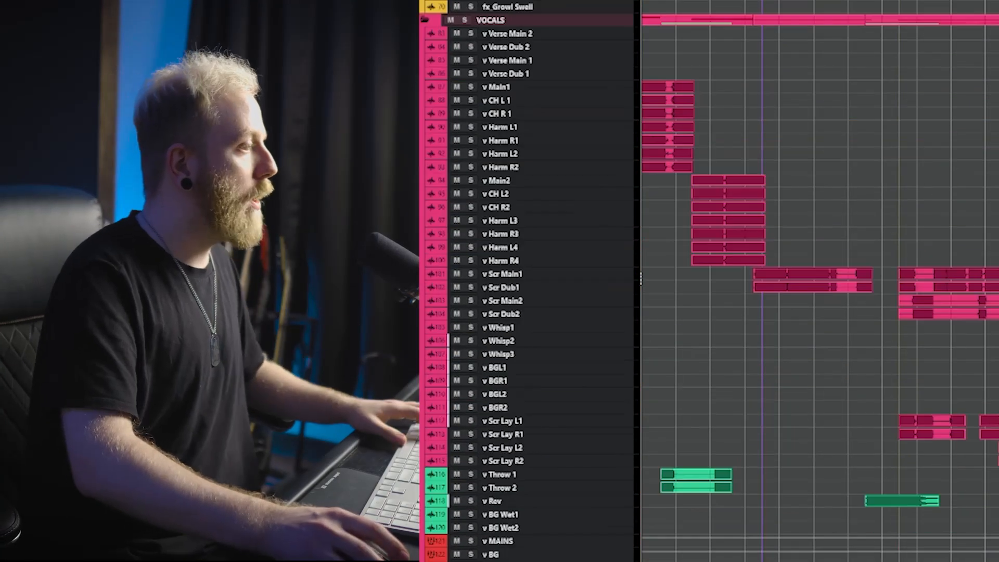
scroll(619, 348, up, 10)
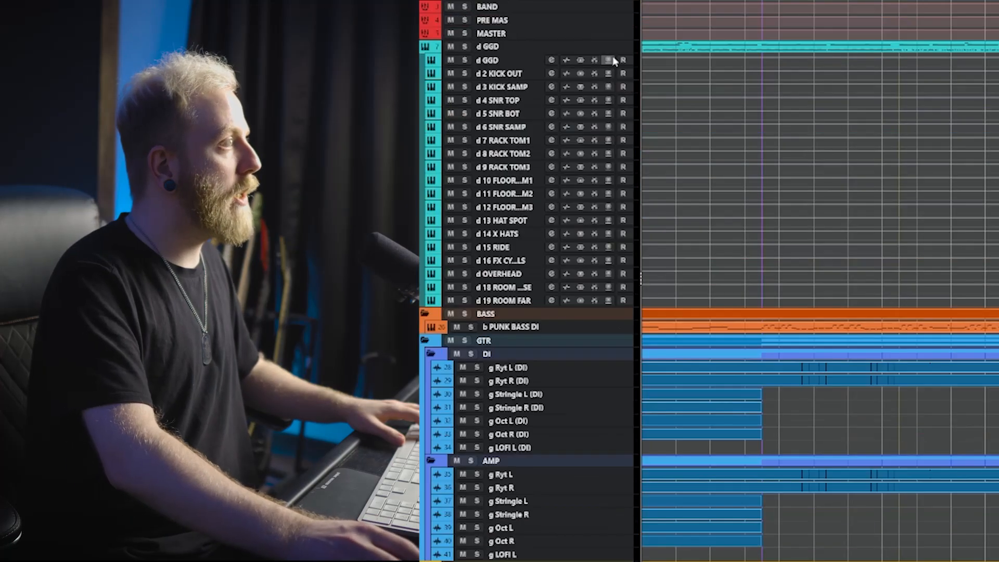
scroll(595, 385, down, 10)
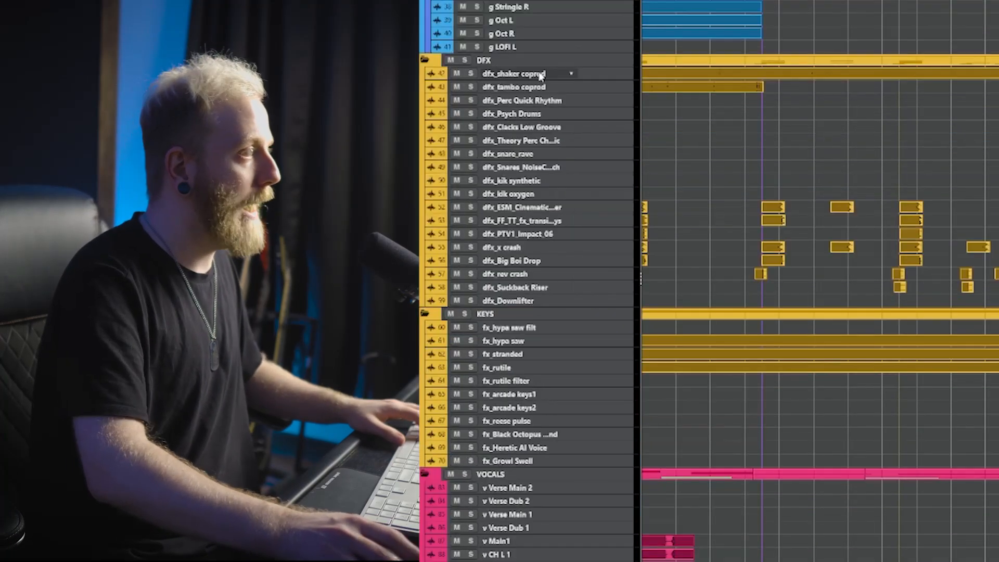
scroll(595, 386, up, 10)
Select all tracks from BAND to the end of the track list and open the Audio Mixdown export.
click(510, 9)
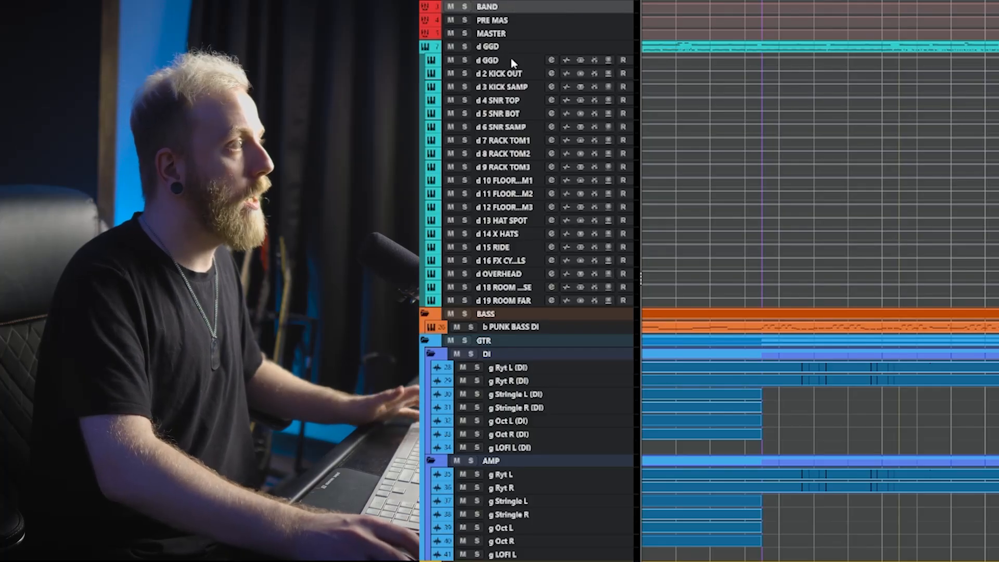
scroll(504, 58, down, 10)
scroll(526, 281, up, 10)
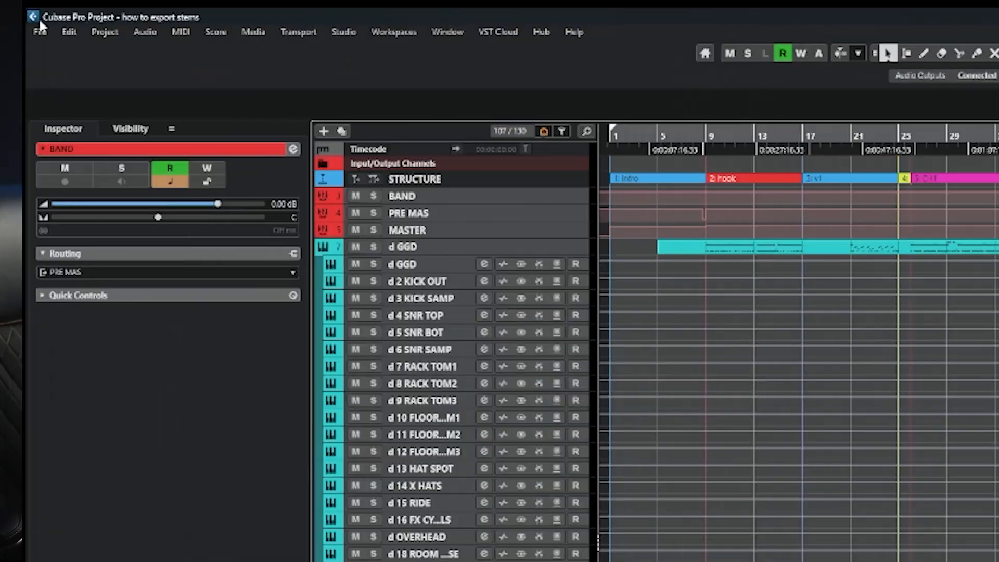
click(36, 31)
mouse_move(145, 239)
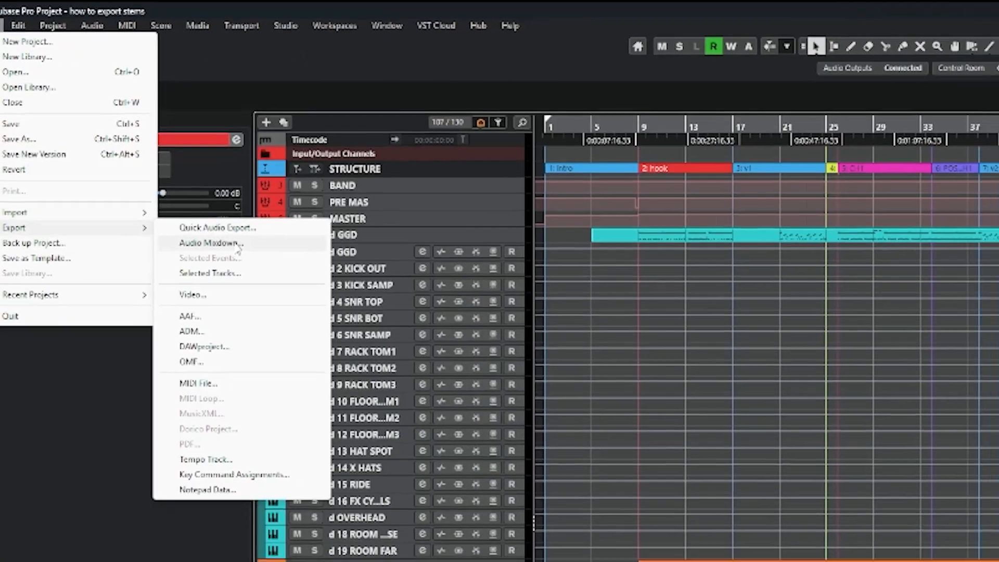
click(237, 246)
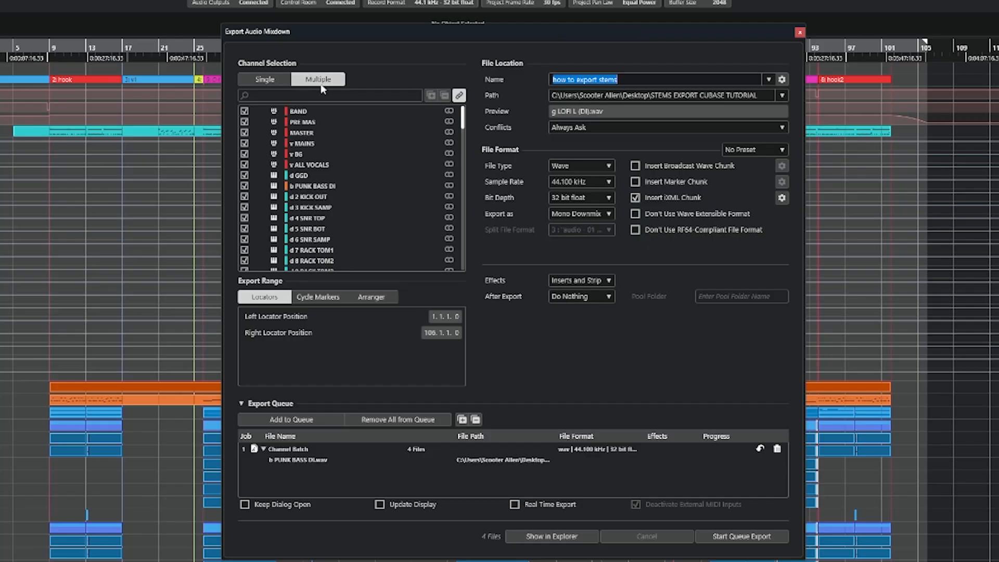
Check the Multiple channel selection with Sync Selection on, comparing the ticked export channels with the project's selected tracks.
click(271, 81)
click(319, 82)
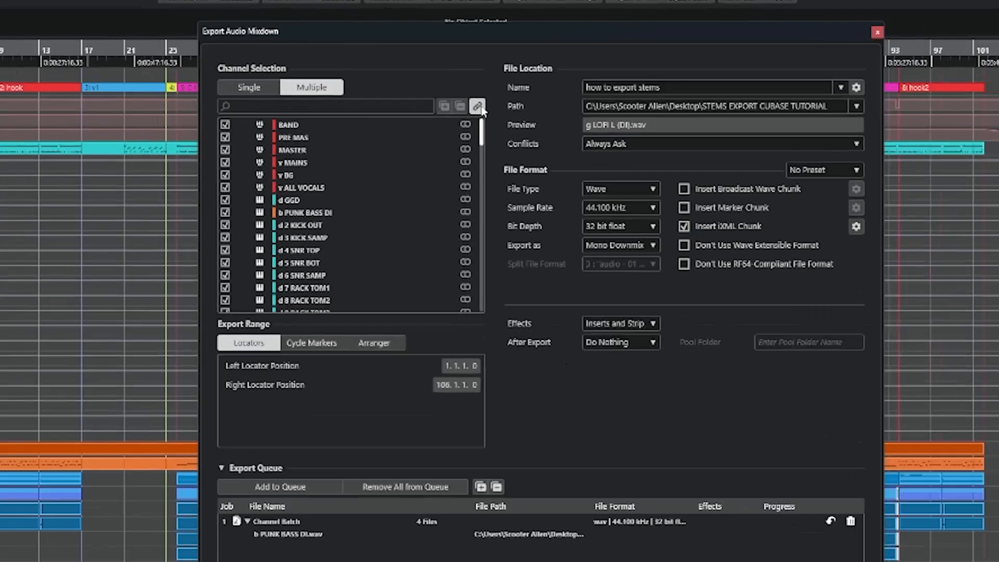
click(479, 108)
click(480, 108)
scroll(375, 171, down, 20)
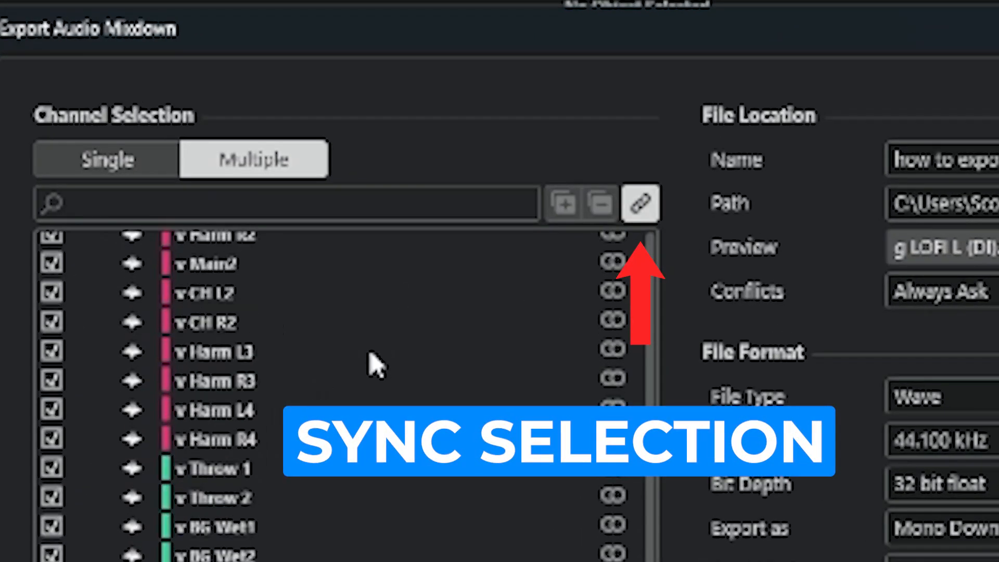
scroll(375, 366, up, 15)
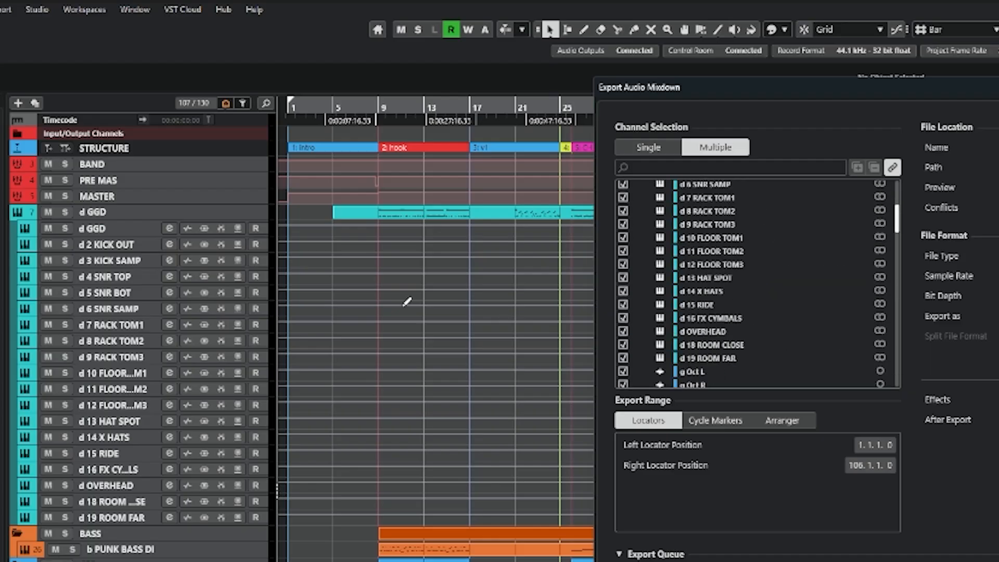
scroll(156, 416, down, 20)
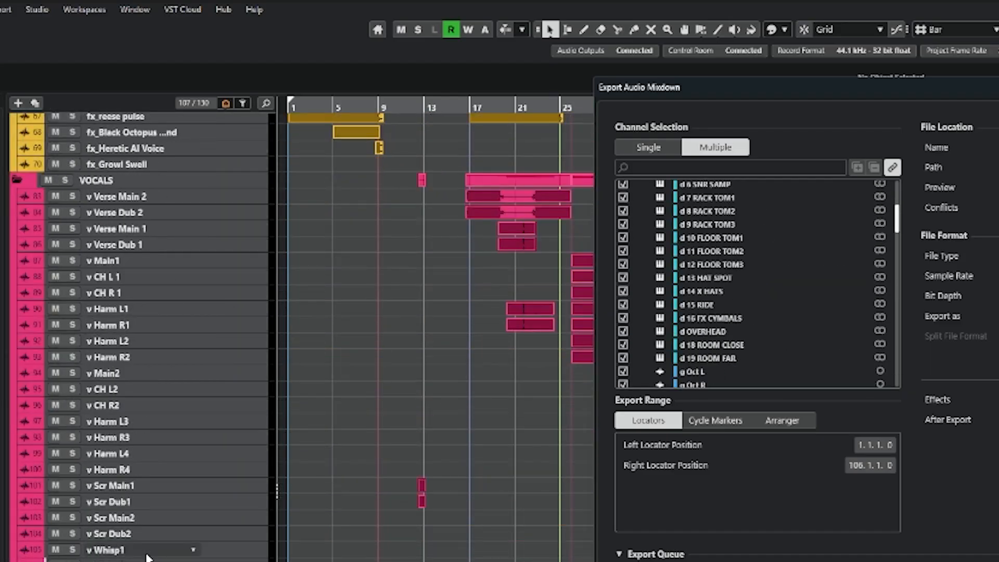
scroll(148, 556, up, 10)
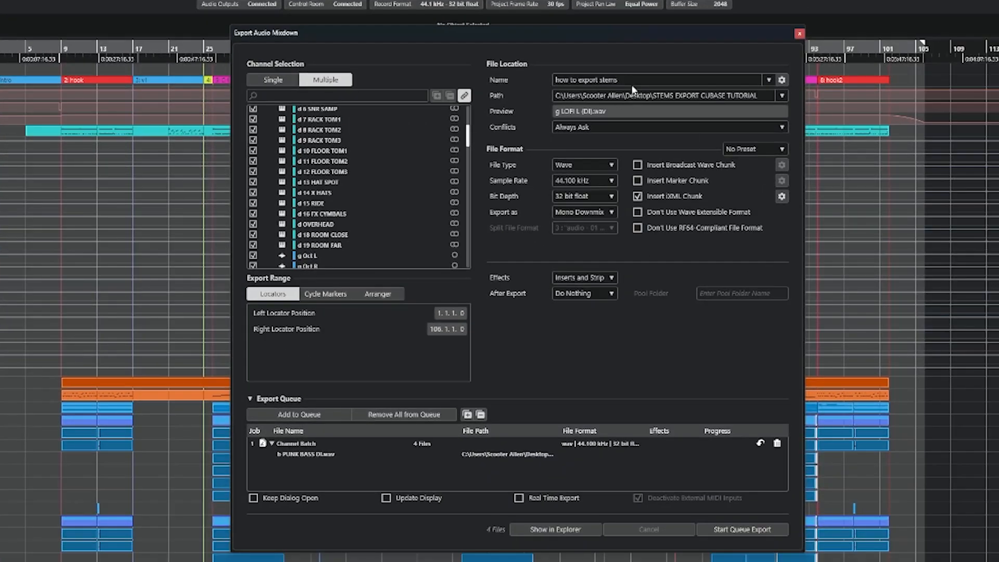
Rebuild the export naming scheme so that it uses only the Channel Name attribute.
click(644, 82)
key(Escape)
click(782, 80)
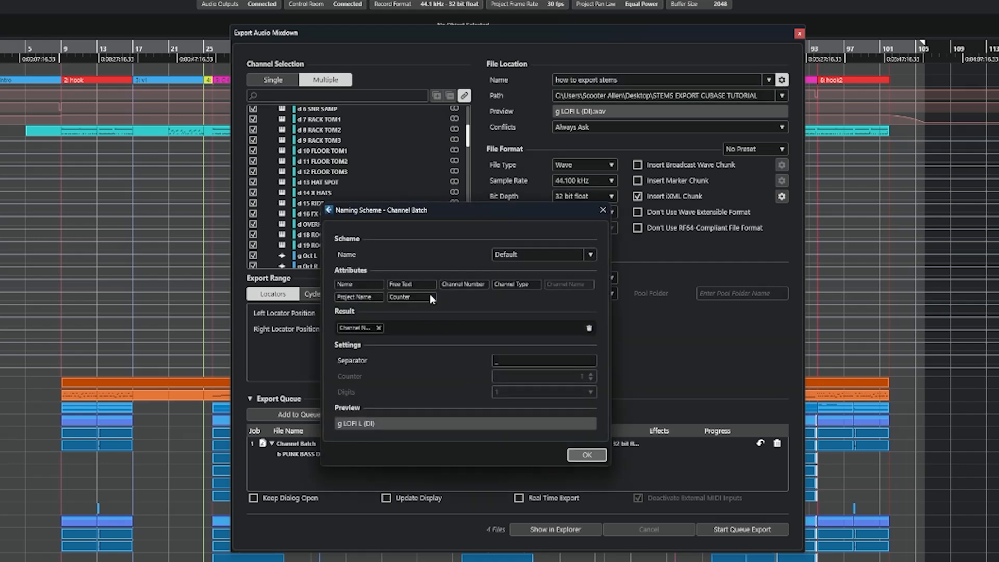
click(379, 328)
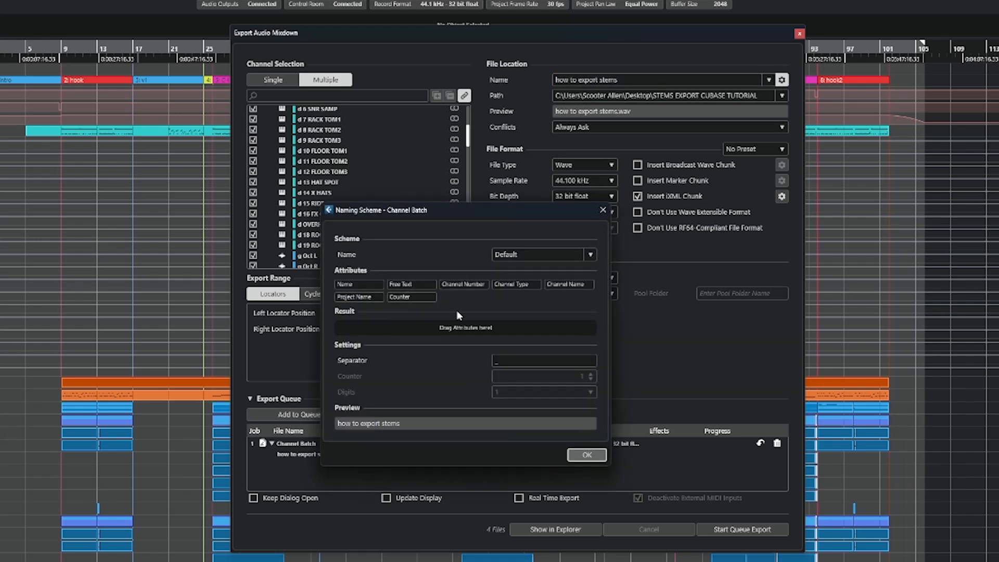
drag(547, 317, 364, 328)
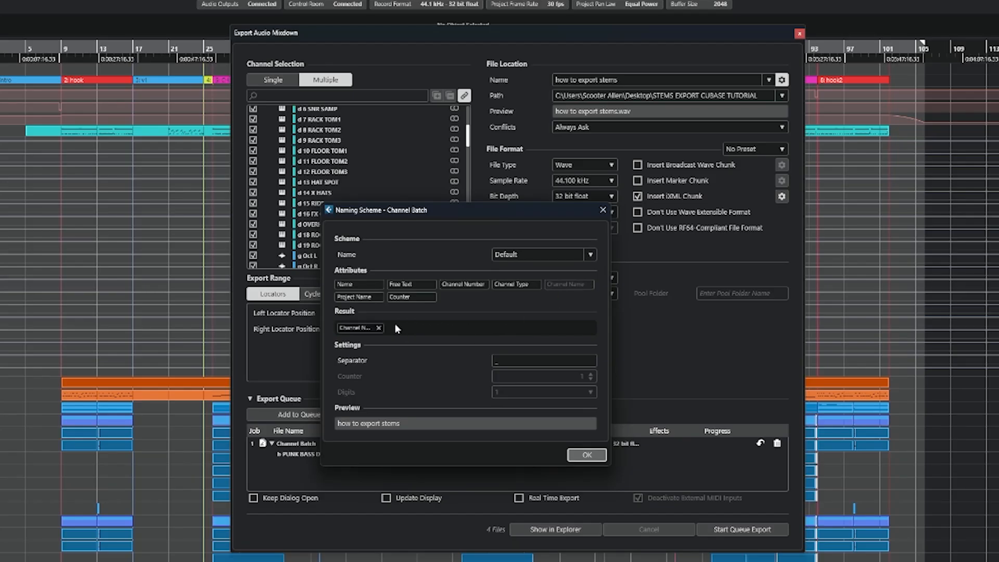
click(586, 454)
Check the file conflict options, keeping Always Ask, and set the export channel format to Interleaved.
click(652, 128)
click(645, 355)
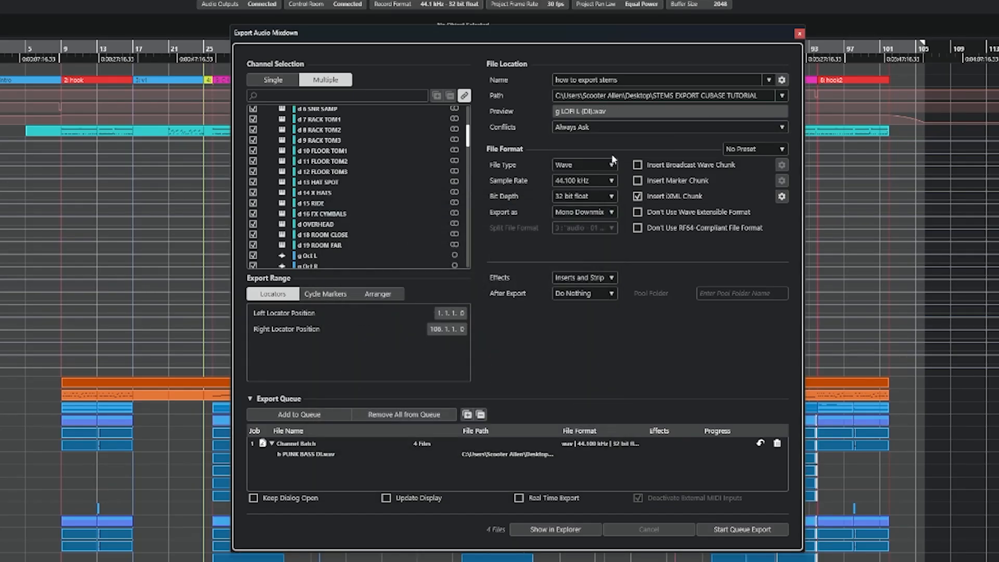
click(600, 212)
click(583, 239)
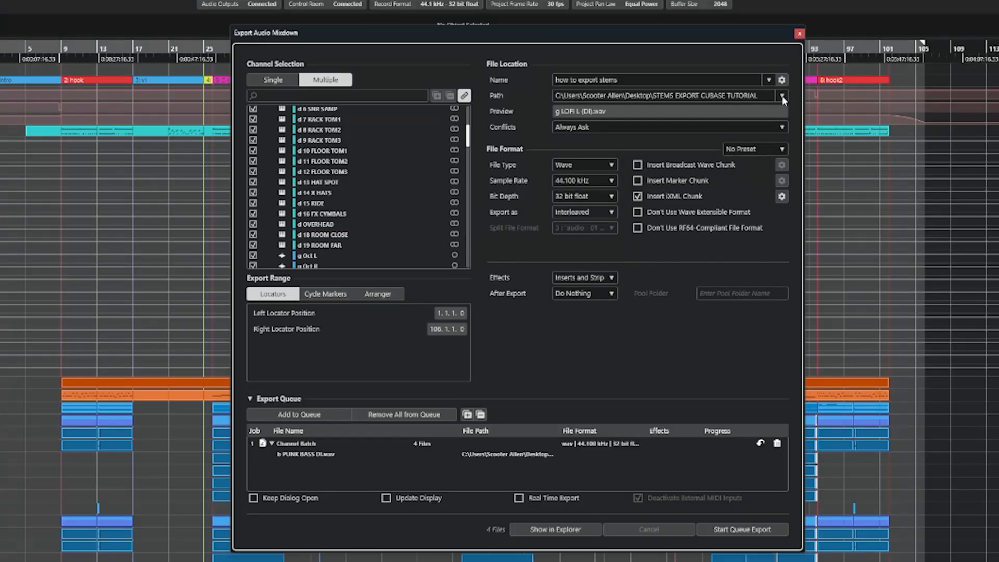
Create a folder named STEMS EXPORT TUTORIAL_MULTI TRACKS inside the STEMS EXPORT CUBASE TUTORIAL folder and use it as the export path.
click(722, 96)
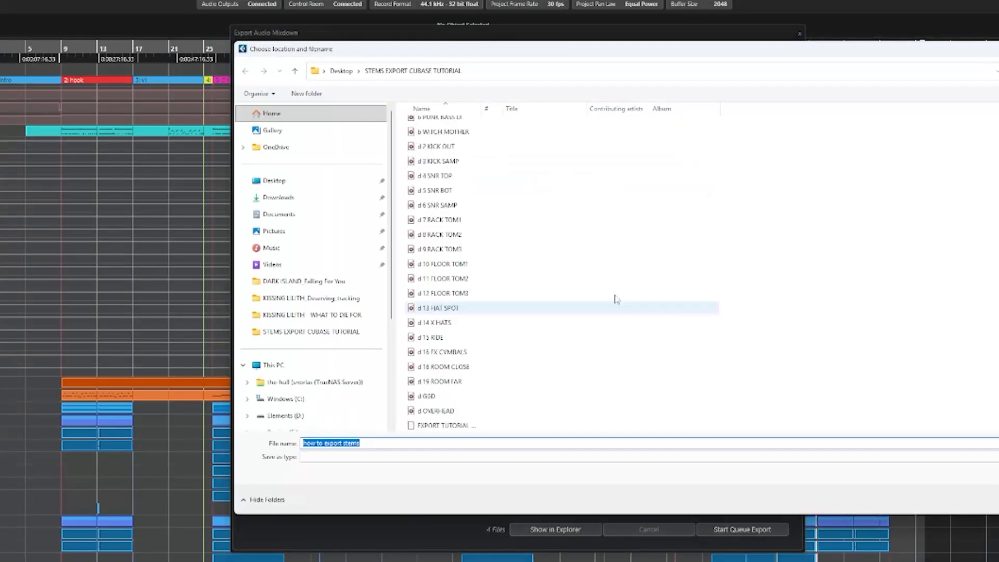
scroll(536, 208, up, 1)
click(305, 93)
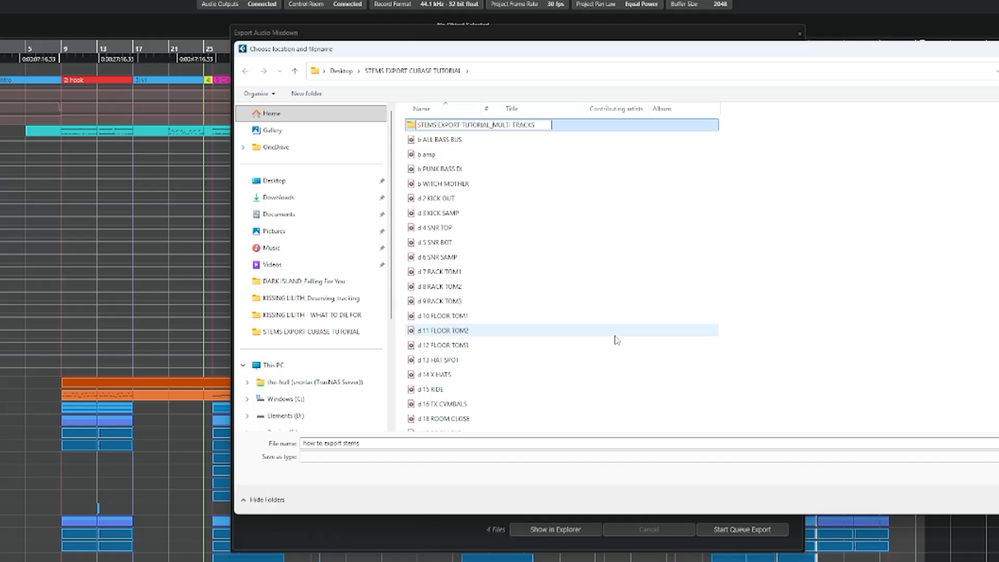
key(Return)
key(Return)
key(Return)
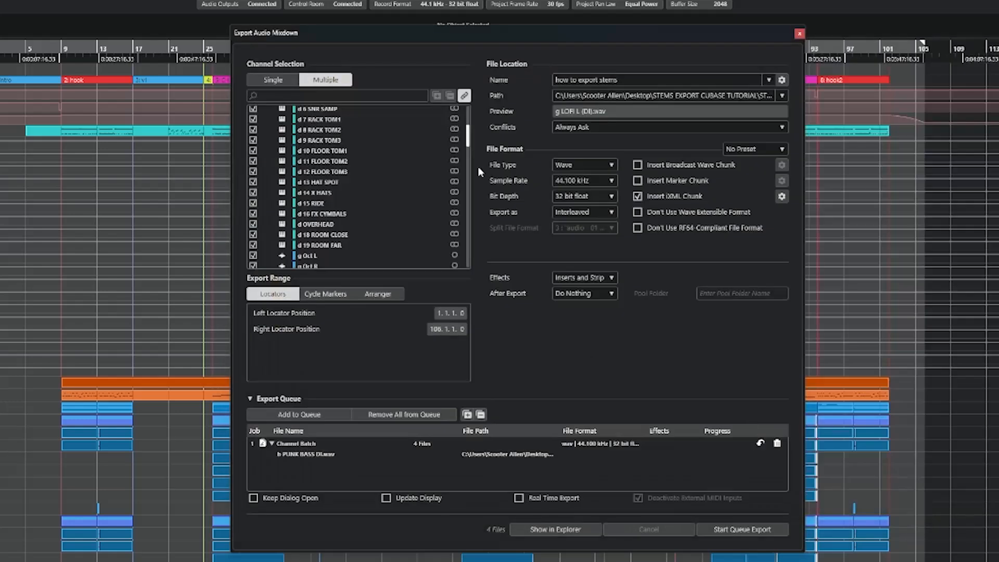
Remove the old channel batch from the export queue and keep the format at 32 bit float, exported as Interleaved.
click(778, 442)
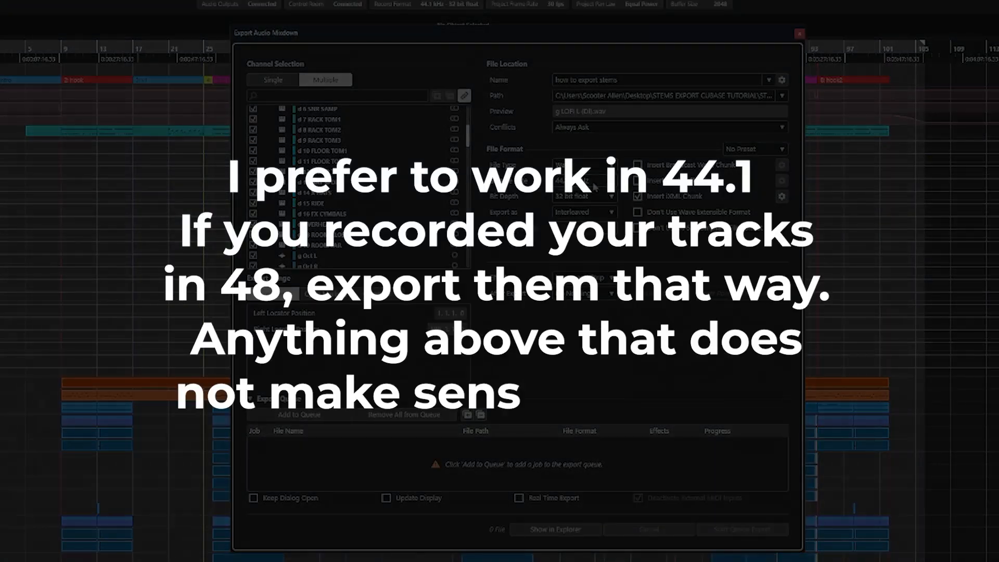
click(614, 199)
click(659, 314)
click(590, 214)
click(593, 228)
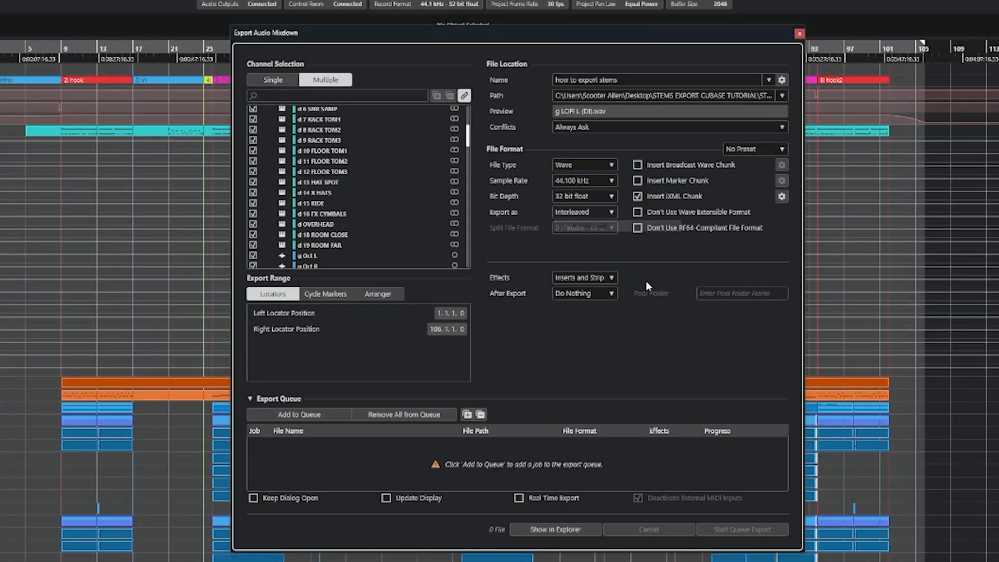
Review the Effects and After Export options, and add the ticked channels to the export queue.
click(604, 279)
click(604, 280)
click(580, 294)
click(542, 330)
click(299, 415)
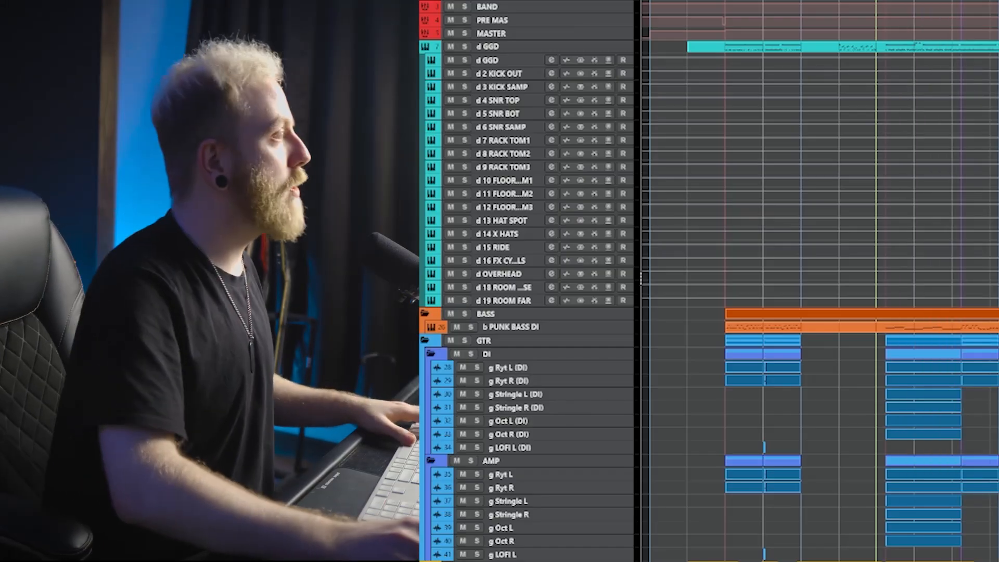
Collapse the d GGD instrument track and the BASS, GTR, DFX, KEYS and VOCALS folders in the track list.
click(422, 49)
click(424, 47)
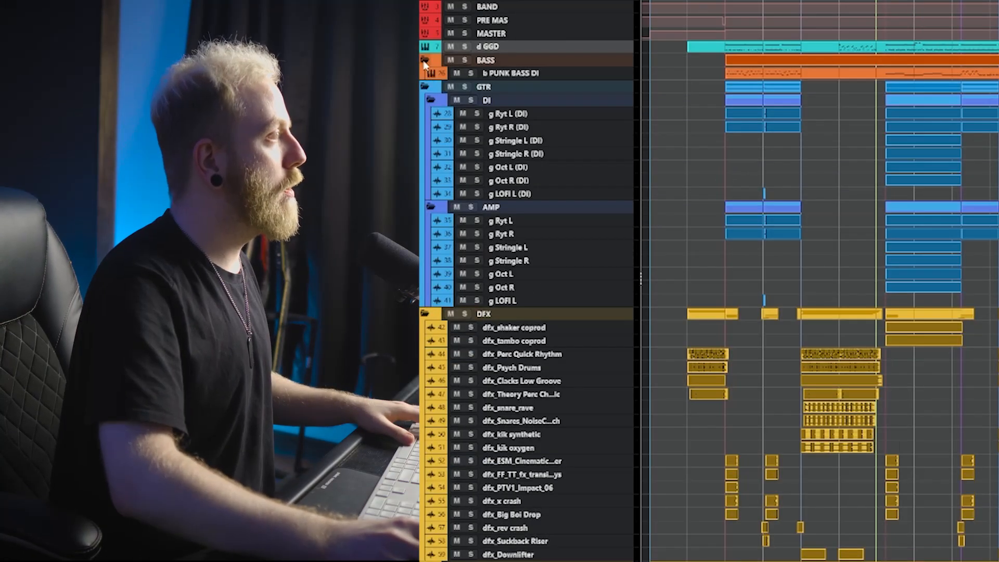
click(425, 61)
click(424, 73)
click(425, 86)
click(425, 100)
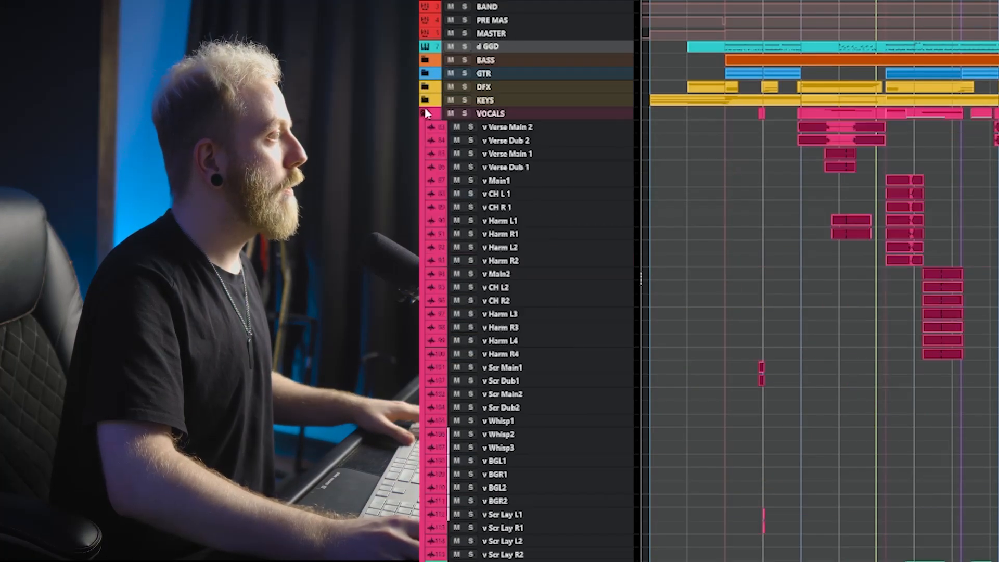
click(426, 114)
scroll(913, 191, down, 3)
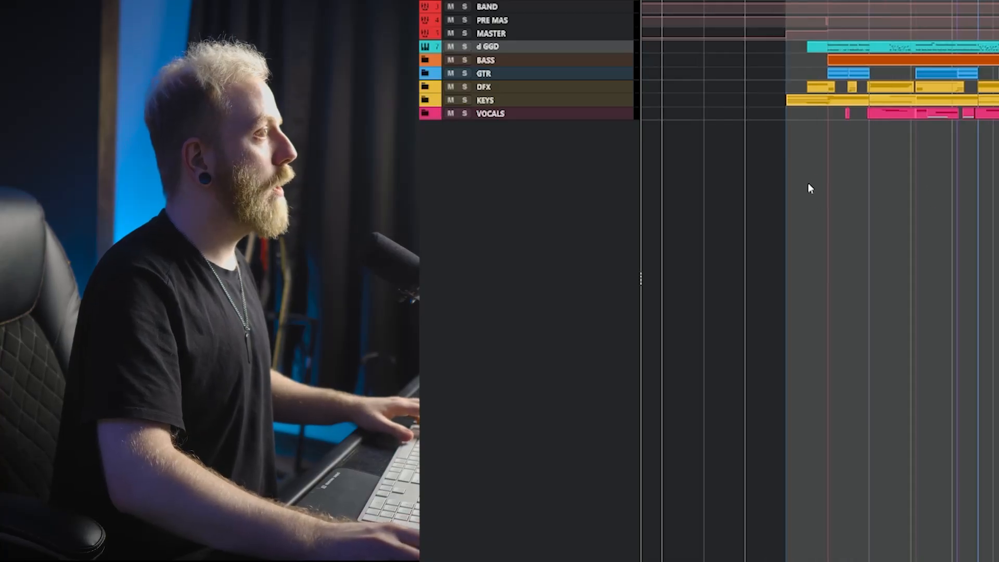
scroll(812, 194, up, 2)
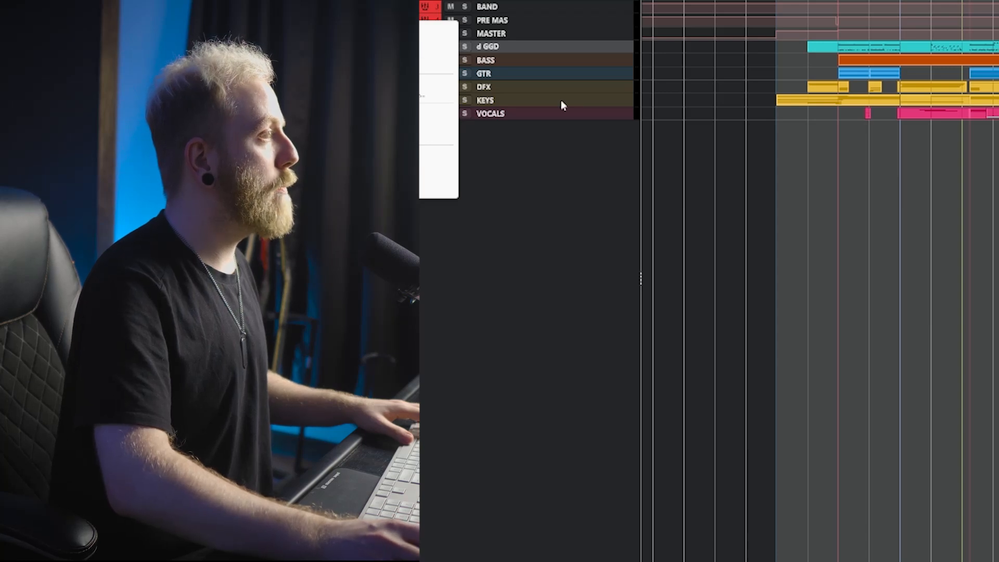
Import all exported audio files from the STEMS EXPORT TUTORIAL_MULTI TRACKS folder into the project's Pool.
click(742, 200)
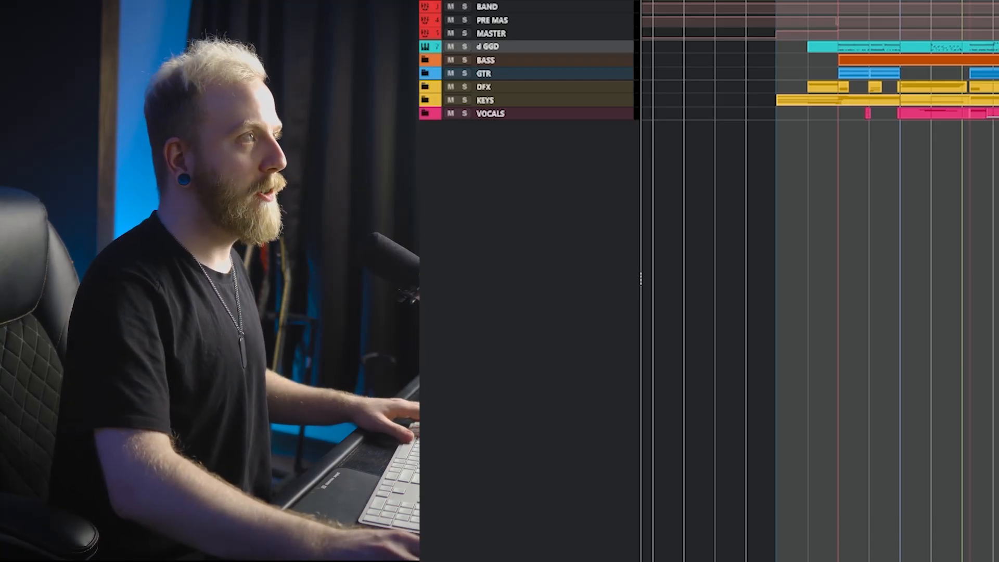
click(887, 124)
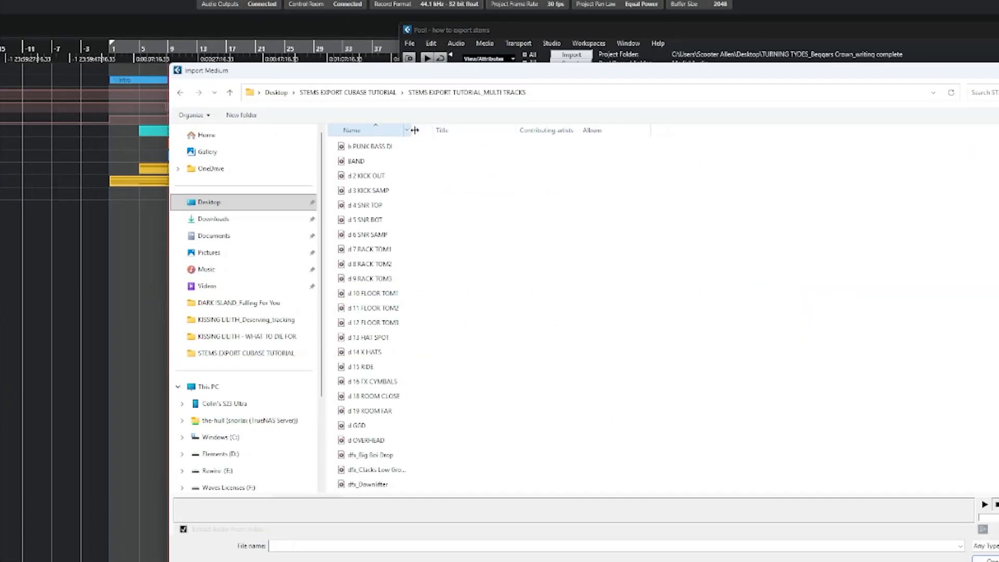
click(822, 208)
key(ctrl+a)
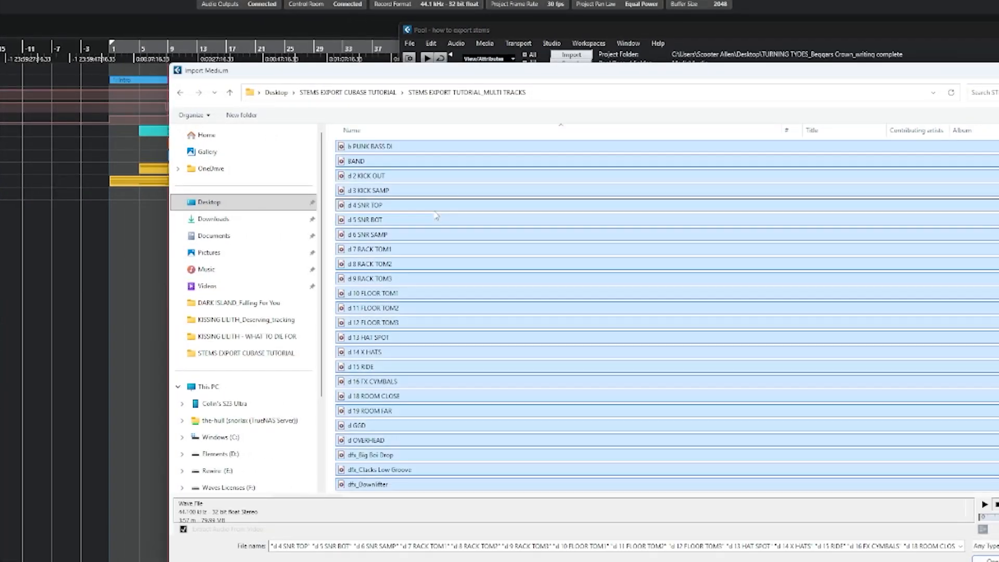
scroll(406, 249, down, 10)
scroll(407, 249, up, 10)
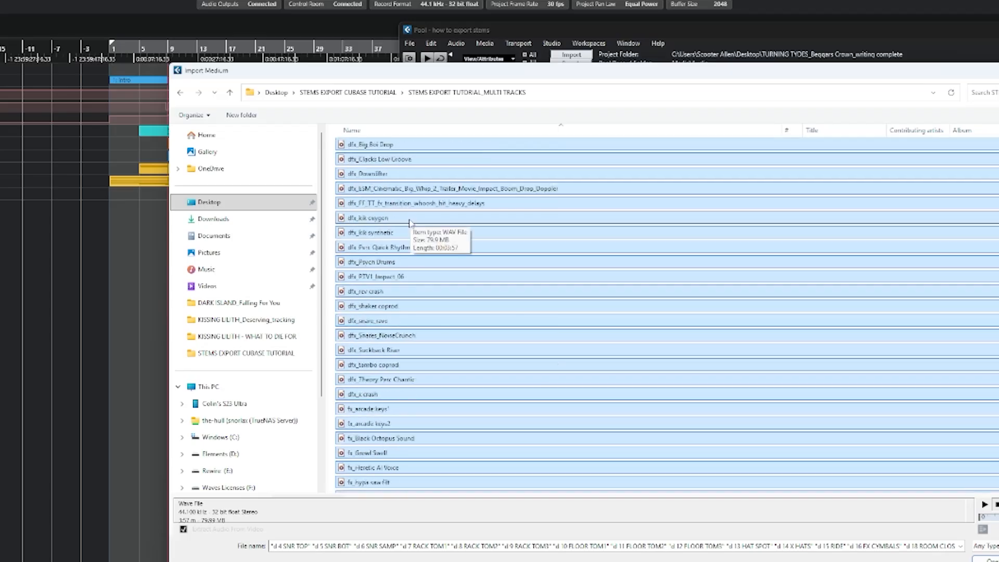
click(988, 559)
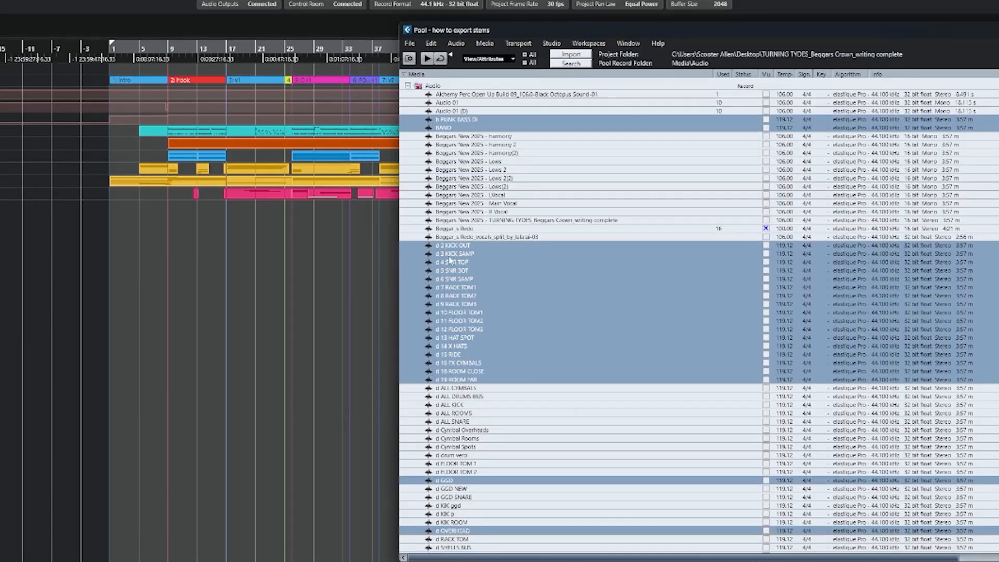
Insert the imported Pool files into the project on different tracks and align all their events to the start of bar 1.
drag(465, 259, 218, 303)
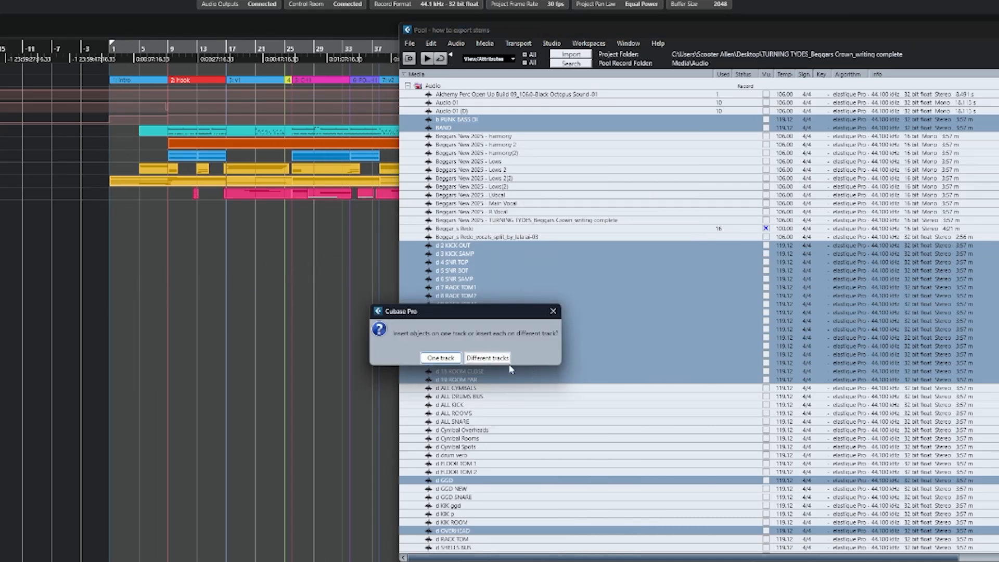
click(488, 358)
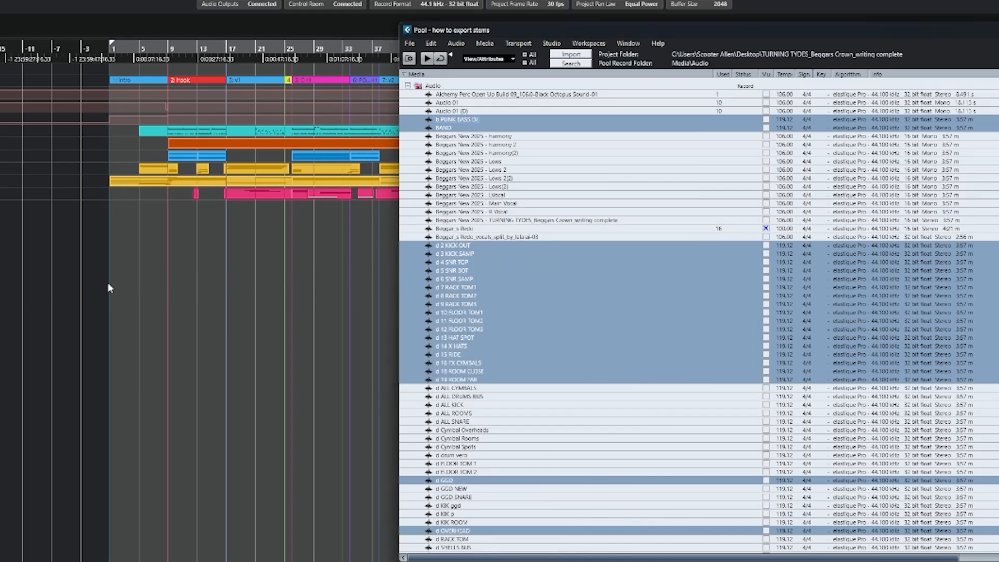
scroll(105, 178, up, 7)
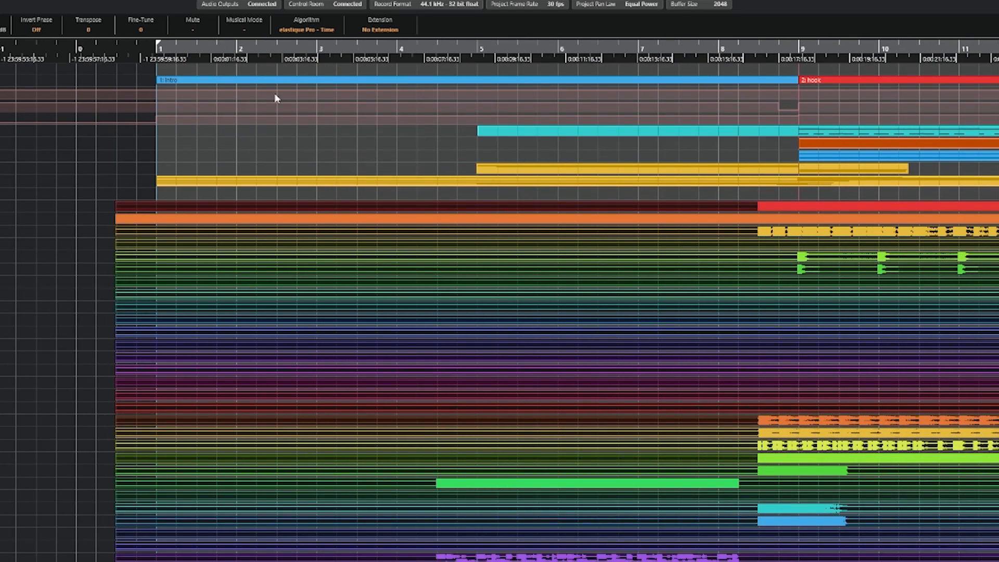
scroll(104, 256, up, 2)
drag(155, 212, 218, 213)
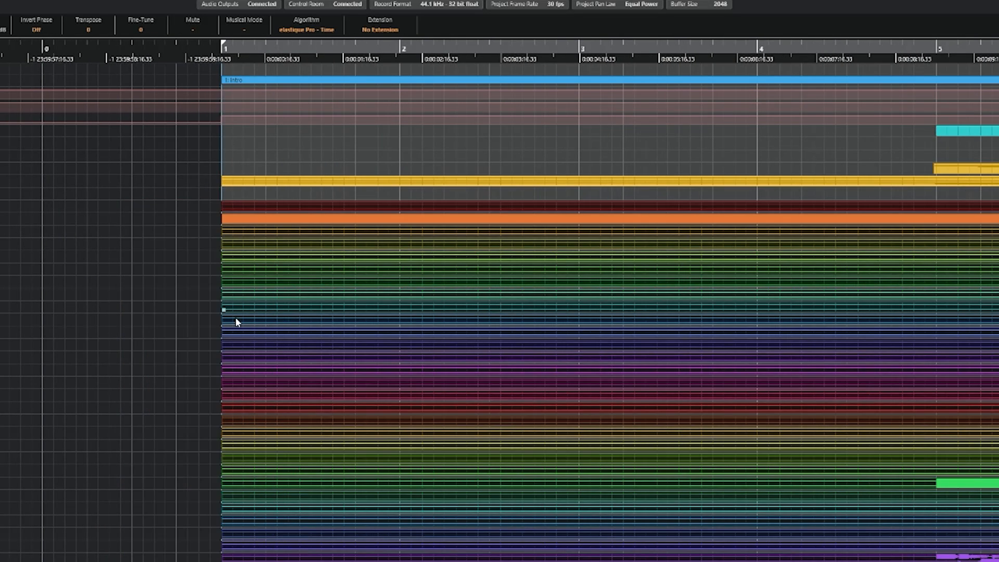
scroll(172, 255, down, 6)
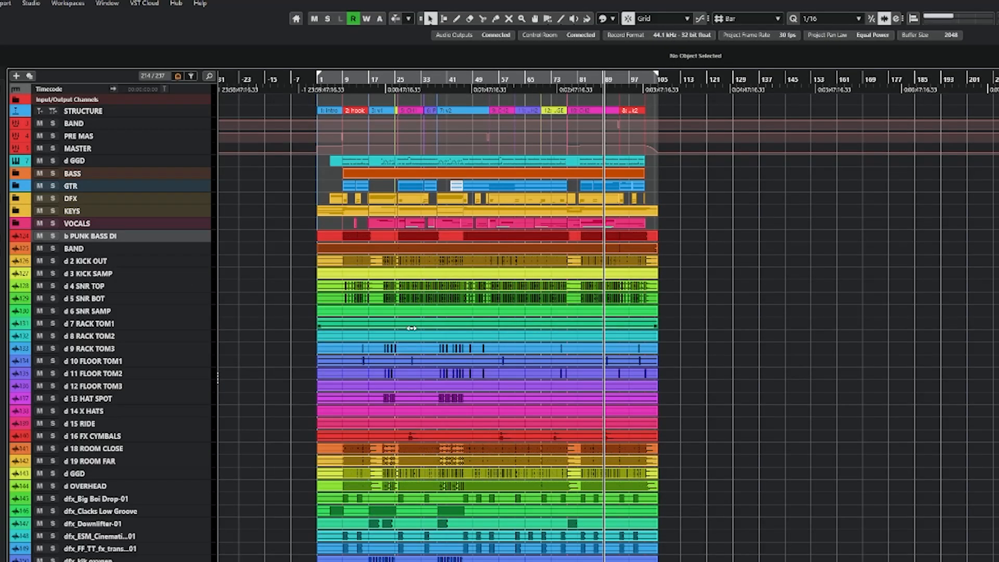
Enlarge the imported d 6 SNR SAMP, d 7 RACK TOM1 and d 8 RACK TOM2 tracks to check them, and delete their audio events.
scroll(284, 296, up, 4)
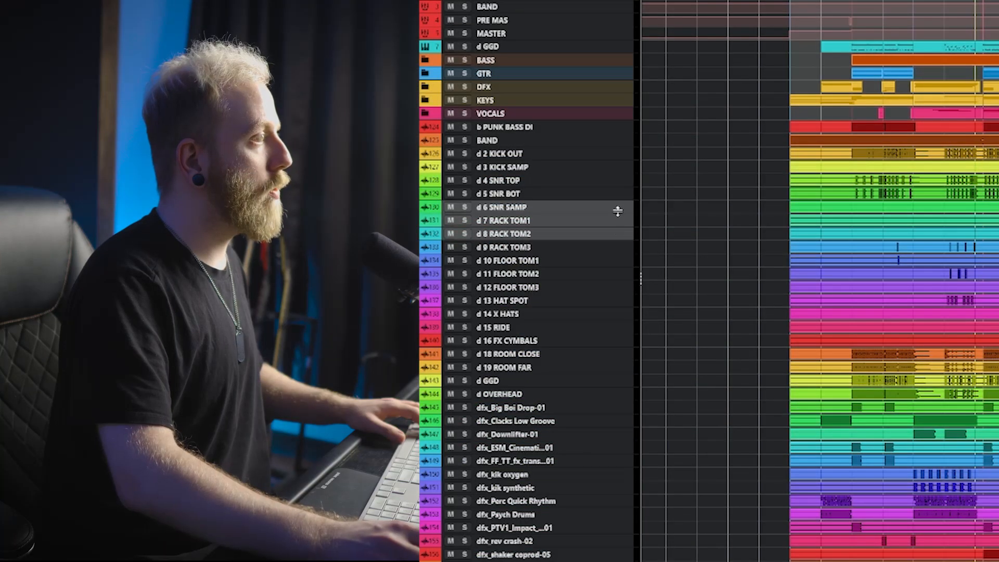
drag(617, 211, 619, 272)
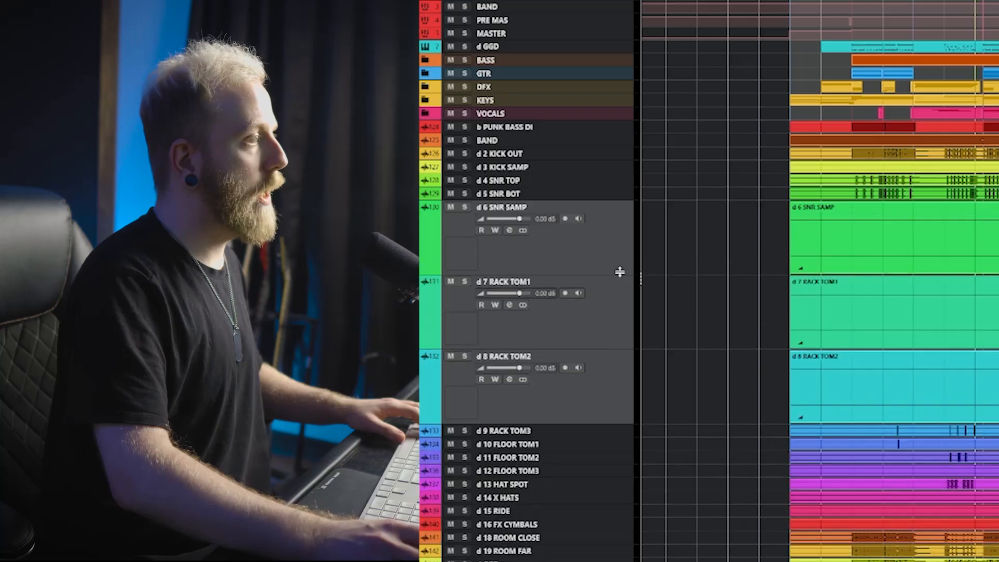
drag(742, 243, 998, 354)
key(Delete)
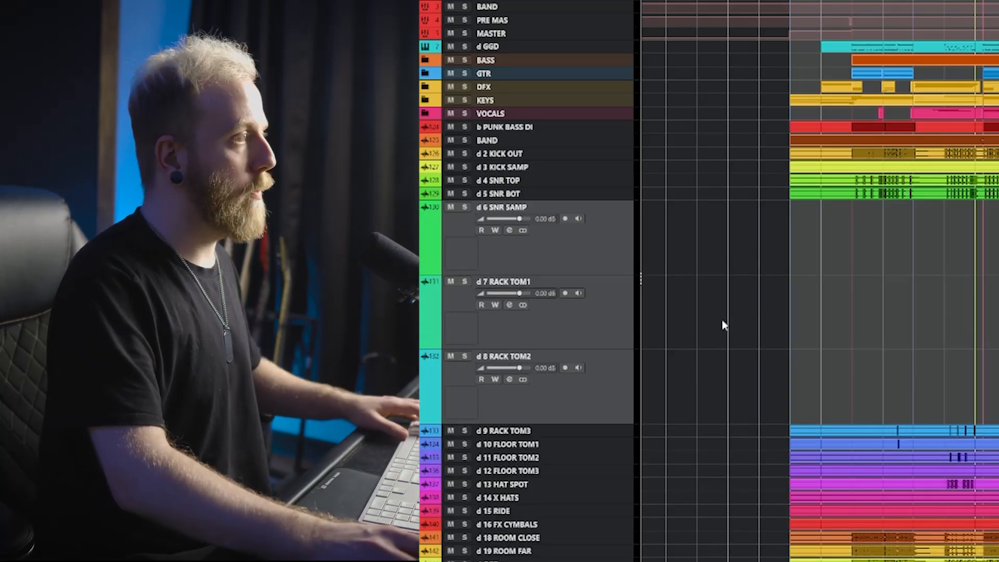
key(z)
Enlarge the imported d 14 X HATS and d 15 RIDE tracks to check them, and delete their audio events.
scroll(885, 279, down, 10)
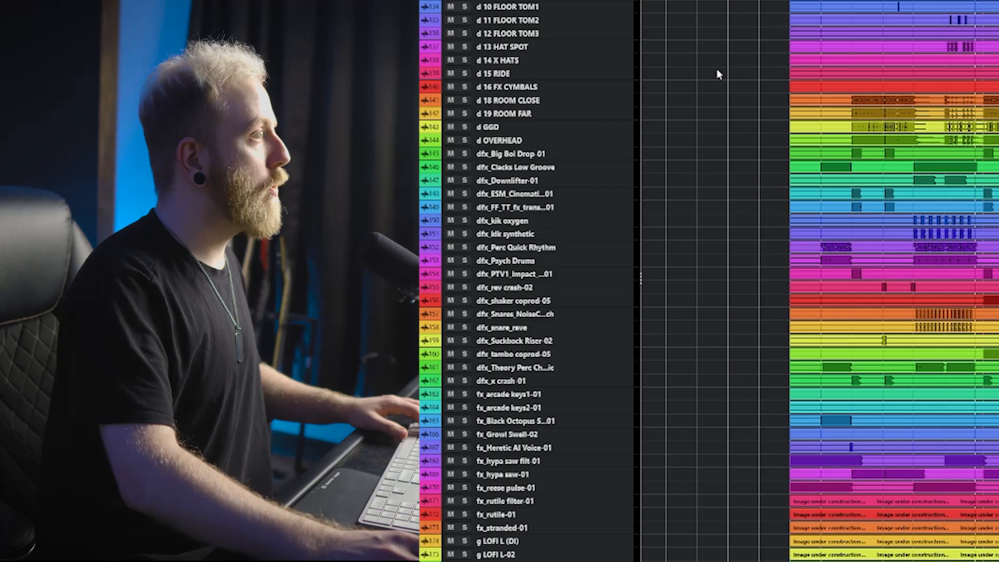
click(619, 63)
ctrl+click(619, 75)
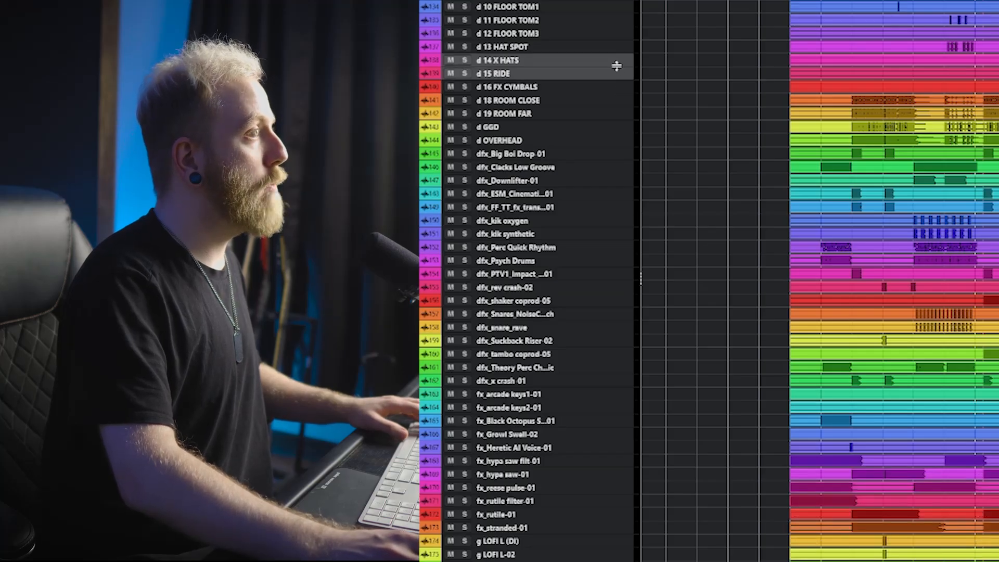
drag(617, 66, 620, 161)
drag(686, 103, 998, 196)
key(Delete)
key(alt+Down)
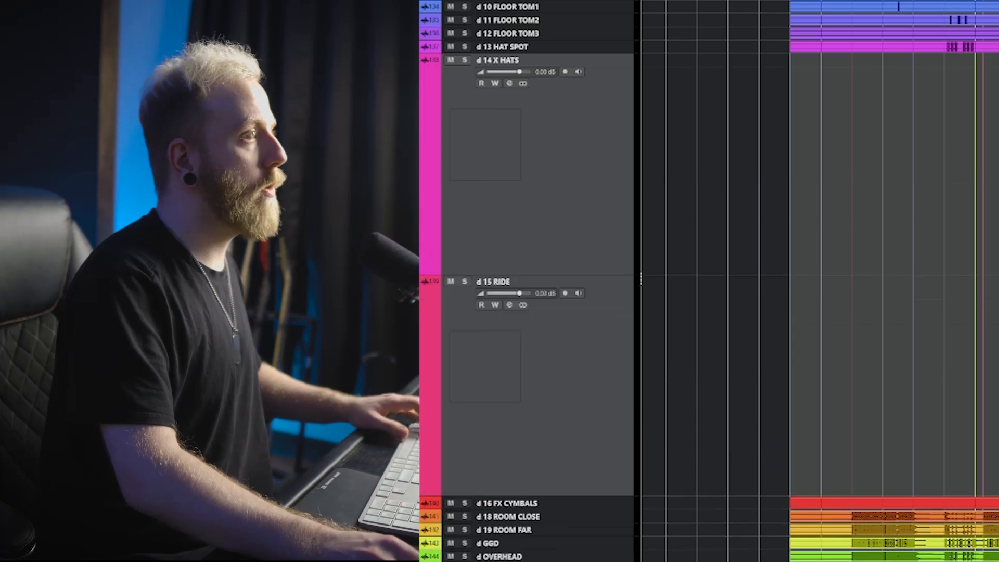
key(z)
Examine the fx_Growl Swell-02 waveform enlarged and look through the remaining imported guitar and vocal stems for empty audio.
scroll(811, 216, down, 5)
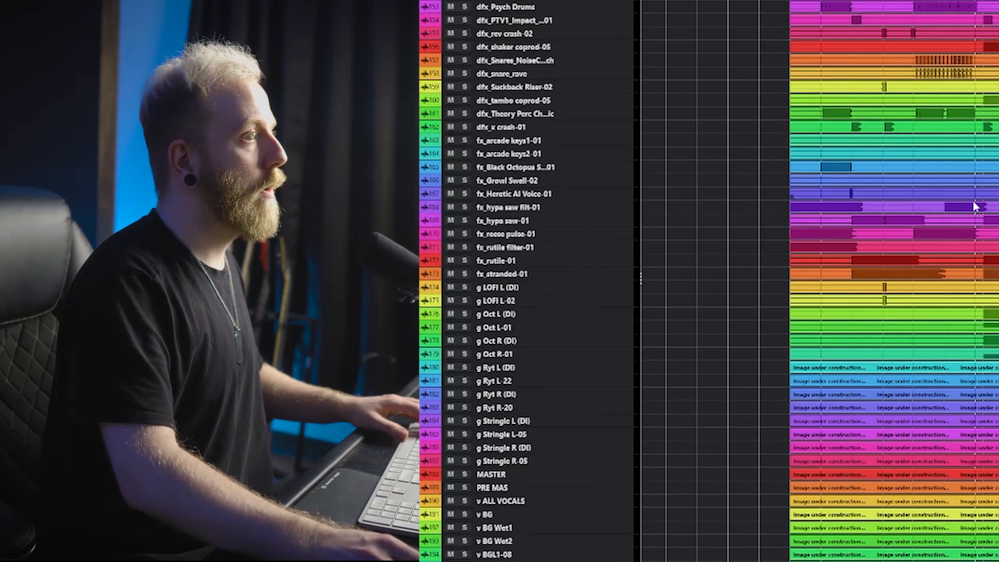
click(629, 183)
key(alt+Down)
key(z)
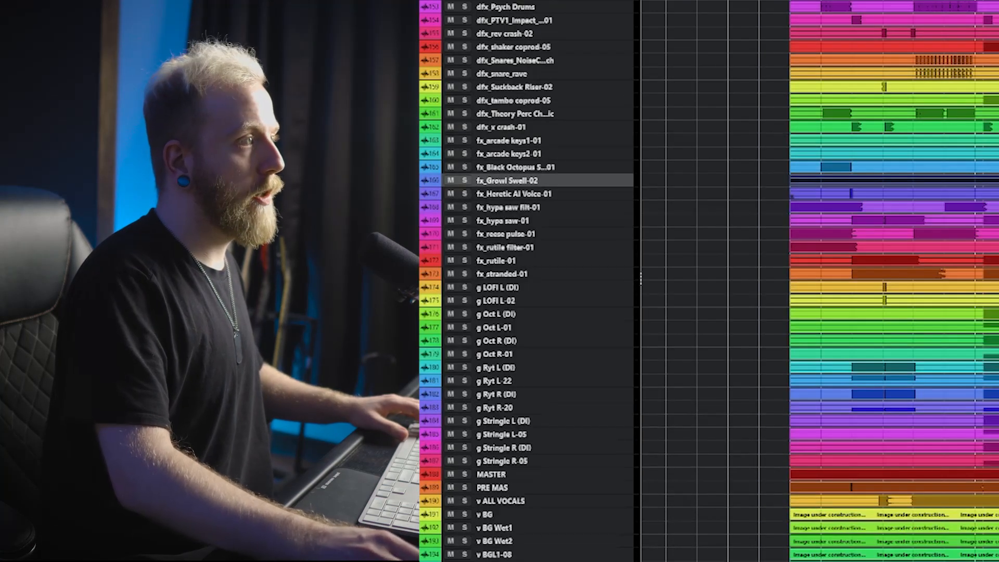
scroll(994, 268, down, 3)
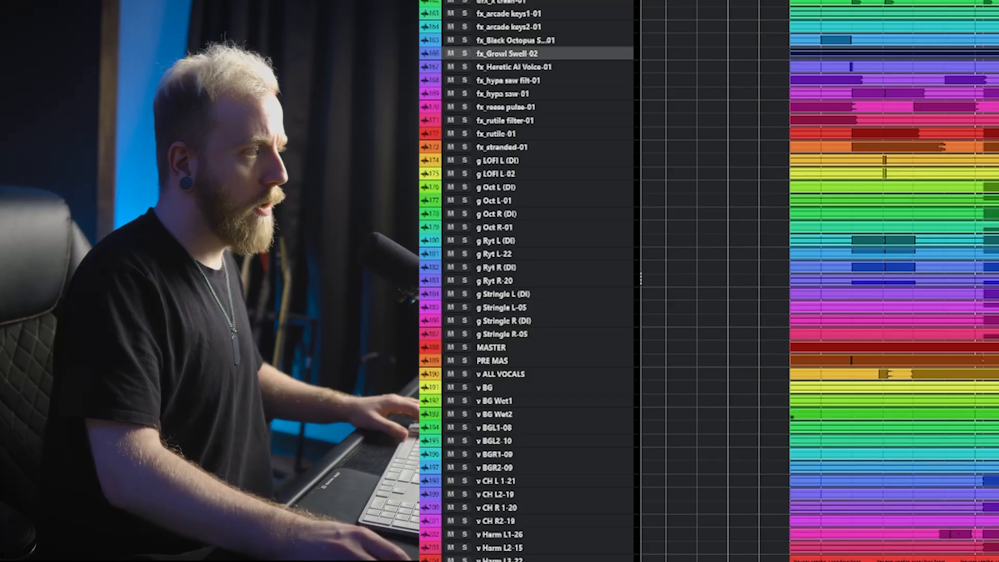
scroll(709, 281, down, 8)
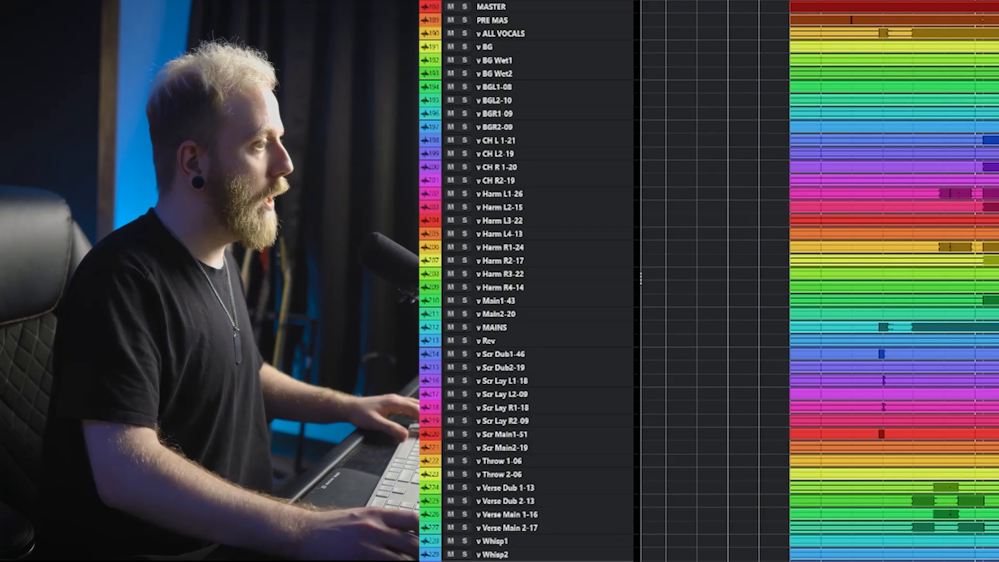
Select all imported stem tracks from b PUNK BASS DI onwards, increase their track height and solo them.
scroll(779, 306, up, 20)
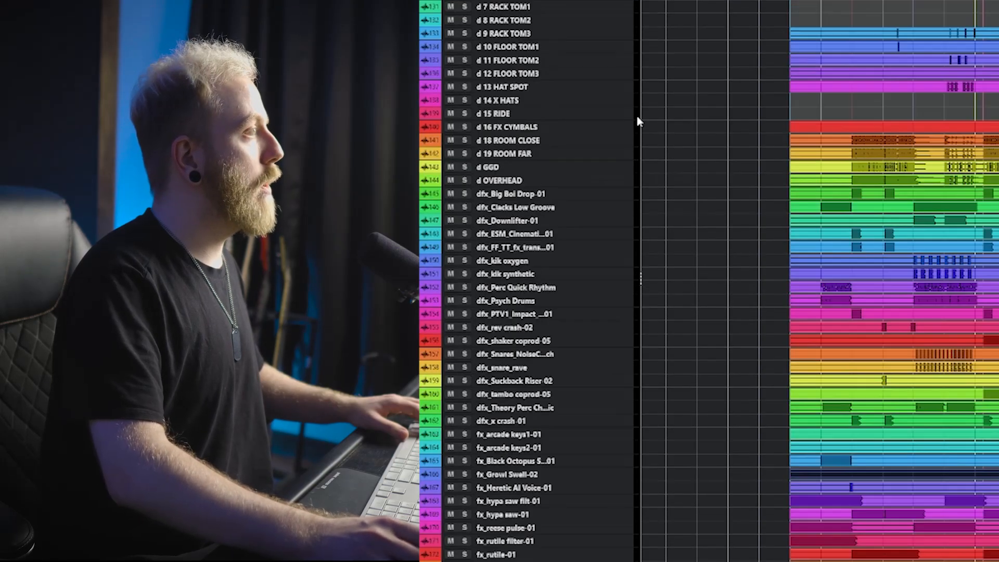
shift+click(615, 126)
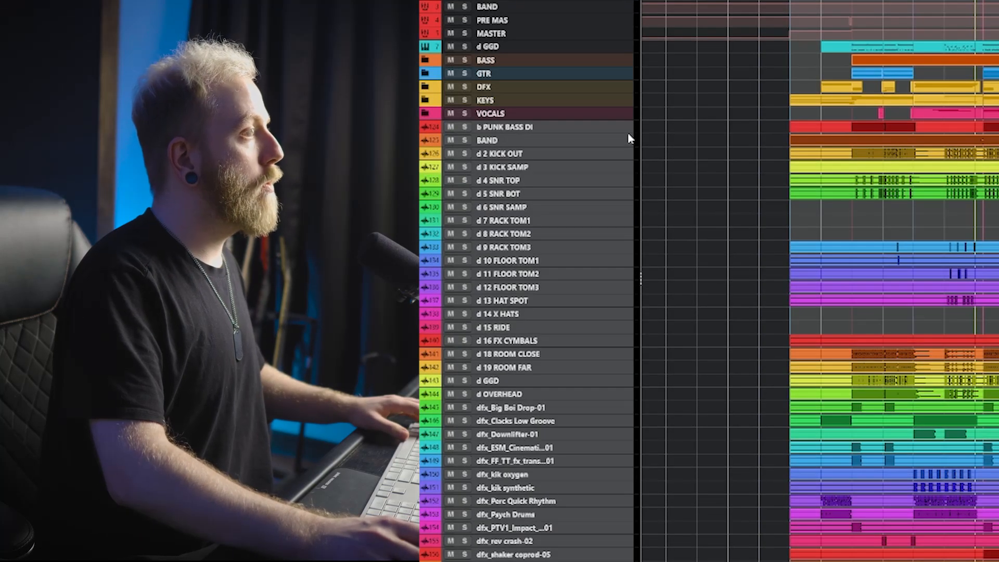
drag(626, 151, 629, 172)
scroll(803, 127, down, 3)
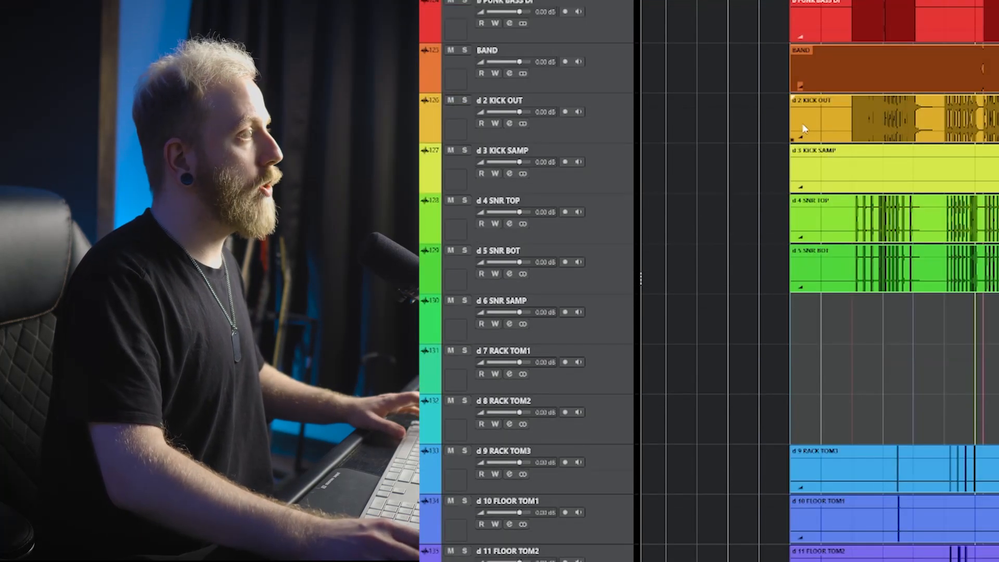
key(s)
scroll(811, 77, up, 1)
scroll(811, 74, up, 1)
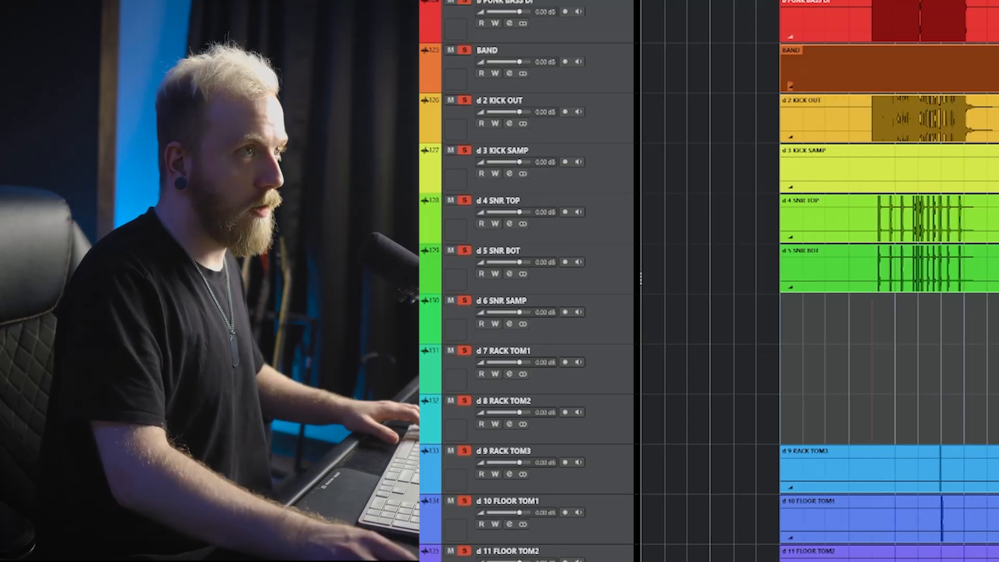
scroll(888, 168, down, 1)
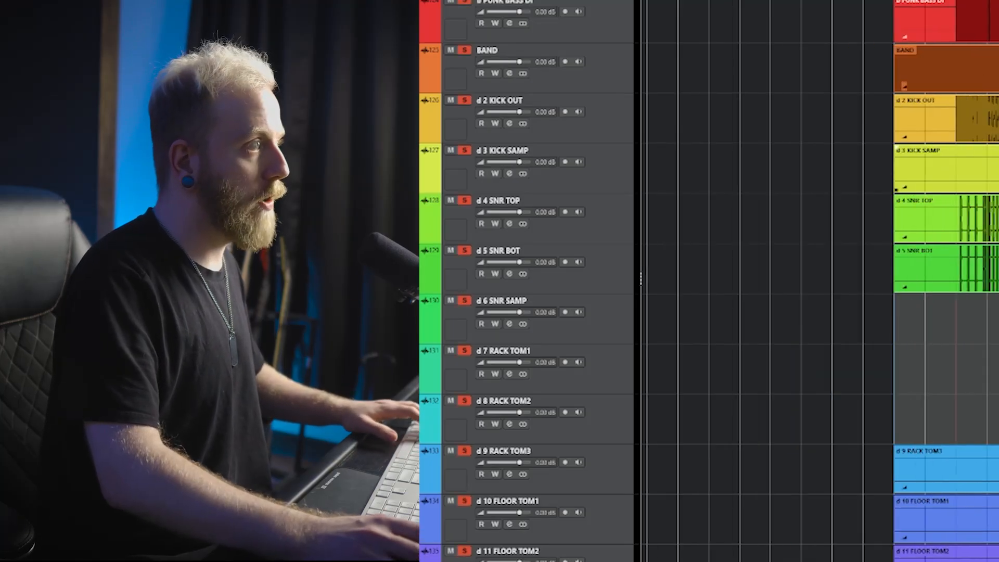
Enlarge the imported d 3 KICK SAMP track to check it, and delete its audio event.
click(628, 176)
key(z)
drag(752, 198, 997, 226)
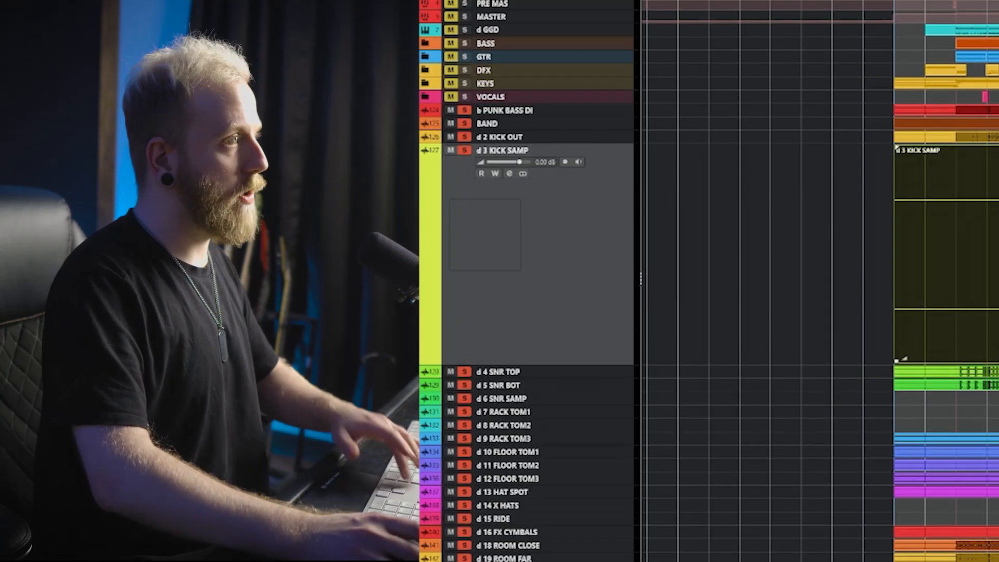
key(Delete)
key(z)
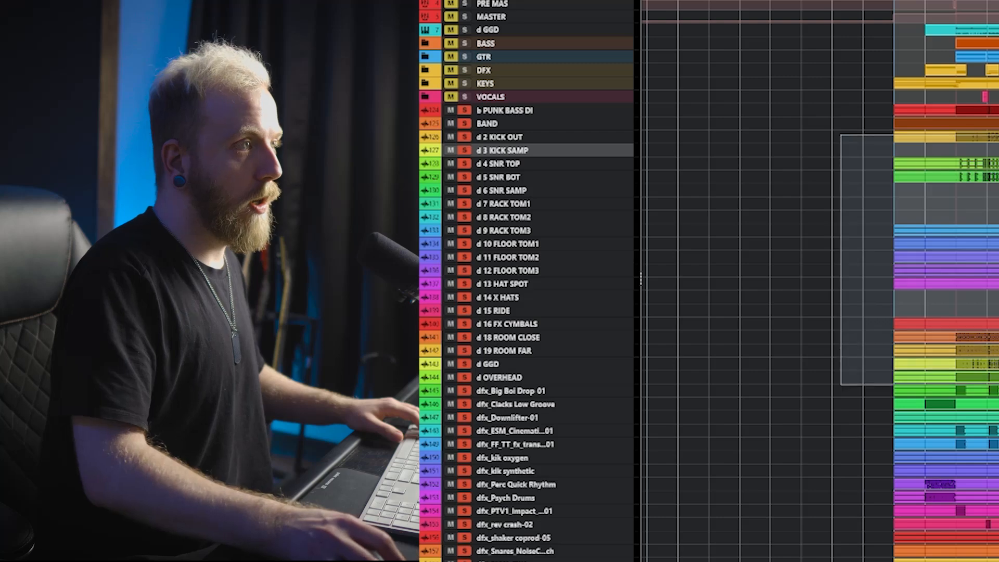
Look through the remaining imported stems and remove all imported stem tracks below the VOCALS folder from the project.
scroll(834, 154, down, 20)
scroll(708, 281, down, 2)
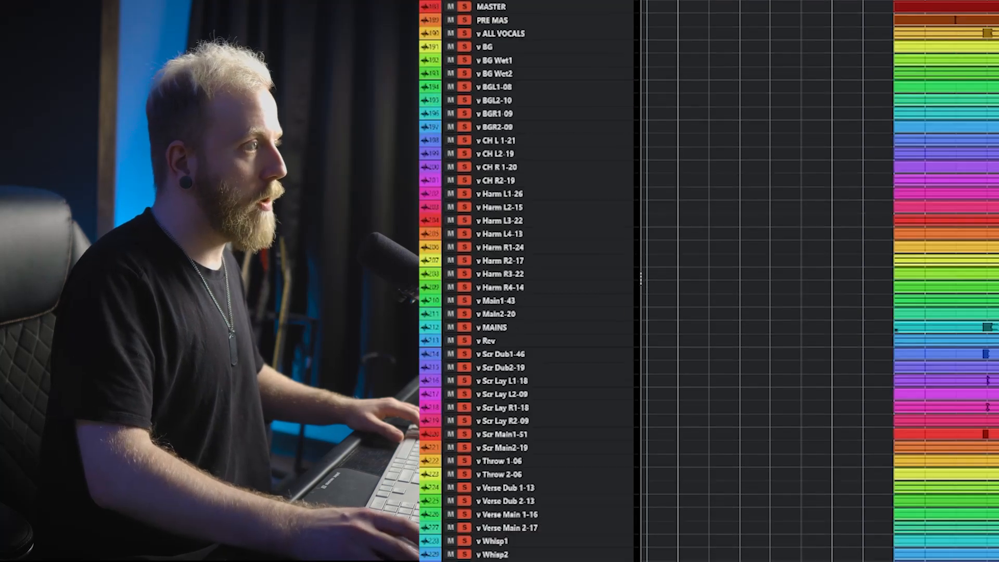
scroll(887, 208, up, 14)
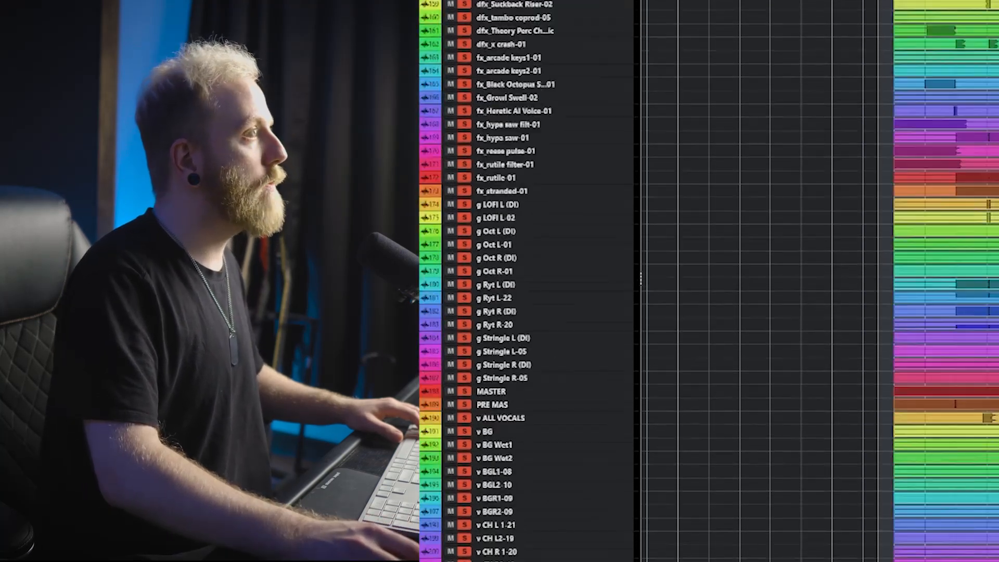
scroll(887, 208, up, 7)
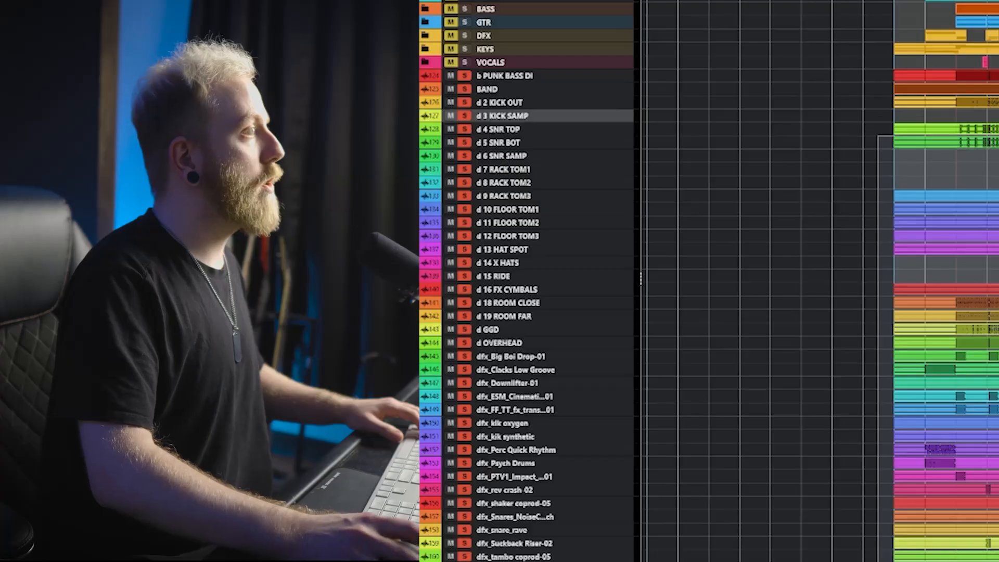
drag(878, 561, 998, 135)
scroll(586, 520, down, 20)
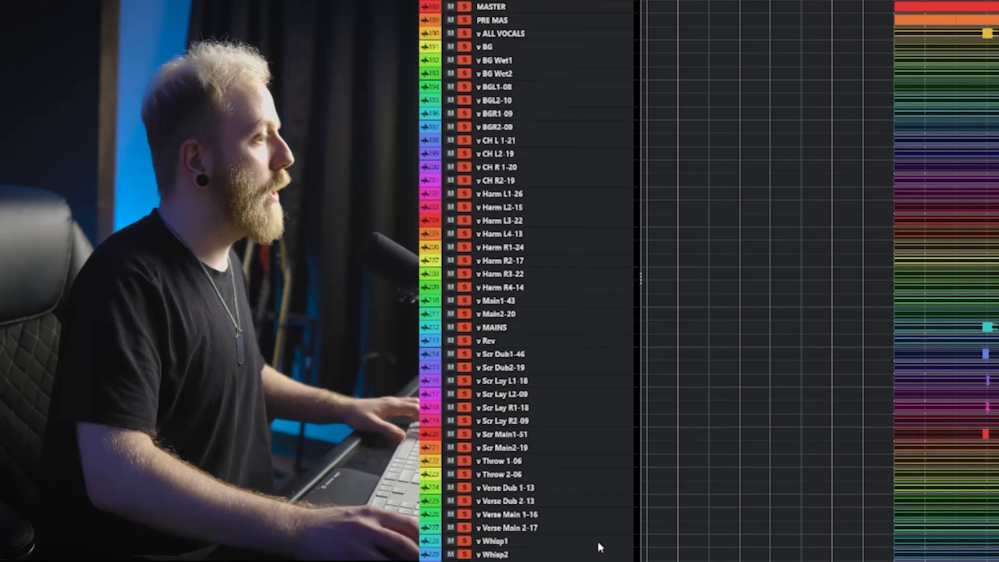
key(shift+Delete)
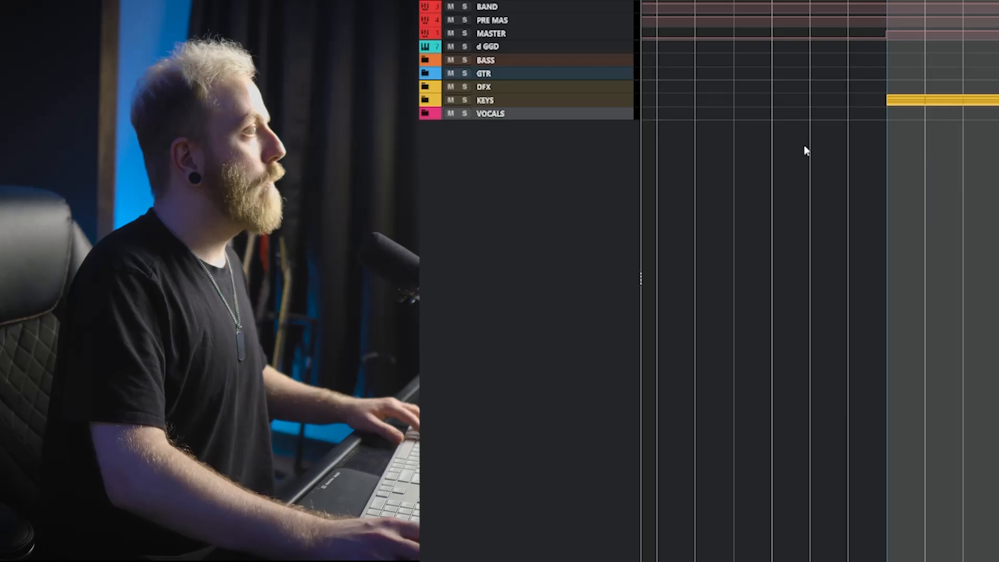
Expand the BASS folder and enlarge the d GGD and b PUNK BASS DI tracks.
click(424, 60)
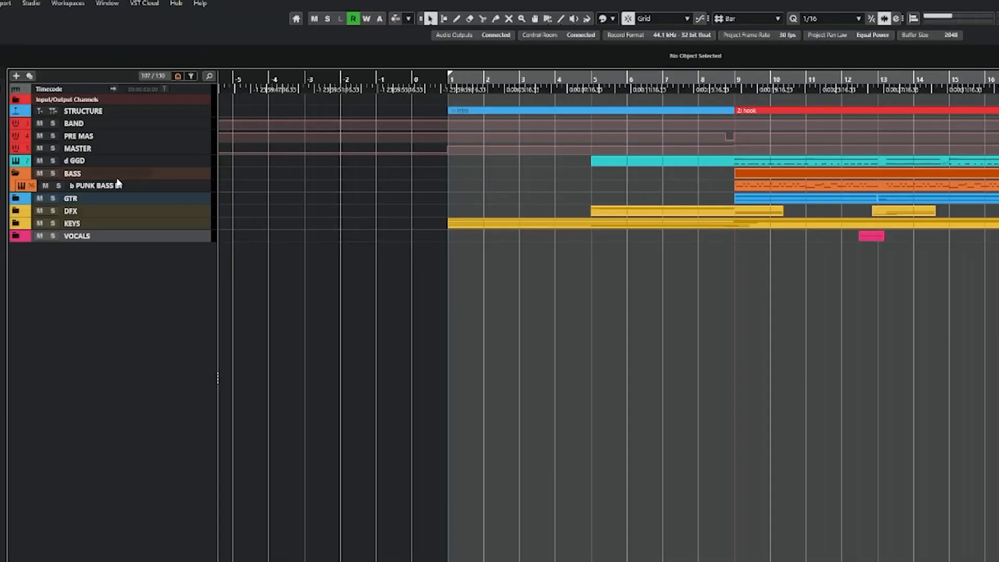
click(119, 183)
drag(199, 165, 204, 246)
scroll(356, 240, down, 3)
click(164, 307)
right_click(164, 308)
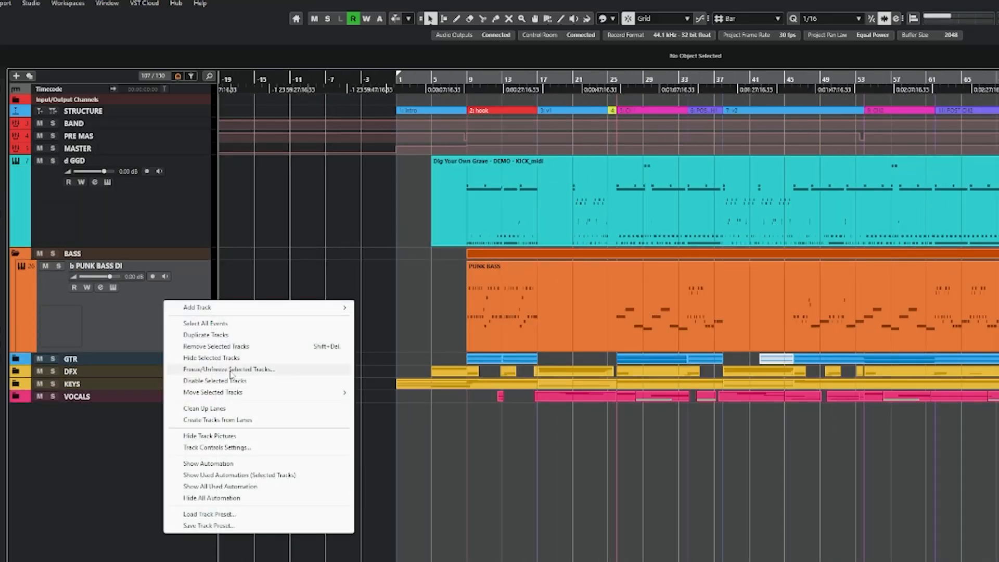
click(222, 250)
click(194, 223)
Extend the starts of the d GGD and PUNK BASS MIDI parts back to bar 1.
drag(322, 202, 997, 302)
click(998, 301)
scroll(470, 242, up, 3)
scroll(341, 196, up, 4)
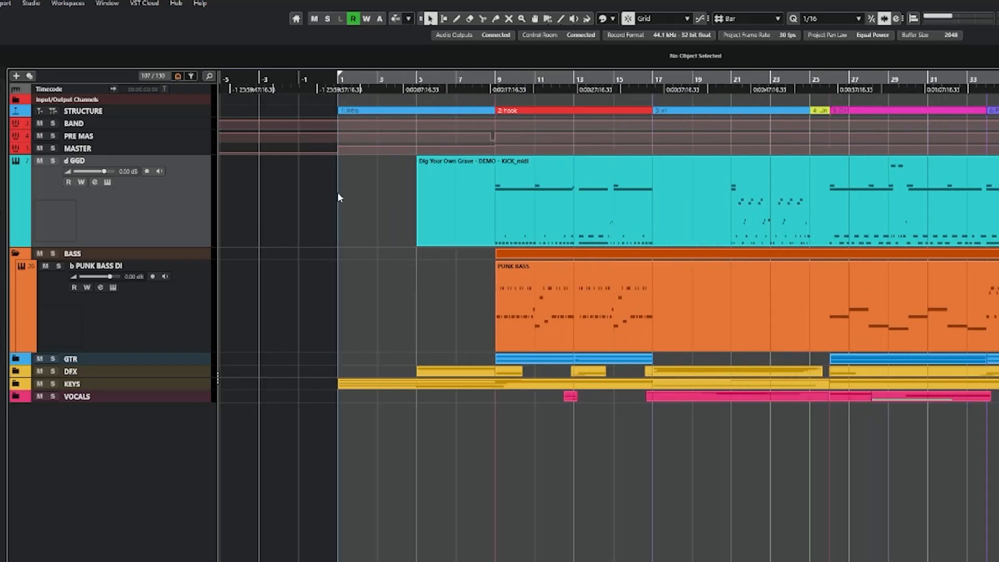
drag(510, 243, 370, 242)
click(644, 344)
drag(654, 349, 368, 344)
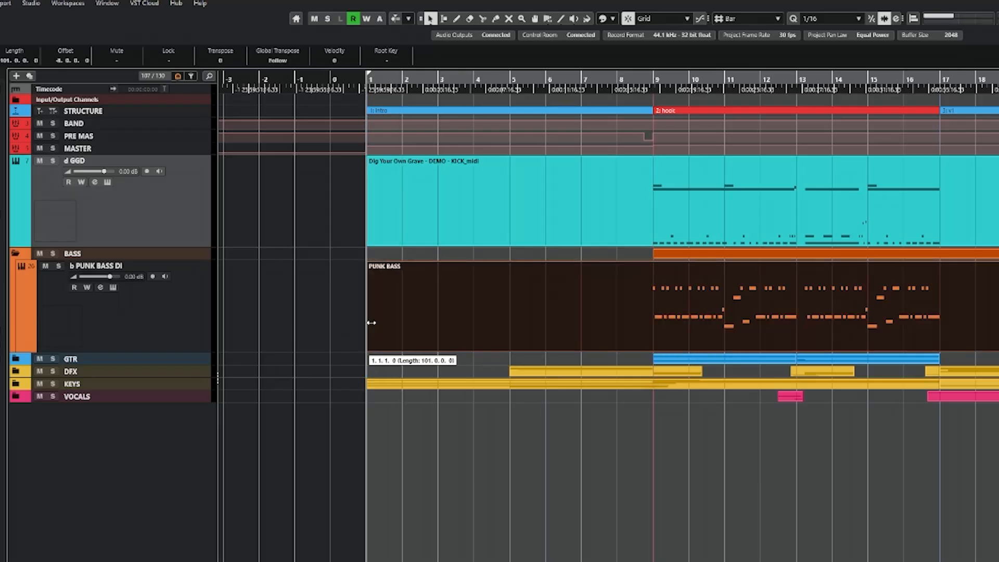
click(314, 314)
Extend the ends of the d GGD and PUNK BASS MIDI parts to the song's end at bar 106.
scroll(437, 302, down, 6)
scroll(656, 234, up, 7)
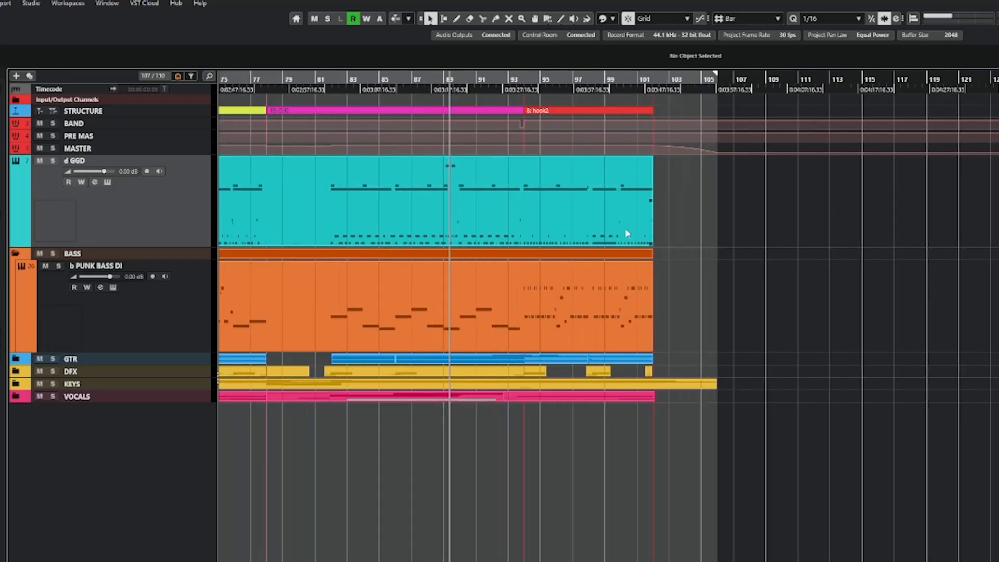
drag(690, 222, 520, 290)
drag(557, 243, 821, 240)
click(929, 239)
Open the d GGD MIDI part in the Key Editor and draw a short C-2 note at bar 1.
scroll(930, 239, down, 6)
scroll(313, 196, up, 7)
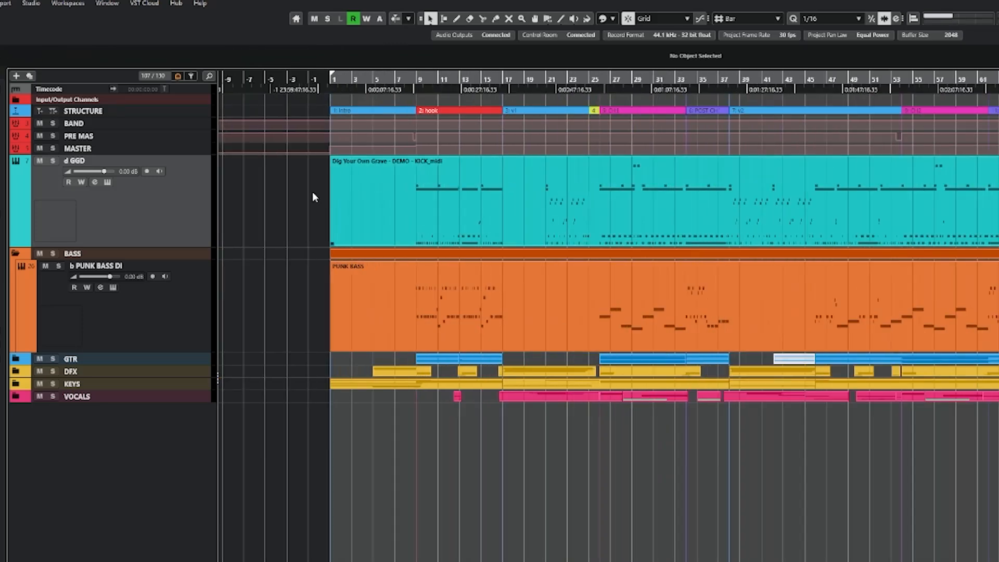
double_click(529, 214)
scroll(403, 436, up, 12)
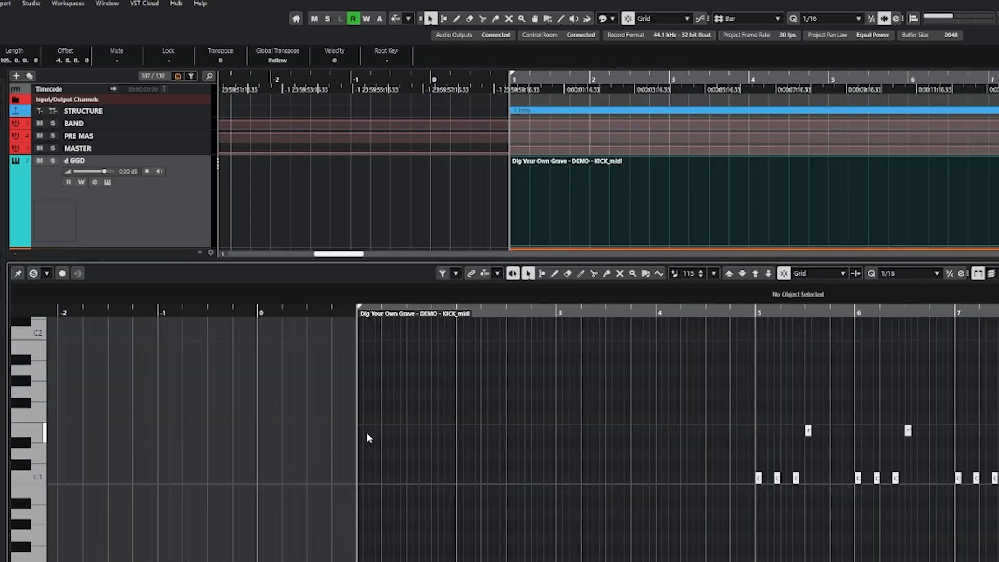
scroll(390, 468, down, 6)
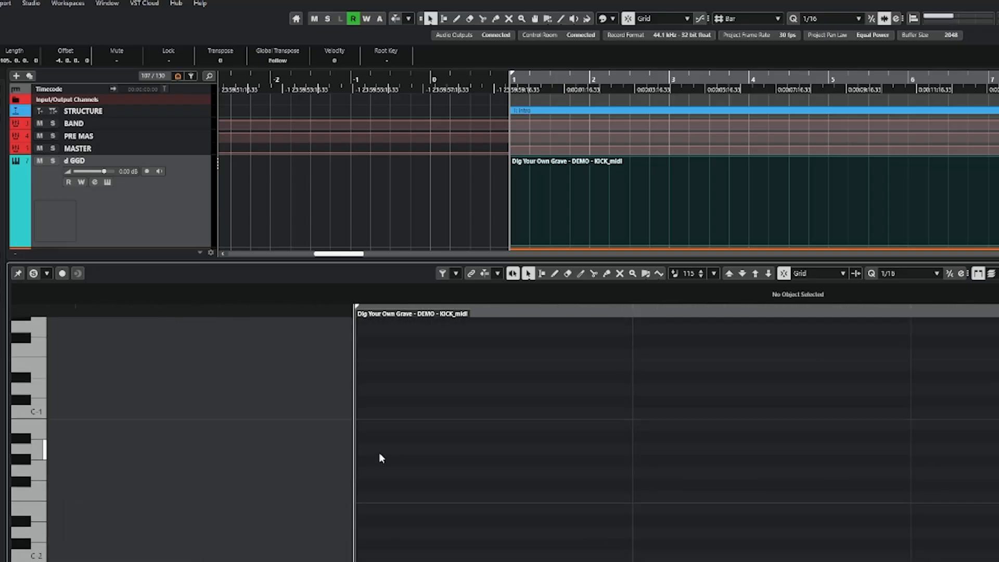
alt+click(369, 553)
scroll(420, 416, down, 7)
scroll(420, 397, down, 8)
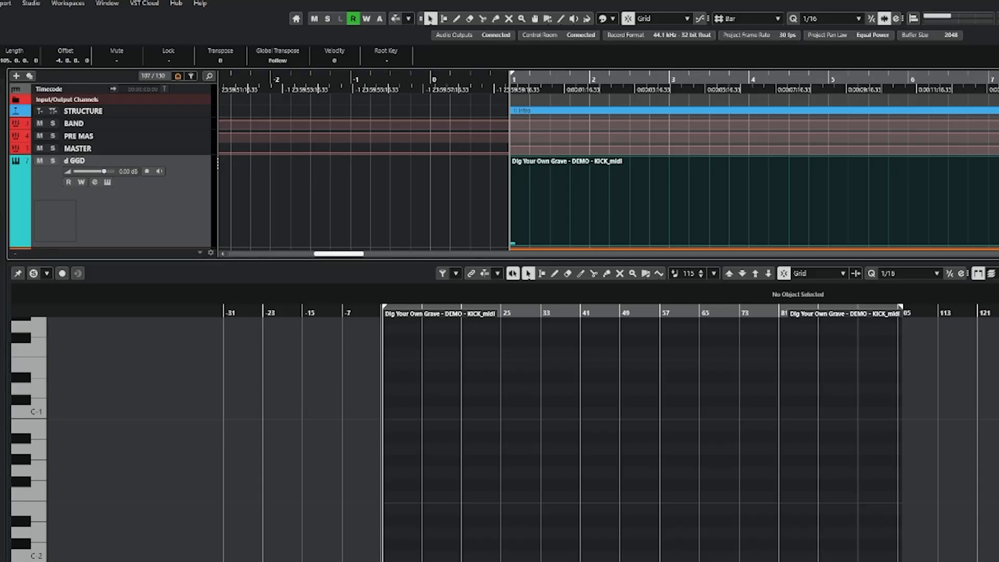
key(Return)
click(422, 267)
Open the PUNK BASS MIDI part in the Key Editor and draw a sixteenth C-2 note at 1.1.1.0.
scroll(445, 226, down, 3)
scroll(471, 234, up, 3)
click(501, 323)
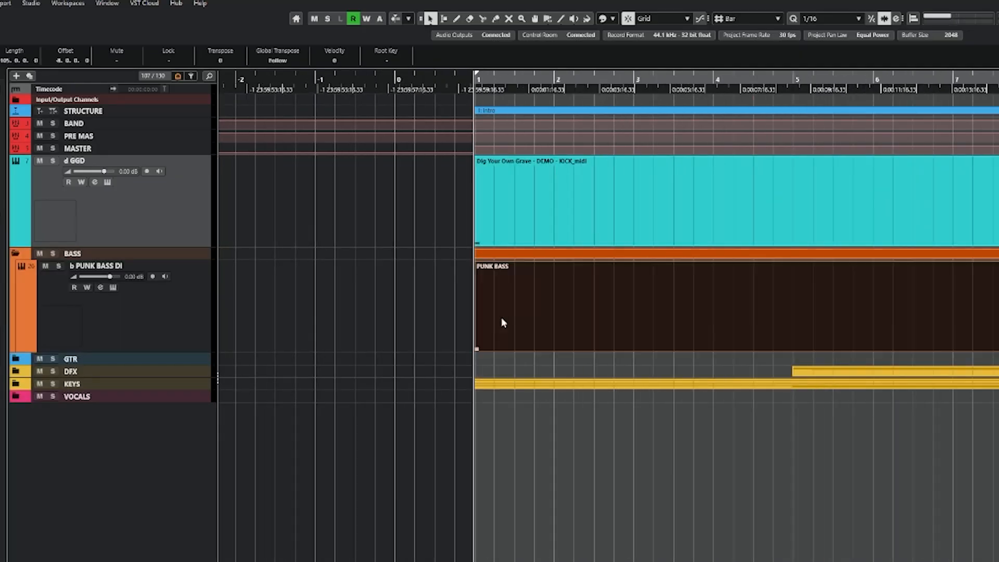
key(Return)
scroll(311, 504, up, 8)
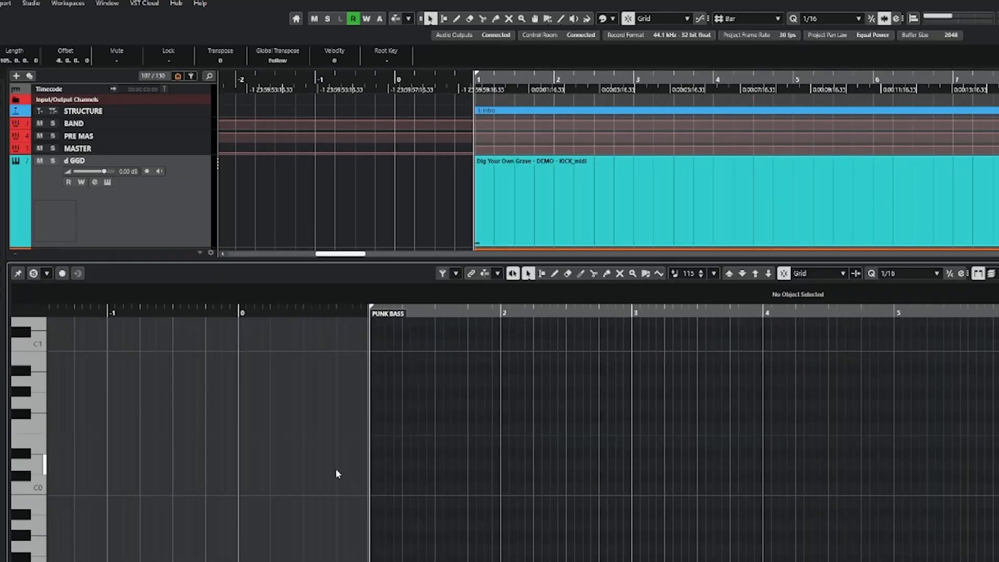
click(434, 554)
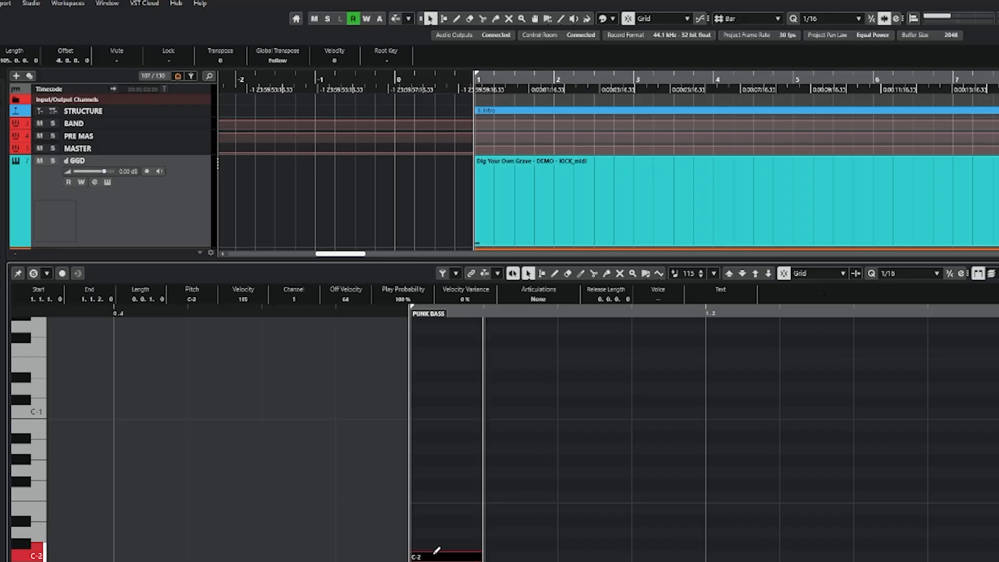
key(Return)
Split the d GGD MIDI part at bar 9 and delete the section before it.
scroll(526, 200, down, 4)
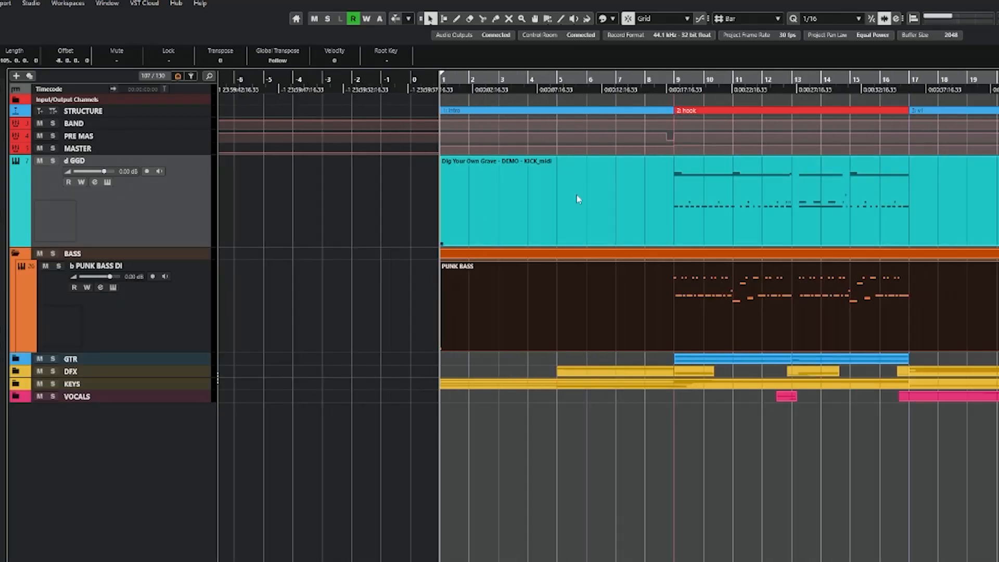
scroll(453, 207, up, 3)
click(452, 207)
scroll(387, 284, down, 5)
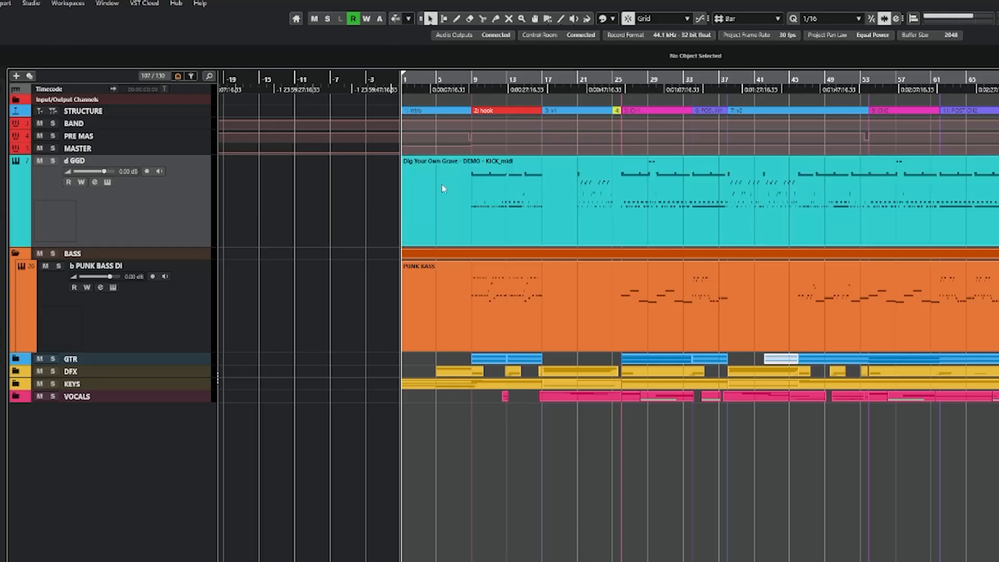
scroll(493, 207, up, 3)
scroll(493, 206, up, 1)
alt+click(521, 198)
click(515, 195)
key(Delete)
Move the shortened d GGD MIDI part from bar 9 to bar 1.
scroll(520, 208, down, 5)
click(464, 206)
click(556, 207)
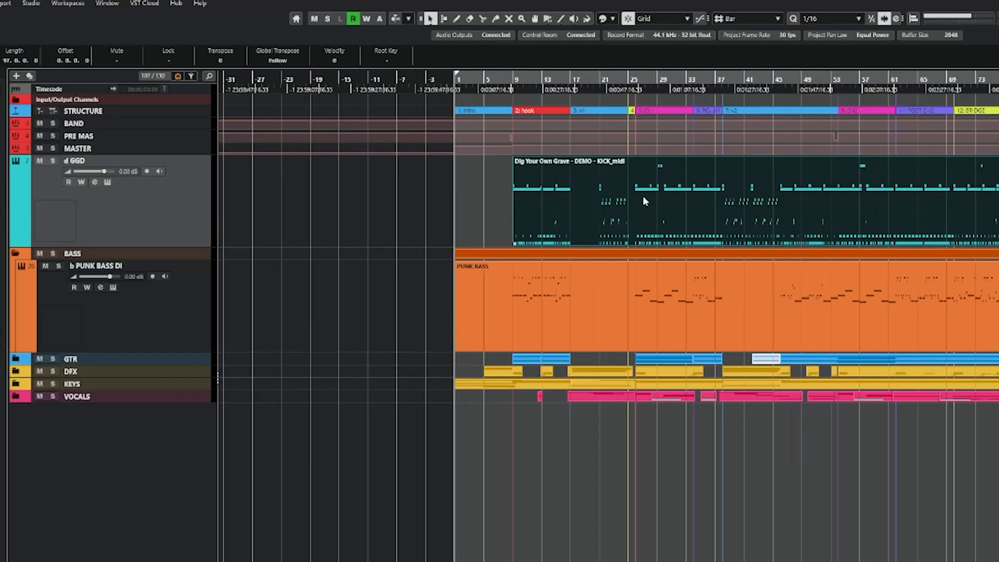
drag(727, 188, 570, 192)
click(385, 219)
Compare the shifted d GGD part with the other tracks, and undo its move and the deletion of its opening section.
scroll(505, 246, down, 3)
scroll(503, 251, down, 2)
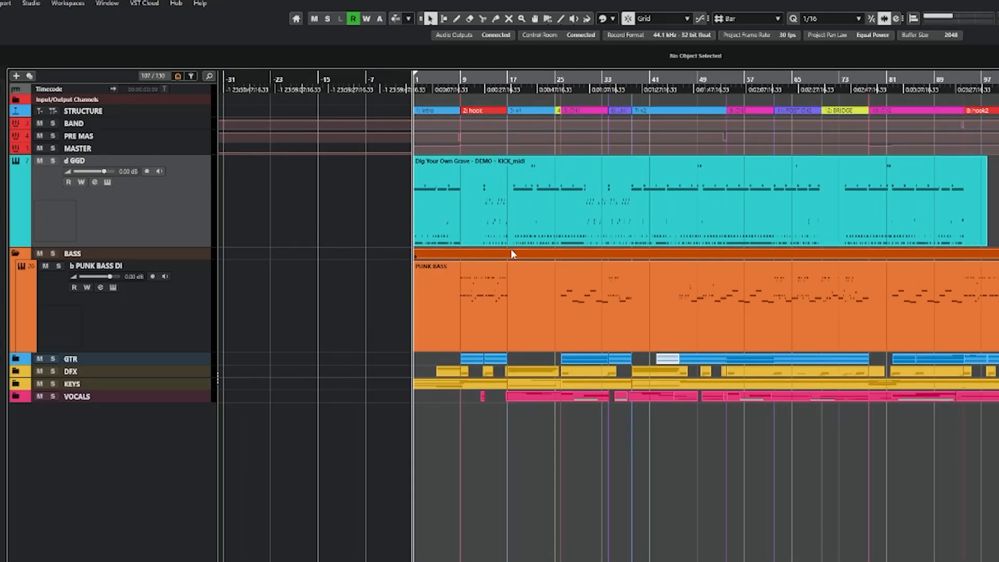
scroll(458, 251, up, 2)
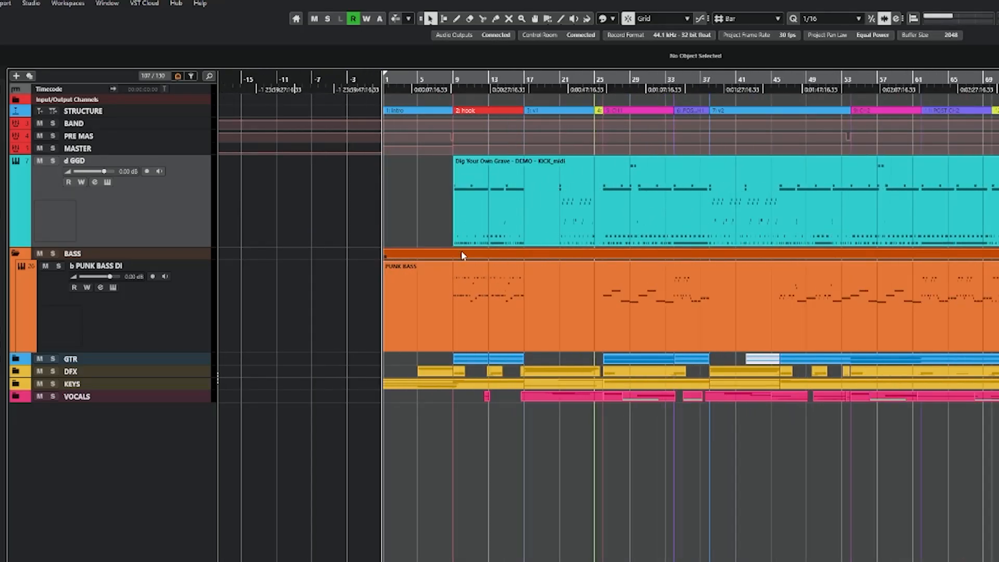
key(ctrl+z)
scroll(351, 220, up, 3)
key(ctrl+z)
scroll(440, 207, up, 3)
scroll(445, 206, up, 2)
Return the d GGD and b PUNK BASS DI tracks to their small track height.
click(398, 216)
scroll(399, 217, down, 8)
drag(344, 214, 461, 284)
key(z)
click(388, 279)
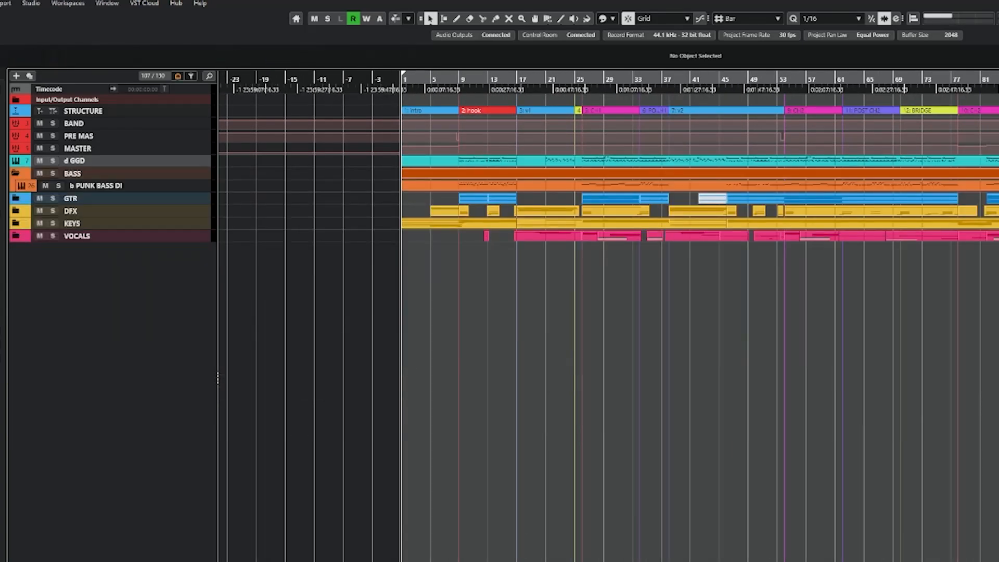
Open the d GGD MIDI part at its end and draw a sixteenth C-2 note from 105.4.4.0 to 106.1.1.0.
scroll(894, 124, right, 5)
scroll(894, 125, up, 3)
scroll(979, 173, right, 3)
scroll(979, 173, up, 5)
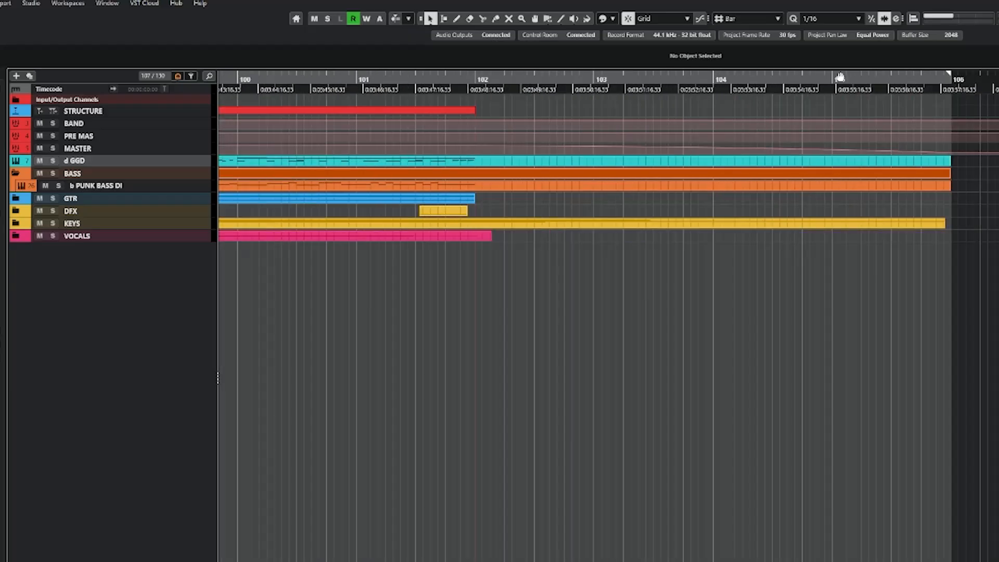
double_click(922, 162)
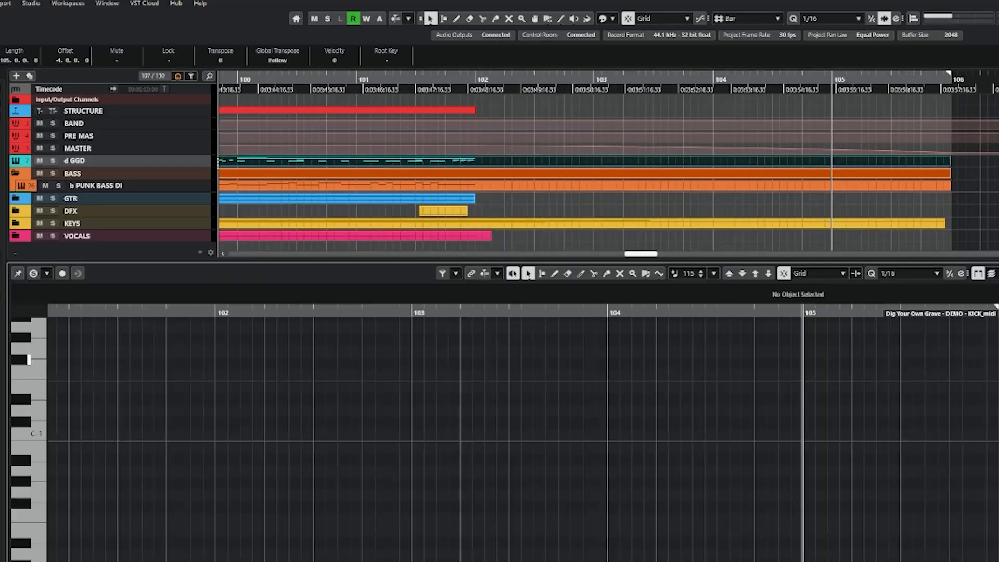
scroll(995, 446, up, 2)
scroll(978, 407, up, 5)
scroll(980, 350, up, 5)
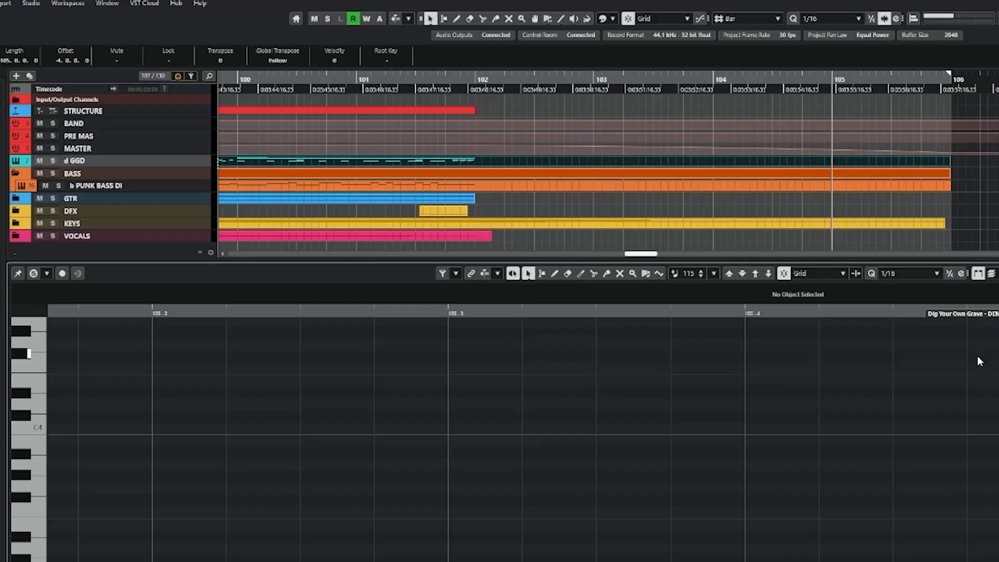
scroll(983, 385, down, 10)
double_click(985, 556)
drag(985, 508, 997, 558)
drag(938, 475, 997, 561)
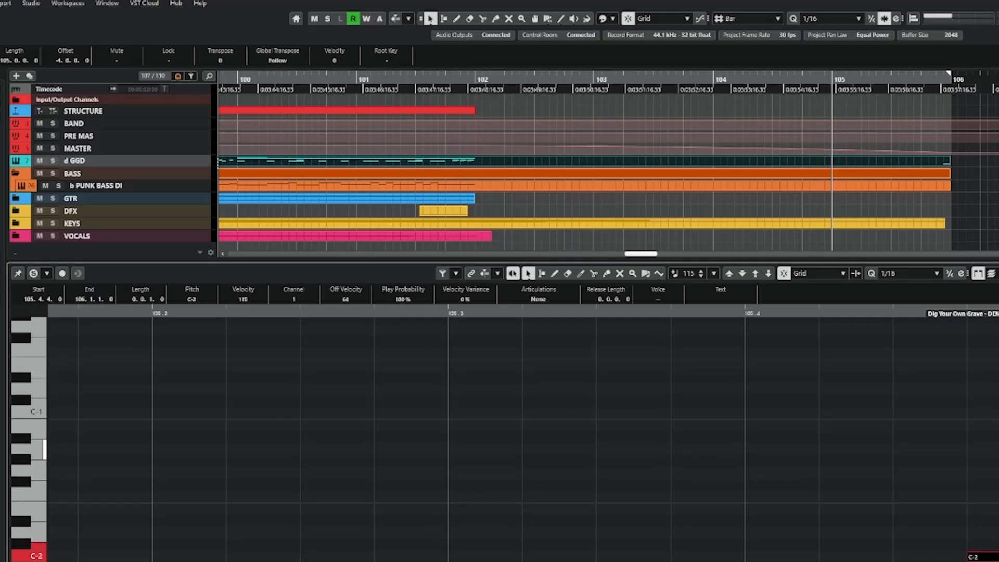
key(Return)
click(967, 312)
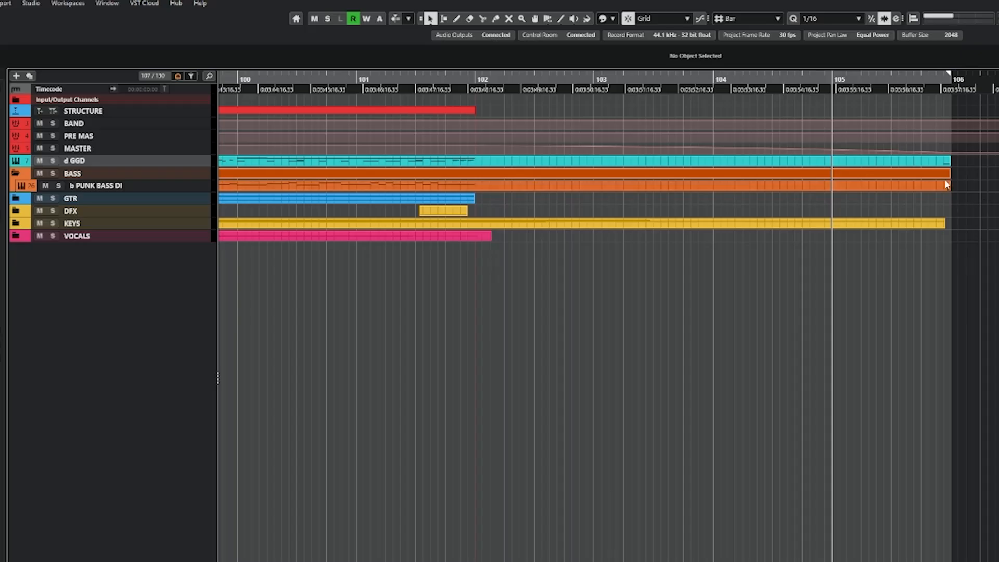
Draw a matching C-2 note on the last sixteenth before bar 106 in the PUNK BASS MIDI part.
click(940, 188)
key(Return)
scroll(935, 533, down, 6)
scroll(771, 451, down, 1)
scroll(963, 535, up, 5)
click(960, 556)
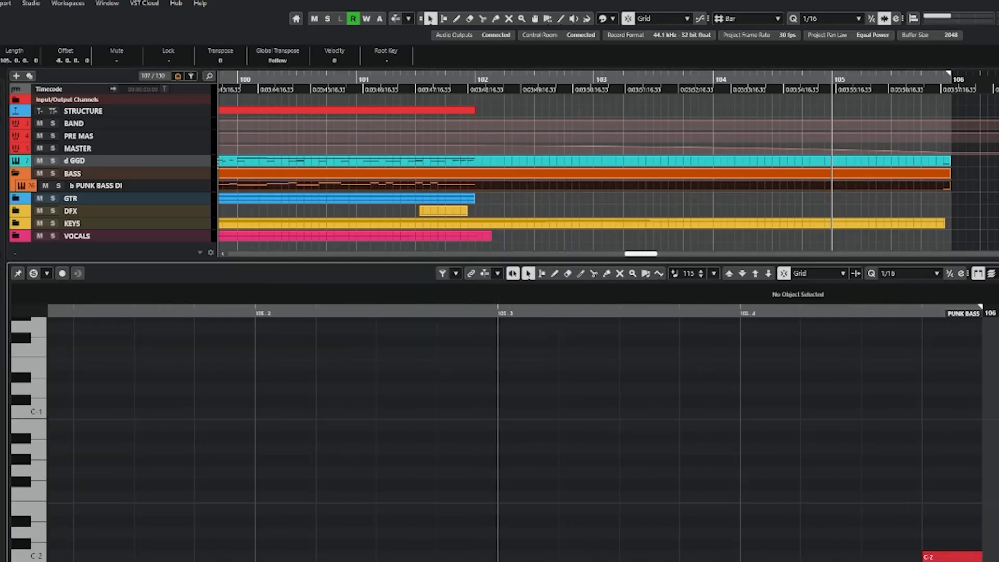
key(Return)
click(988, 364)
scroll(989, 364, down, 8)
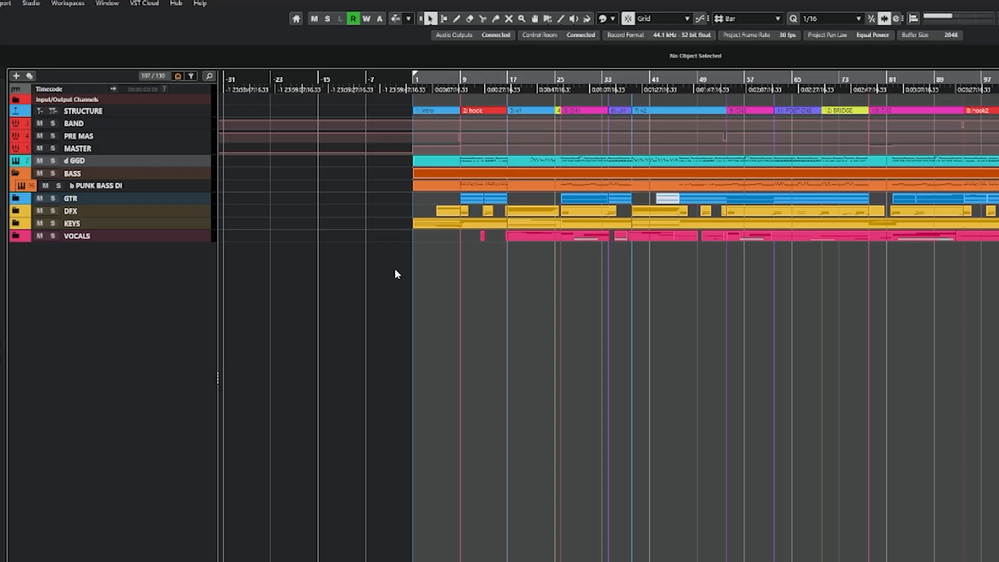
click(202, 137)
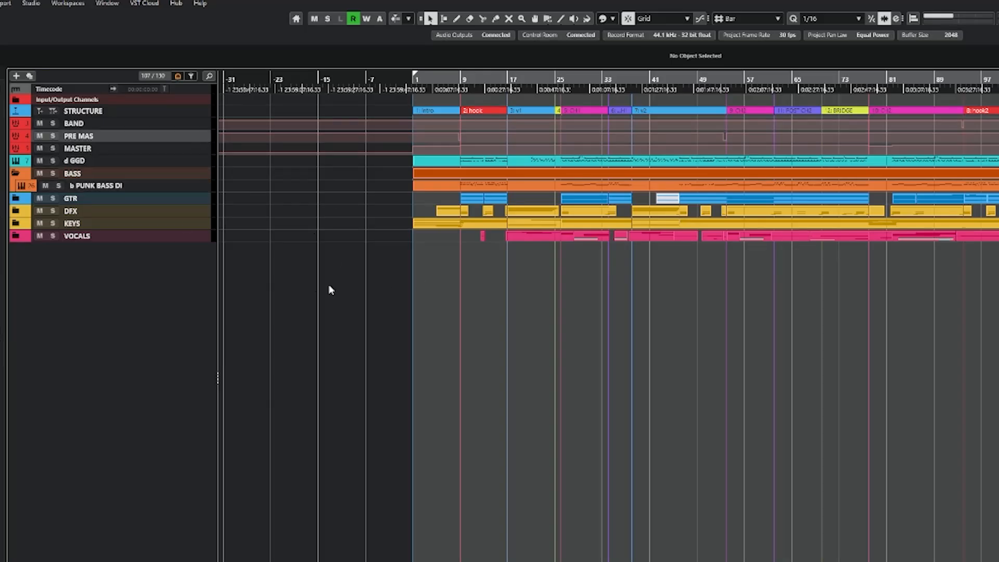
click(114, 173)
click(107, 149)
click(107, 125)
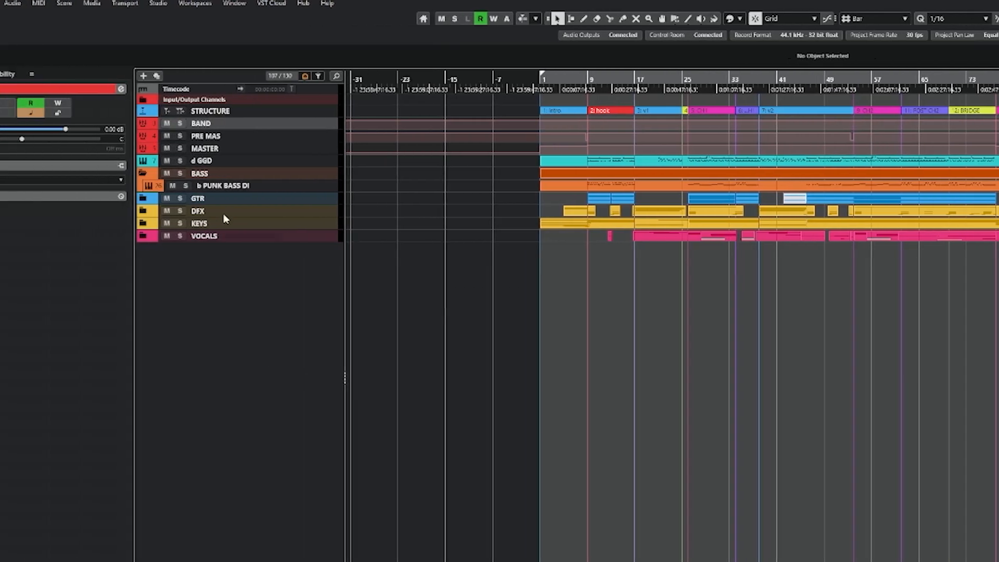
Export the project's MIDI as "HOW TO EXPORT STEMS_MIDI" into the STEMS EXPORT TUTORIAL_MULTI TRACKS folder.
click(8, 3)
mouse_move(109, 155)
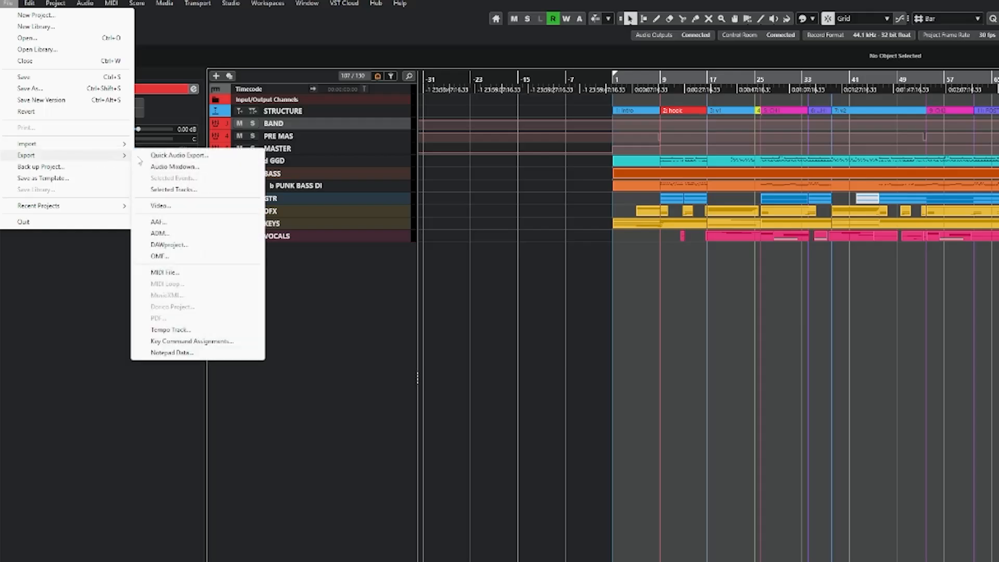
click(186, 274)
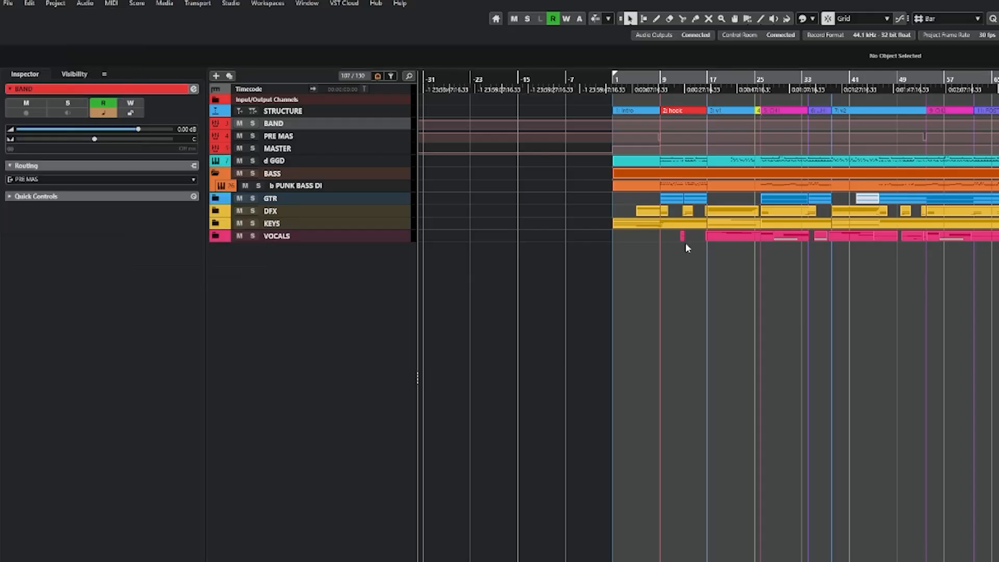
drag(495, 27, 870, 109)
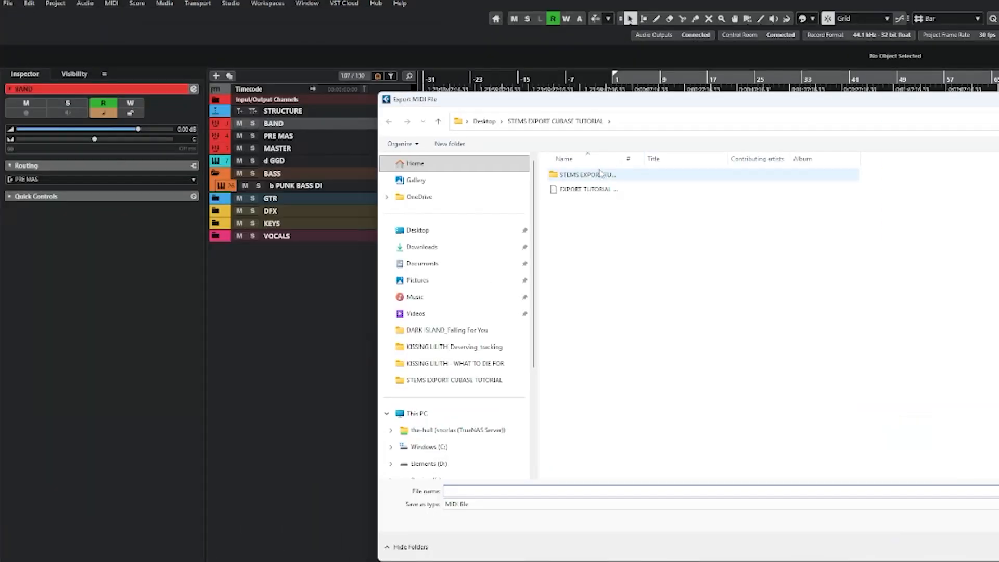
click(588, 174)
double_click(587, 174)
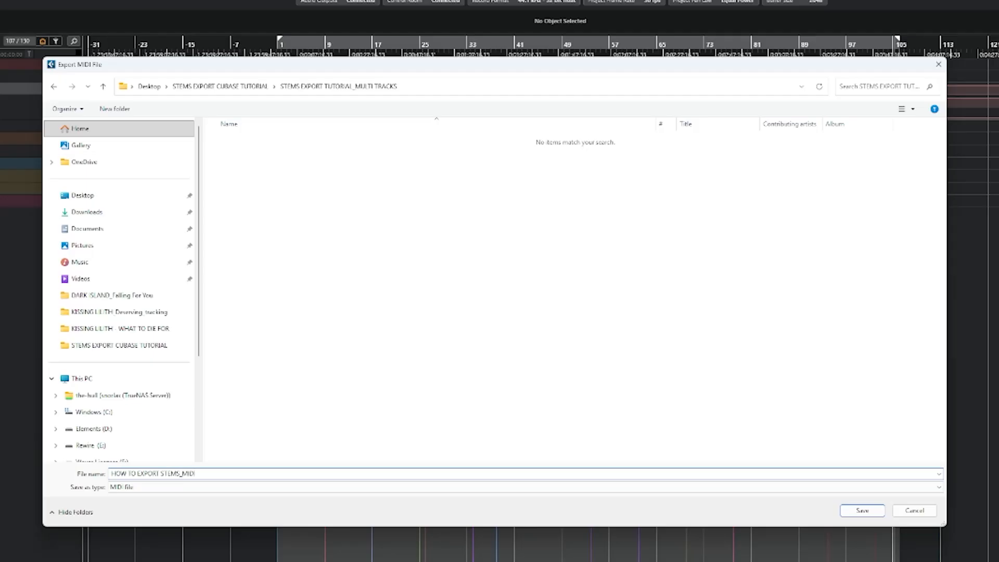
key(Return)
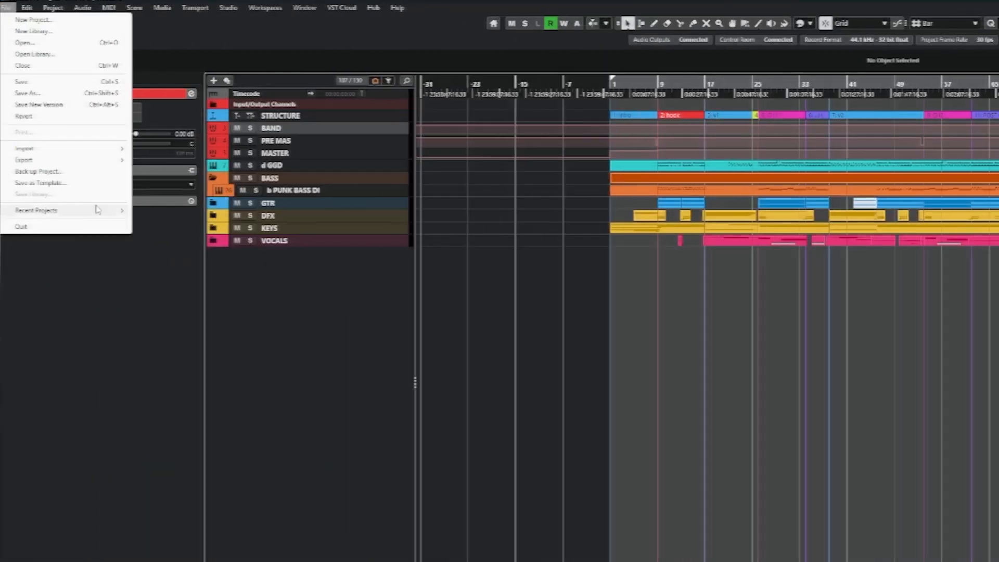
Import HOW TO EXPORT STEMS_MIDI.mid back into the current project without creating a new one.
mouse_move(111, 151)
click(180, 266)
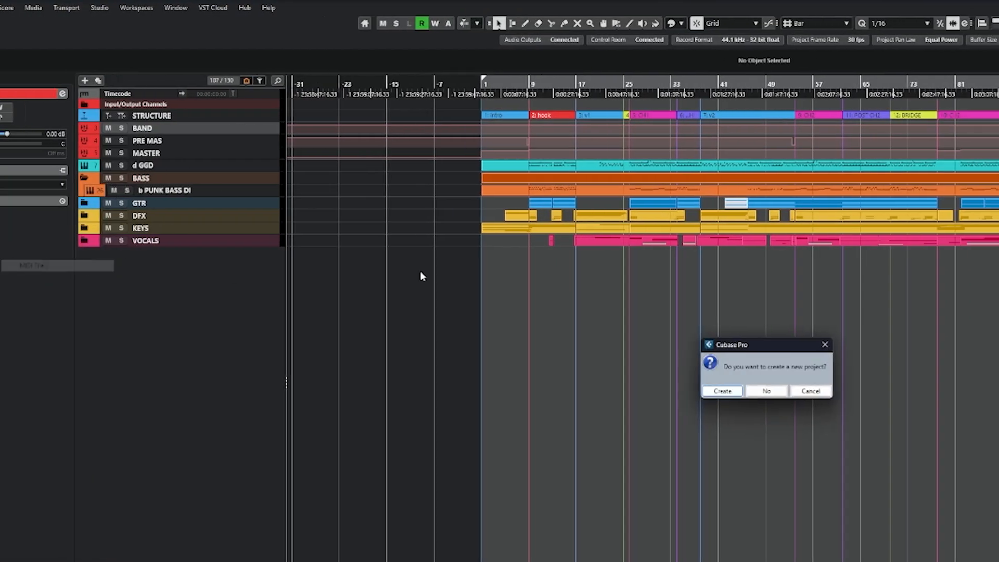
click(698, 393)
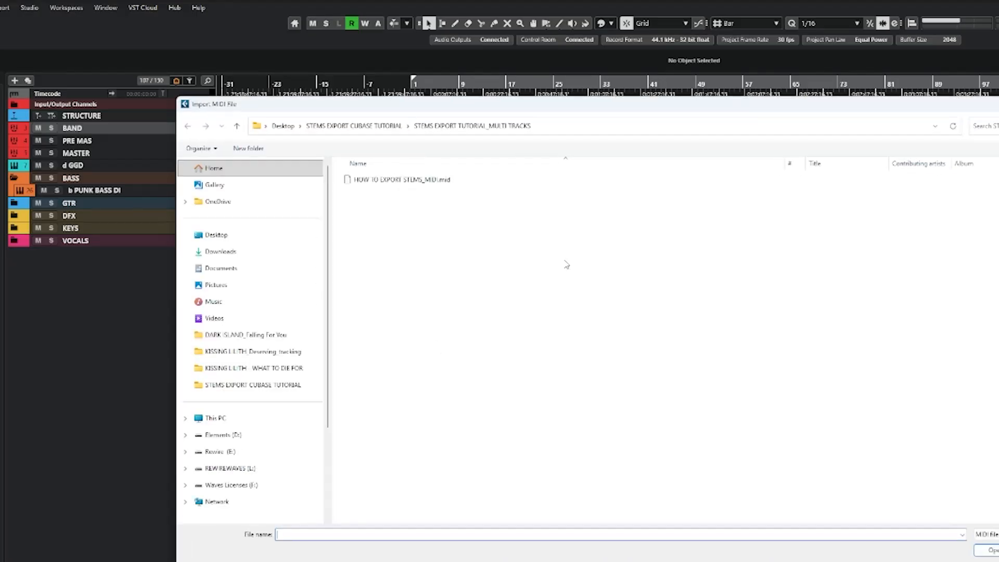
double_click(420, 181)
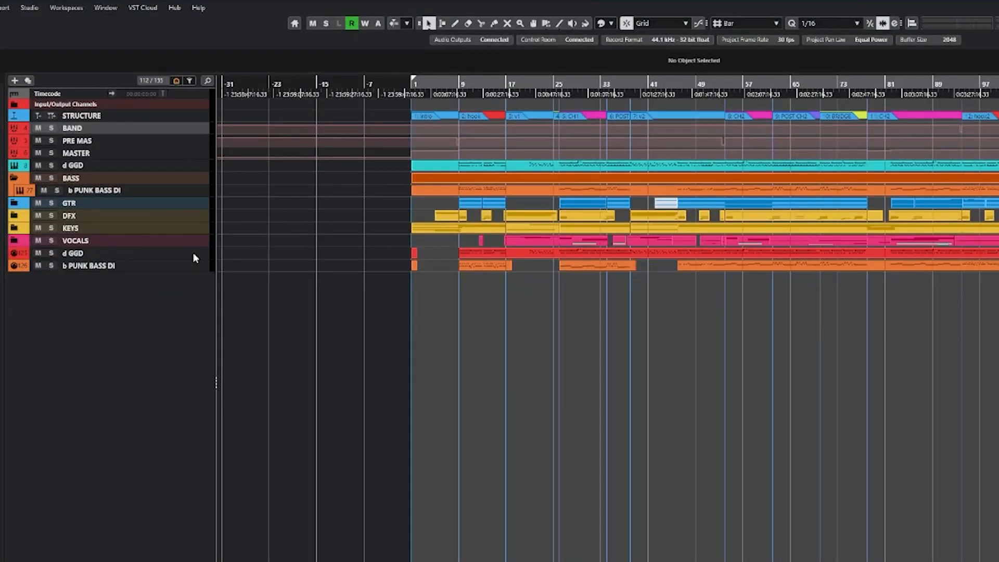
Enlarge the imported d GGD and b PUNK BASS DI tracks and examine their MIDI parts across the song.
click(192, 254)
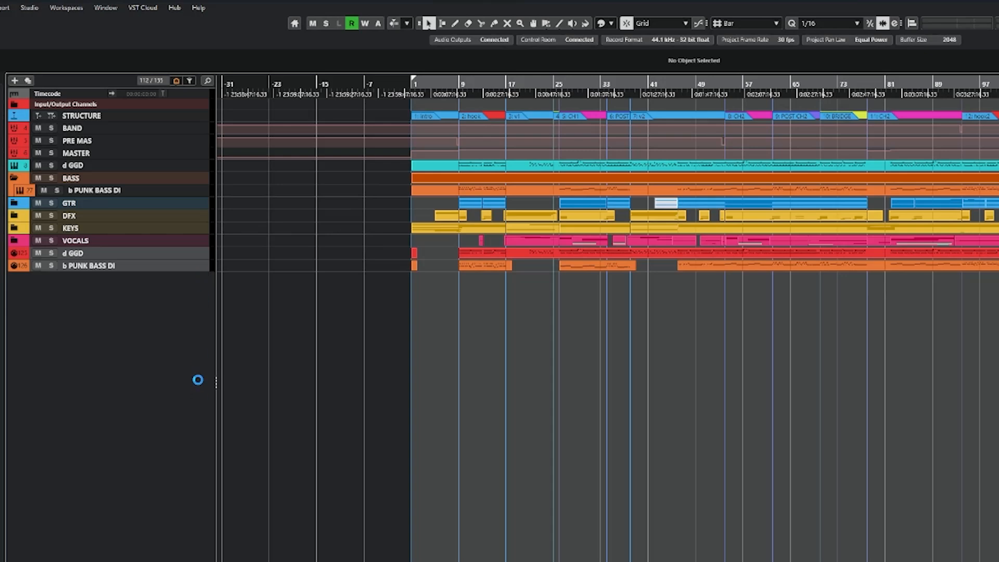
drag(197, 259, 206, 374)
key(ctrl+a)
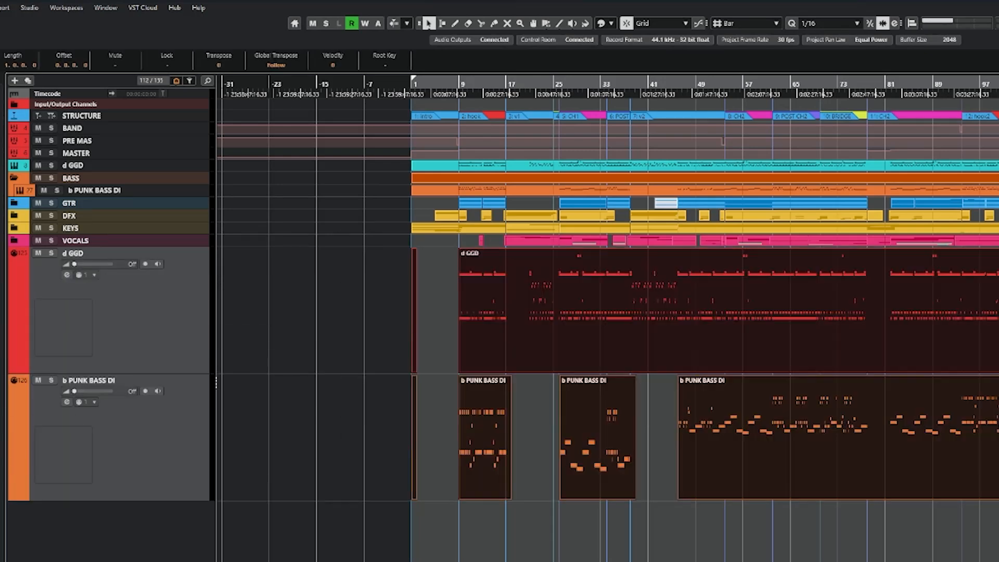
scroll(453, 304, up, 2)
scroll(435, 291, up, 2)
drag(435, 287, 299, 383)
scroll(320, 370, up, 5)
scroll(404, 379, down, 5)
scroll(425, 382, down, 5)
drag(939, 488, 257, 328)
scroll(319, 298, up, 3)
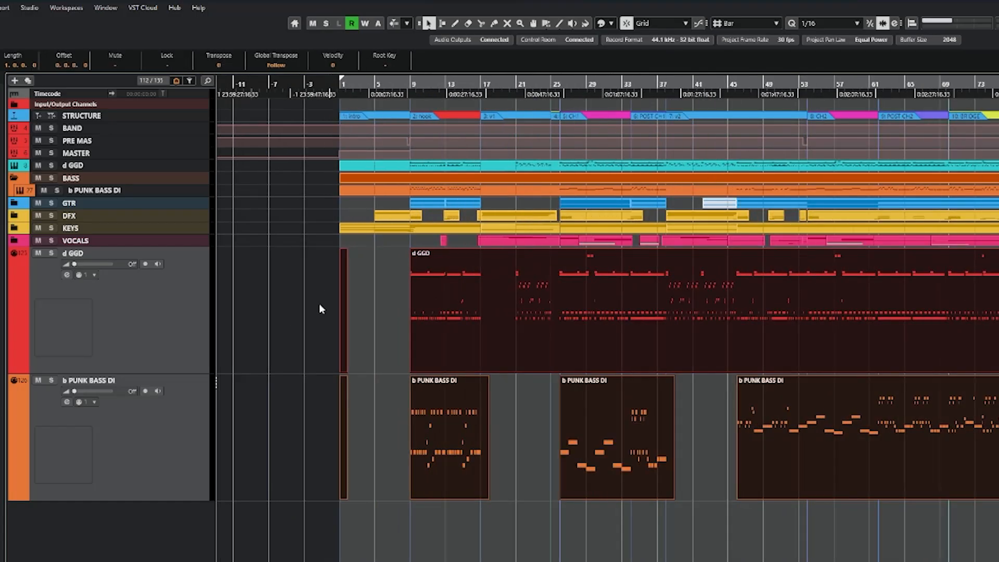
Join the imported parts into one continuous part per track and return both MIDI tracks to small height.
click(423, 310)
key(1)
key(ctrl+a)
key(ctrl+shift+a)
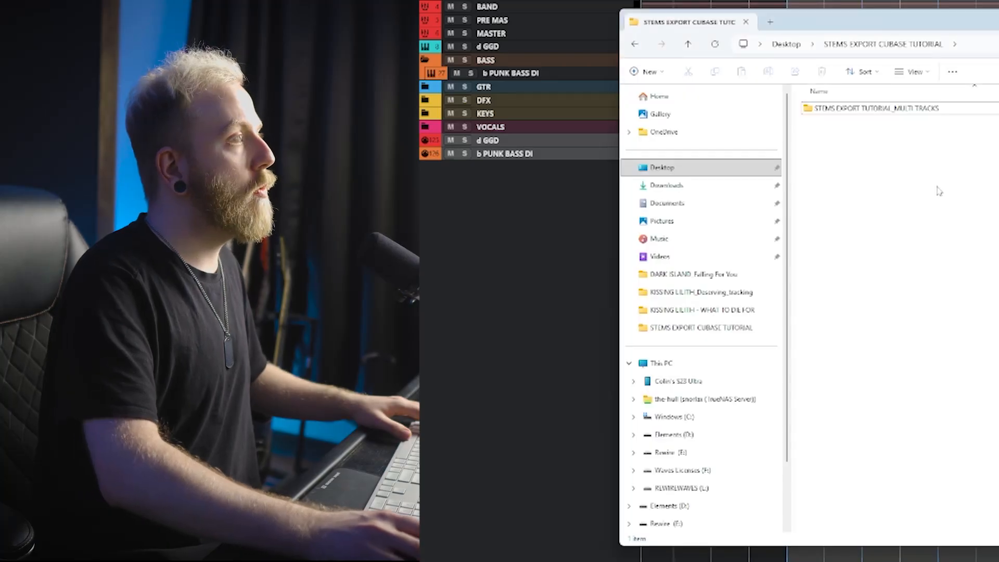
In File Explorer, rename the exported stems folder as STEMS EXPORT TUTORIAL_MULTI TRACKS_106bpm.
click(864, 109)
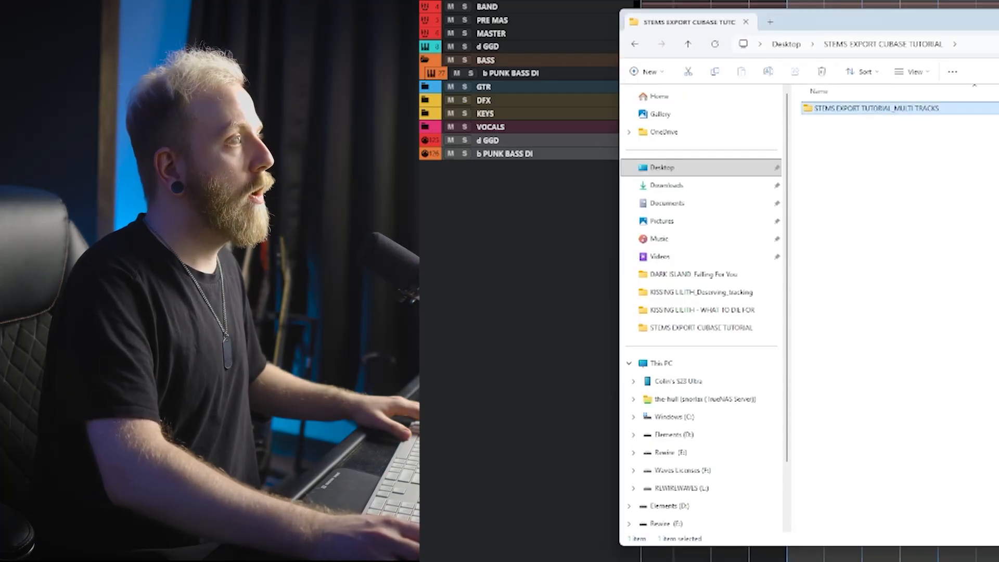
drag(876, 22, 998, 10)
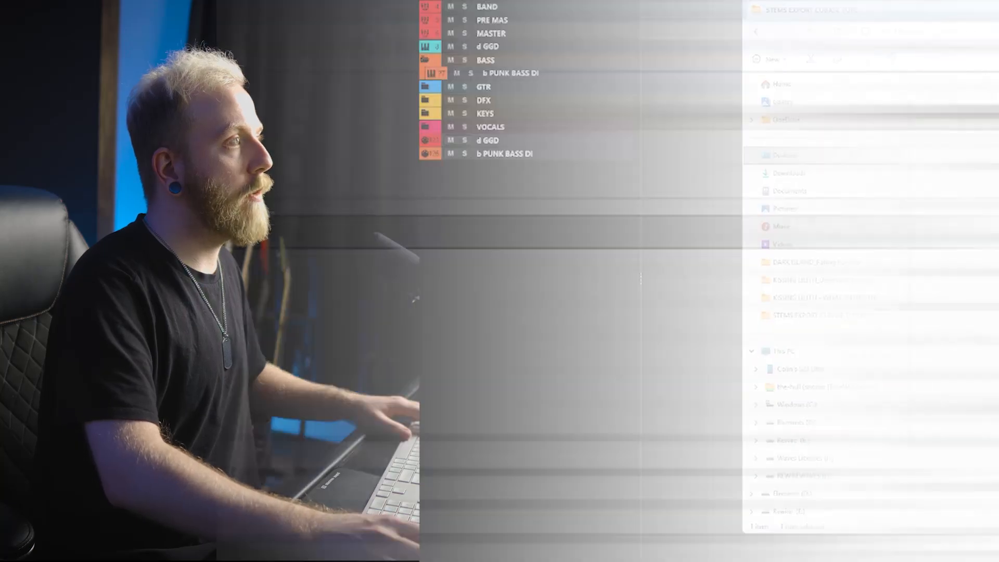
right_click(343, 117)
click(515, 180)
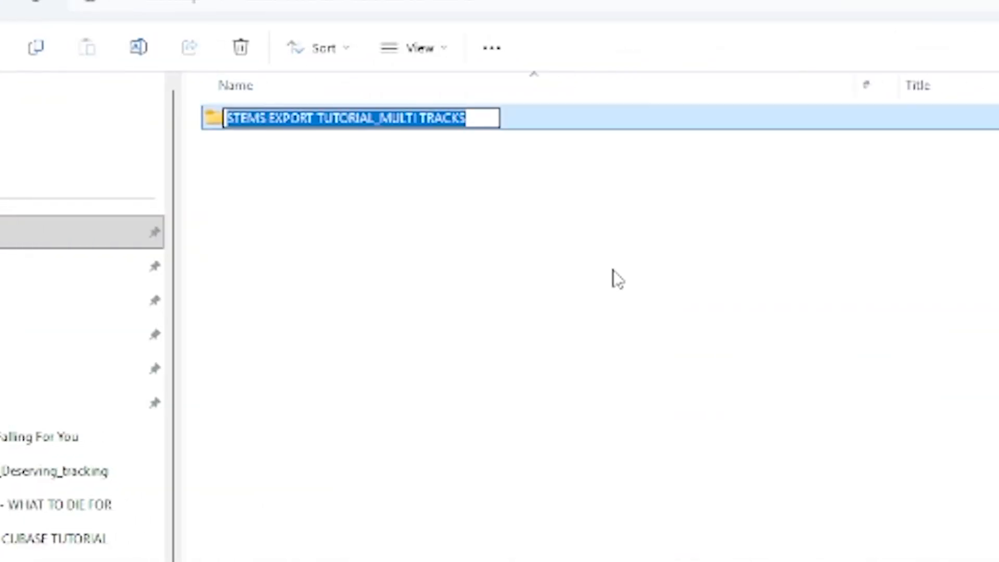
key(Right)
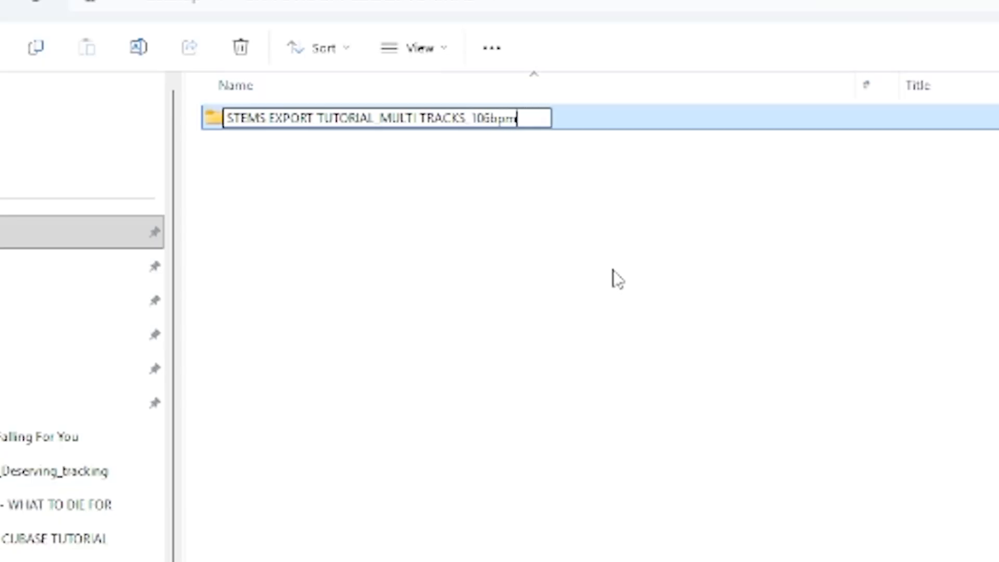
key(Return)
Look through the files in the renamed multi-tracks folder with a widened name column, and return to its parent folder.
double_click(330, 118)
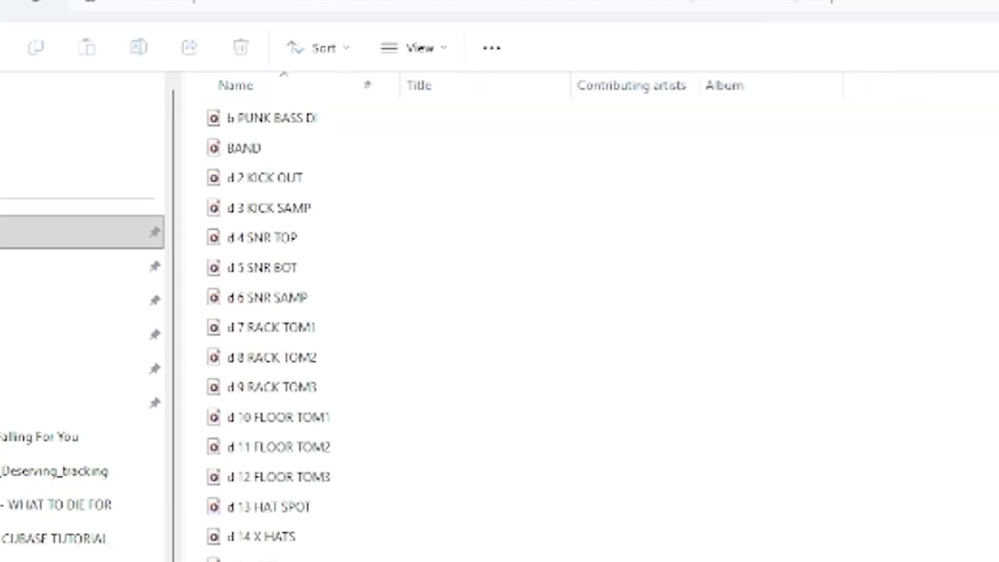
drag(357, 85, 769, 91)
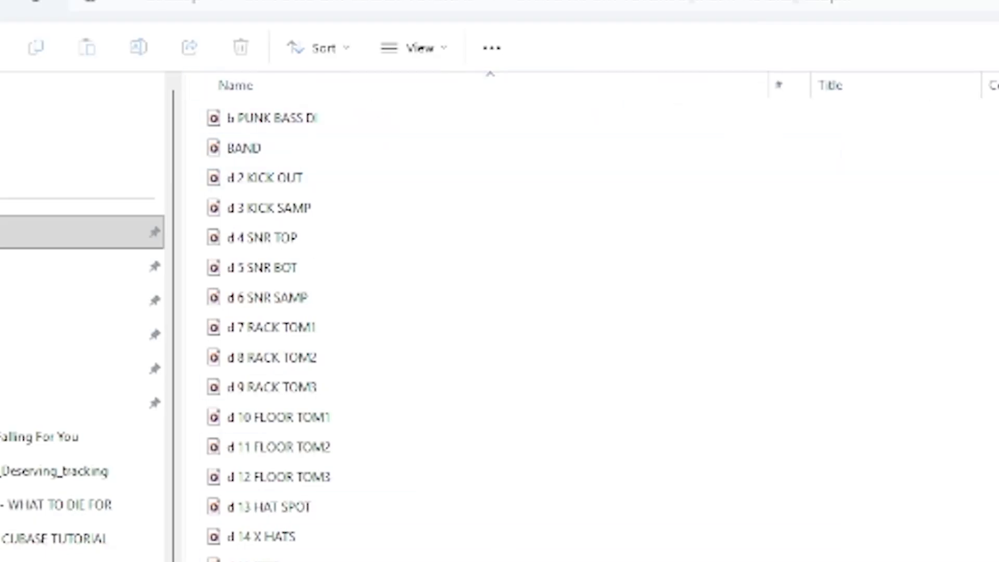
scroll(468, 312, down, 7)
scroll(468, 312, up, 7)
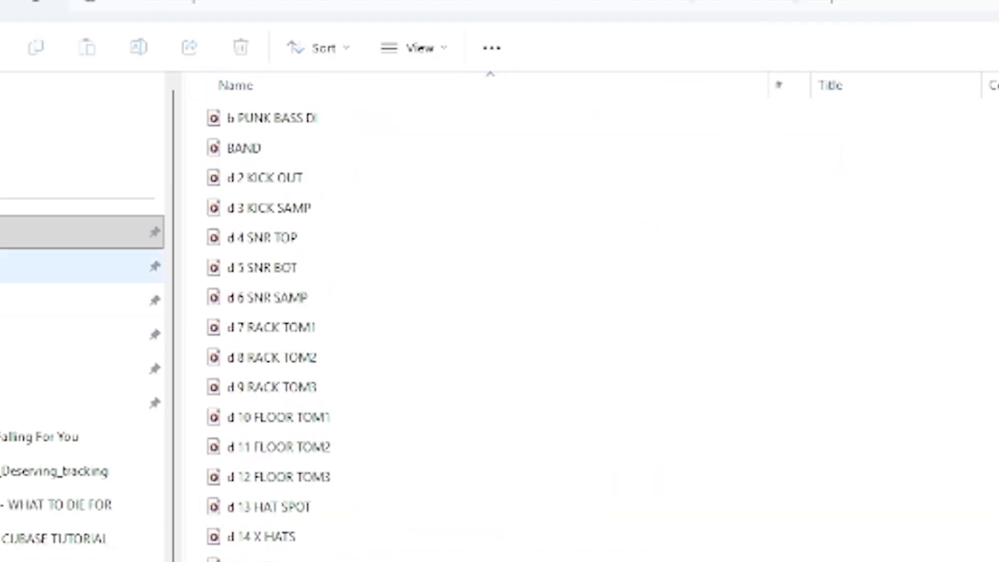
key(alt+Left)
click(811, 418)
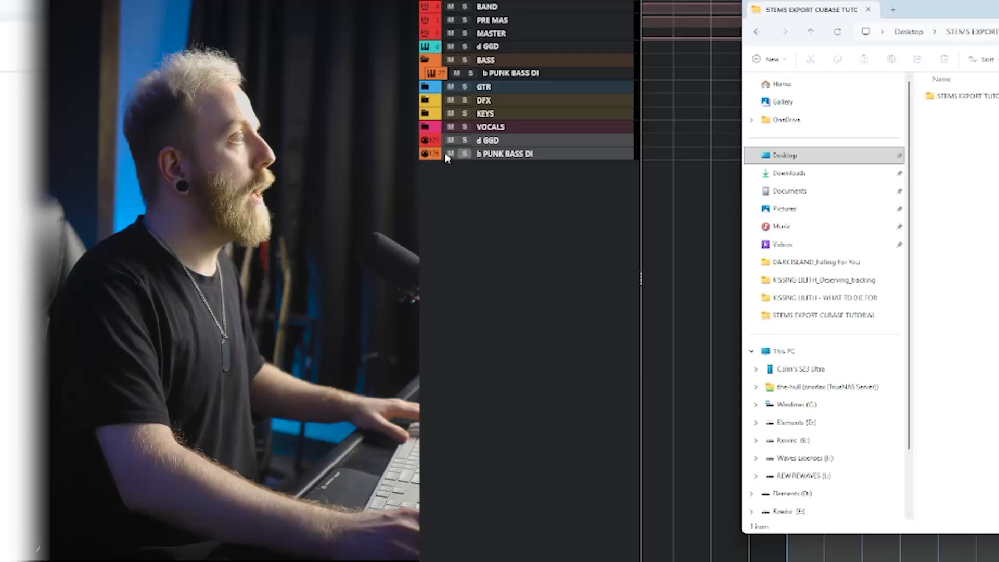
Switch to Cubase and open the mappings page in the settings of the original d GGD track's drum instrument.
key(alt+Tab)
scroll(815, 220, up, 4)
scroll(816, 220, down, 3)
click(463, 41)
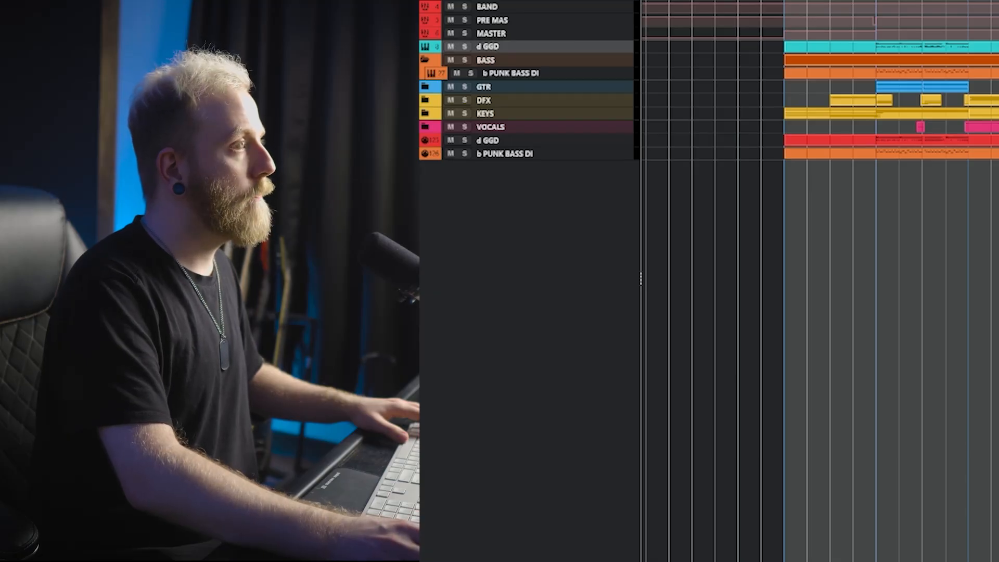
click(12, 205)
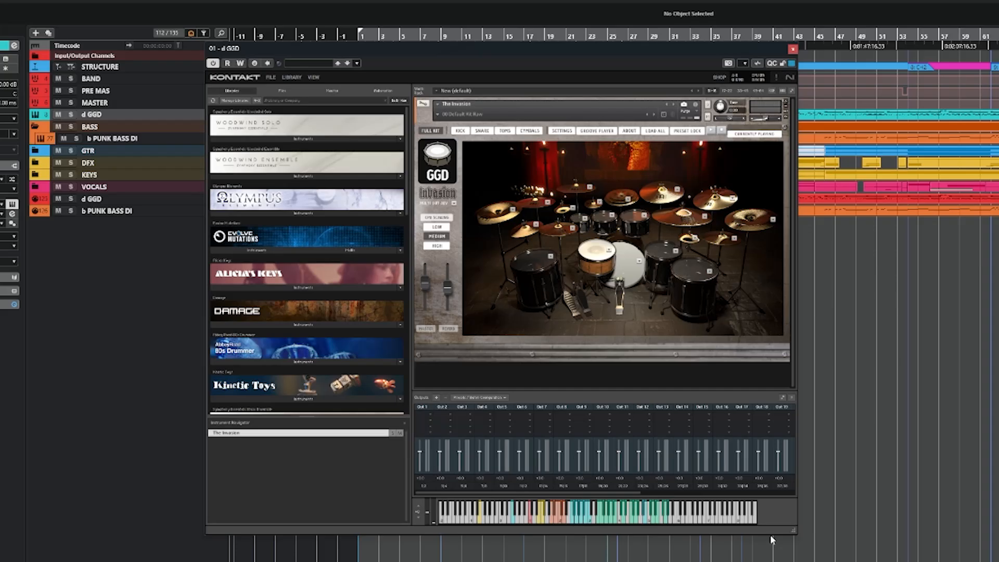
click(563, 132)
click(475, 144)
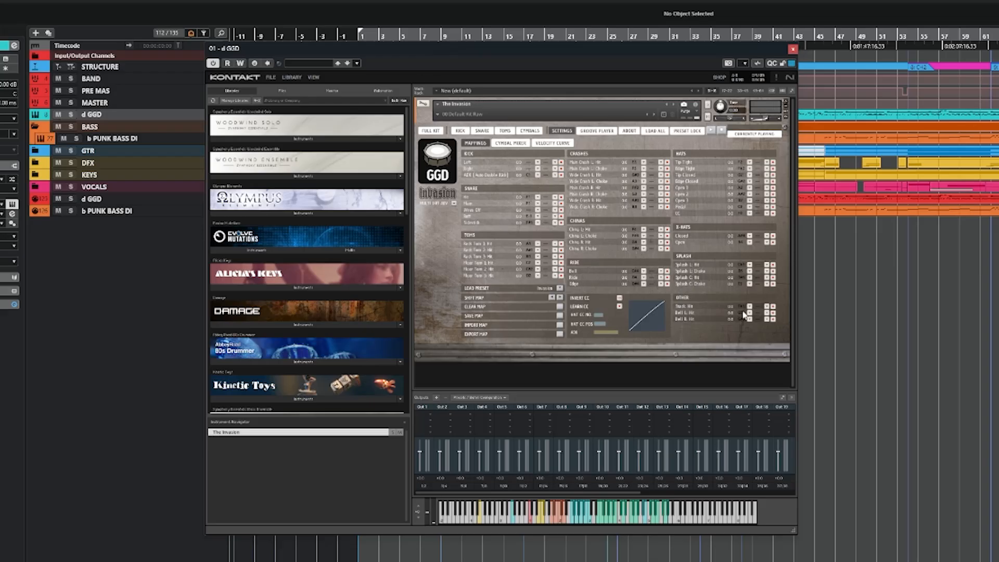
Capture the drum mappings page with Snipping Tool and save it as the PNG "drum map" in the 106bpm multi-tracks folder.
key(super)
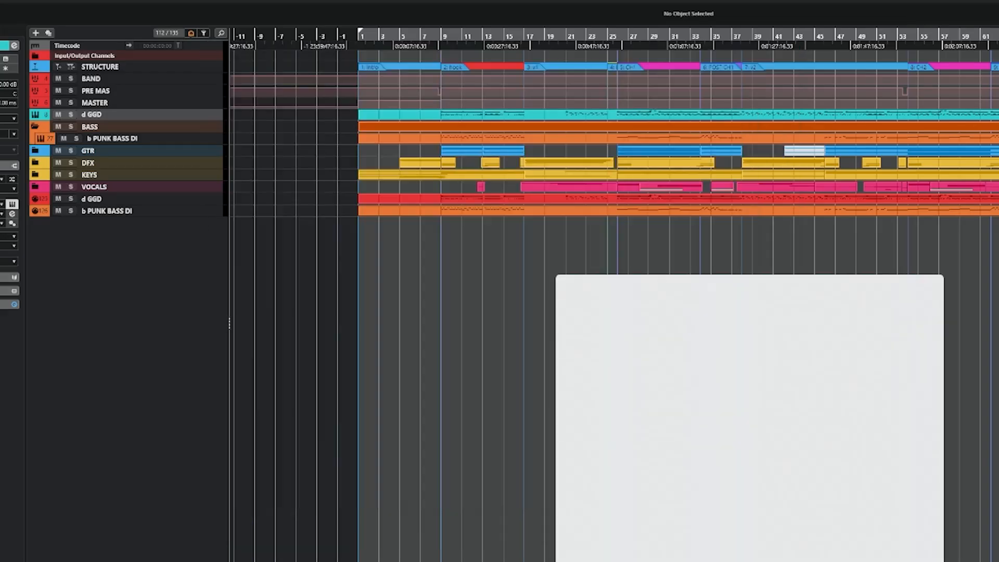
text(snip)
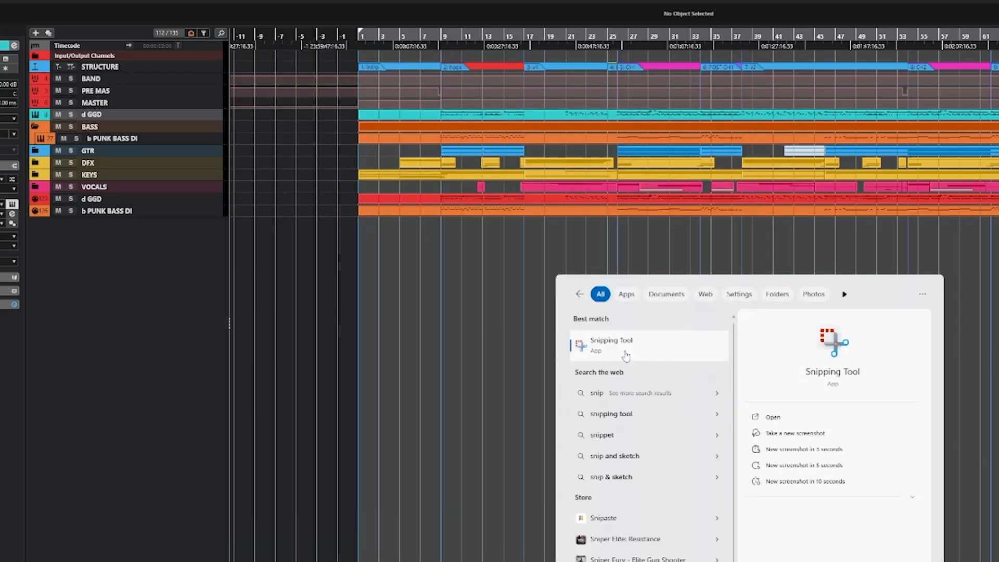
click(626, 355)
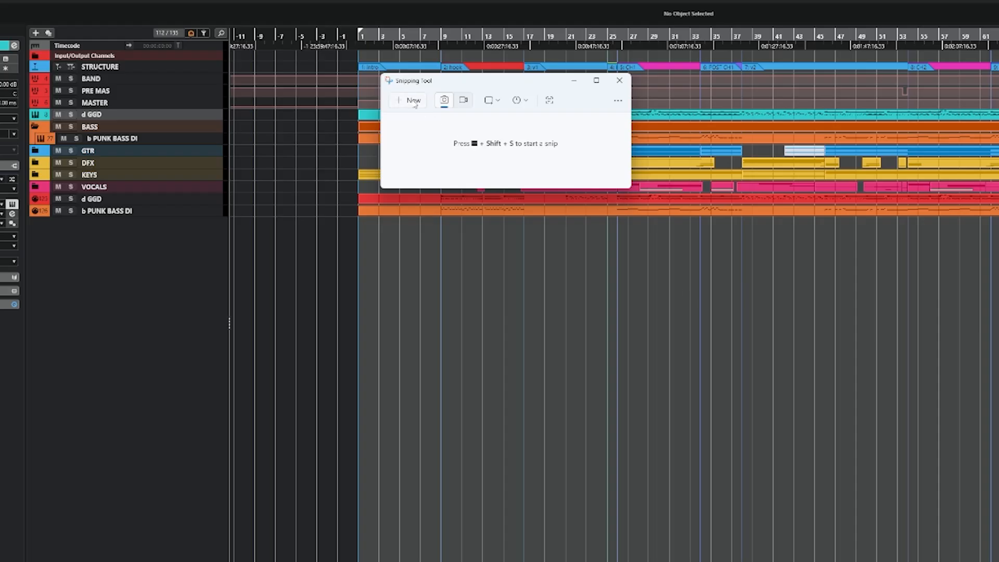
click(415, 102)
drag(395, 63, 486, 124)
drag(525, 151, 810, 386)
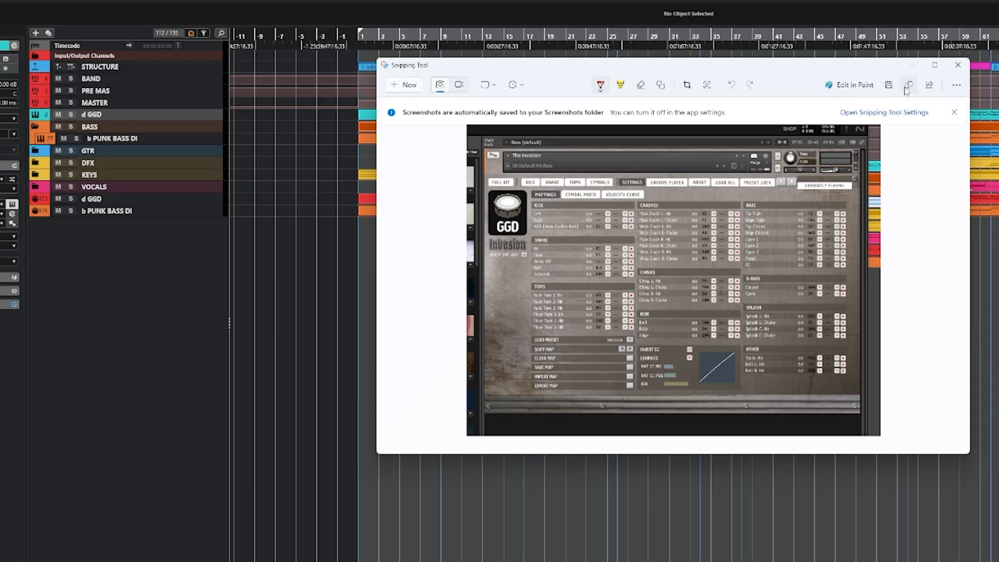
key(ctrl+s)
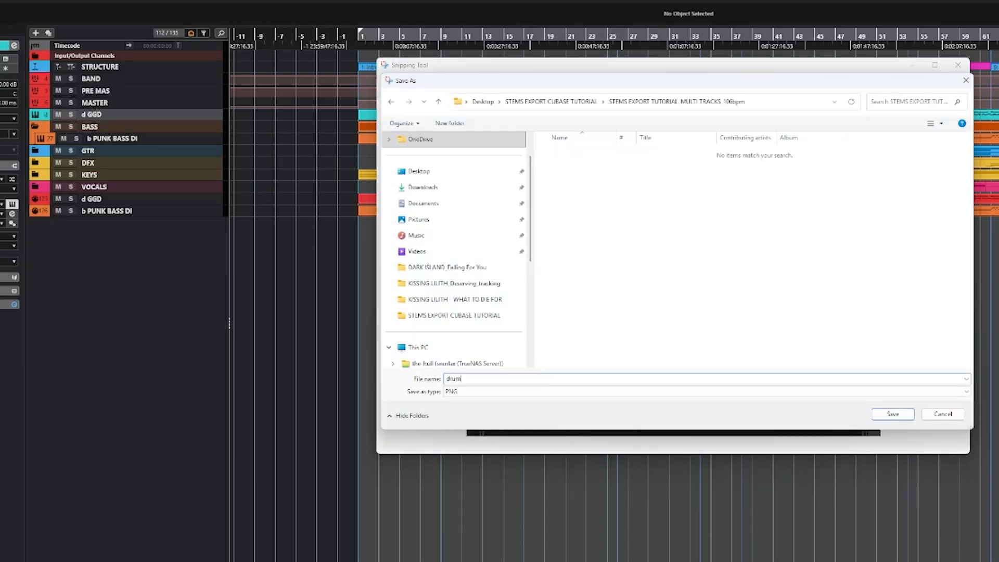
text(drum)
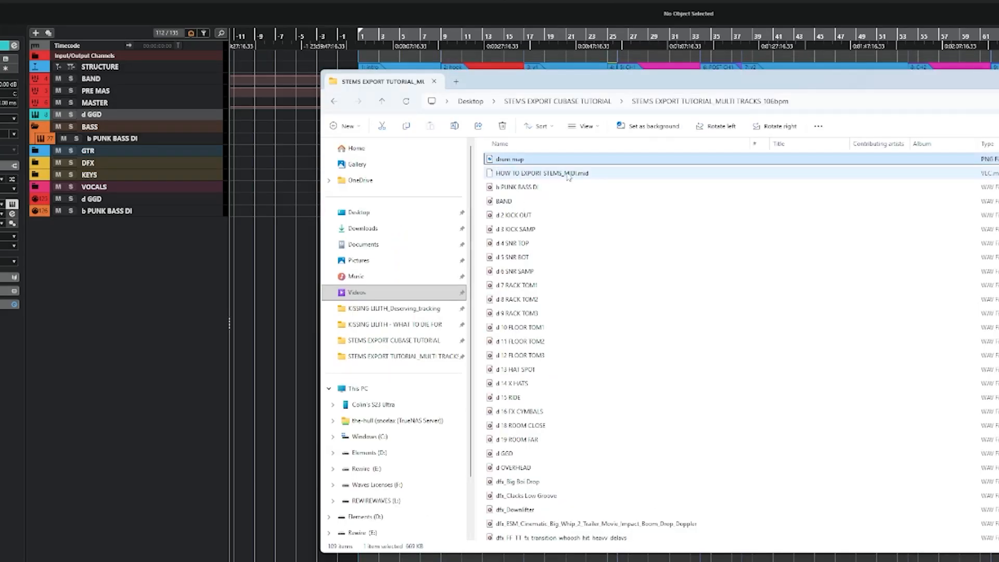
Check the drum map, MIDI file and audio stems in the multi-tracks folder, and return to its parent folder.
click(567, 175)
click(519, 189)
scroll(555, 417, down, 20)
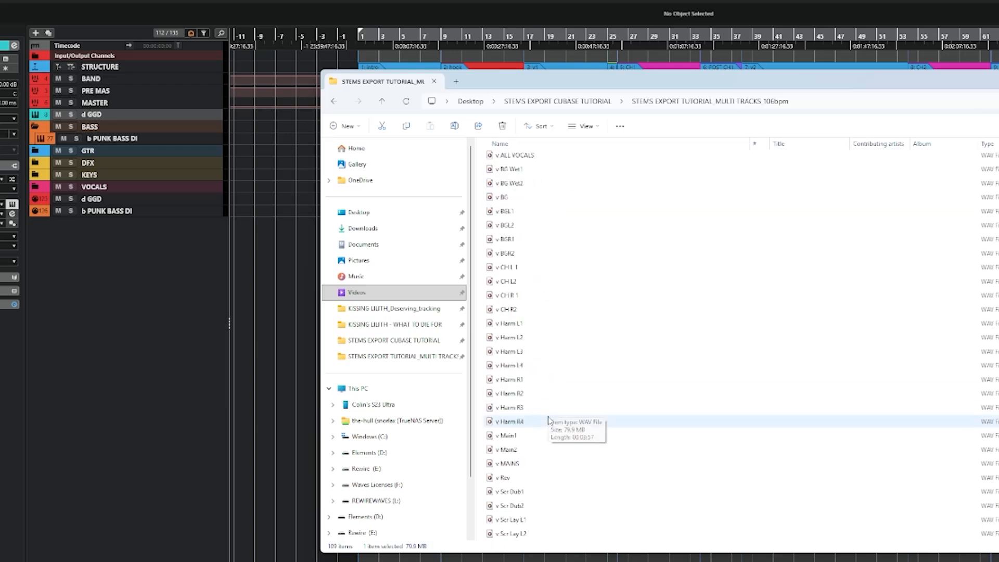
key(ctrl+a)
scroll(520, 431, down, 4)
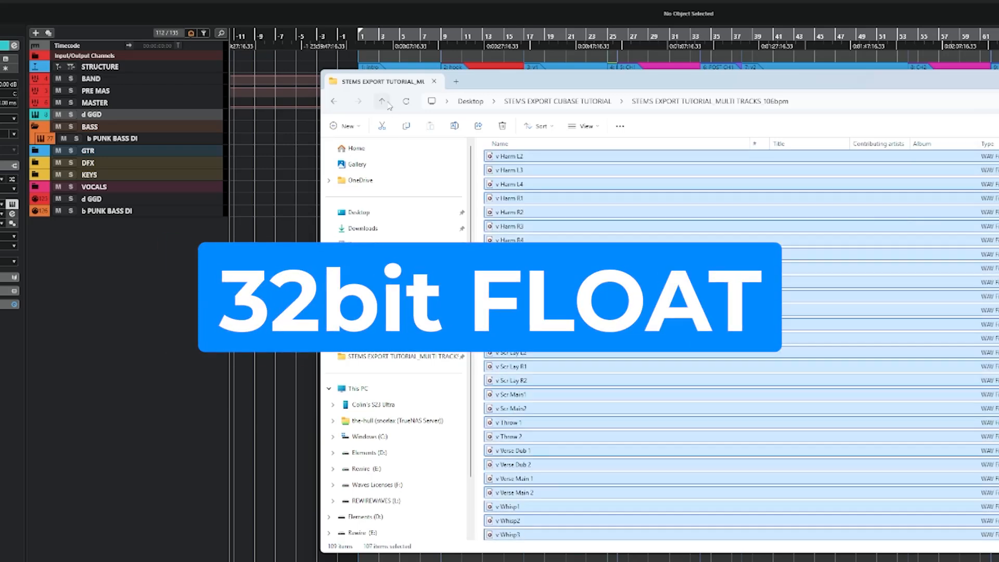
click(387, 104)
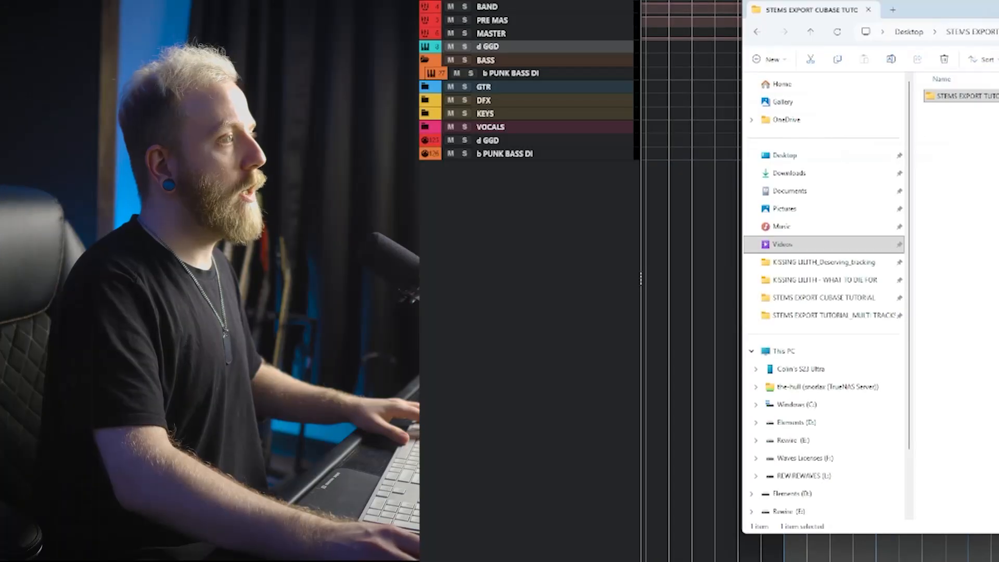